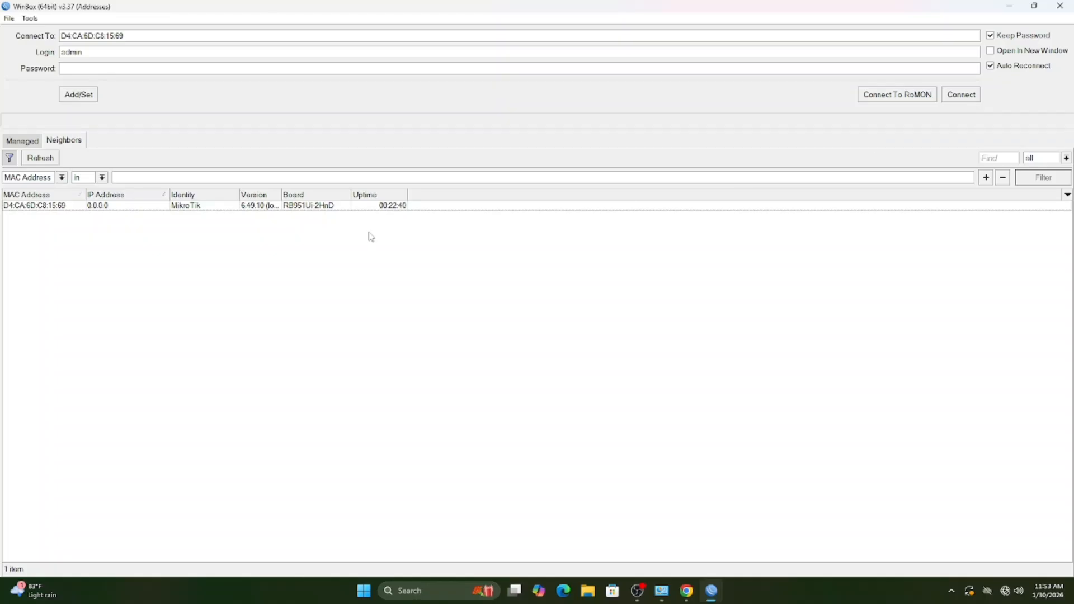
Connect to the RB951Ui-2HnD router as admin, dismissing the expired-password prompt and closing the leftover windows
{"action": "left_click", "coordinate": [370, 206]}
{"action": "left_click", "coordinate": [953, 96]}
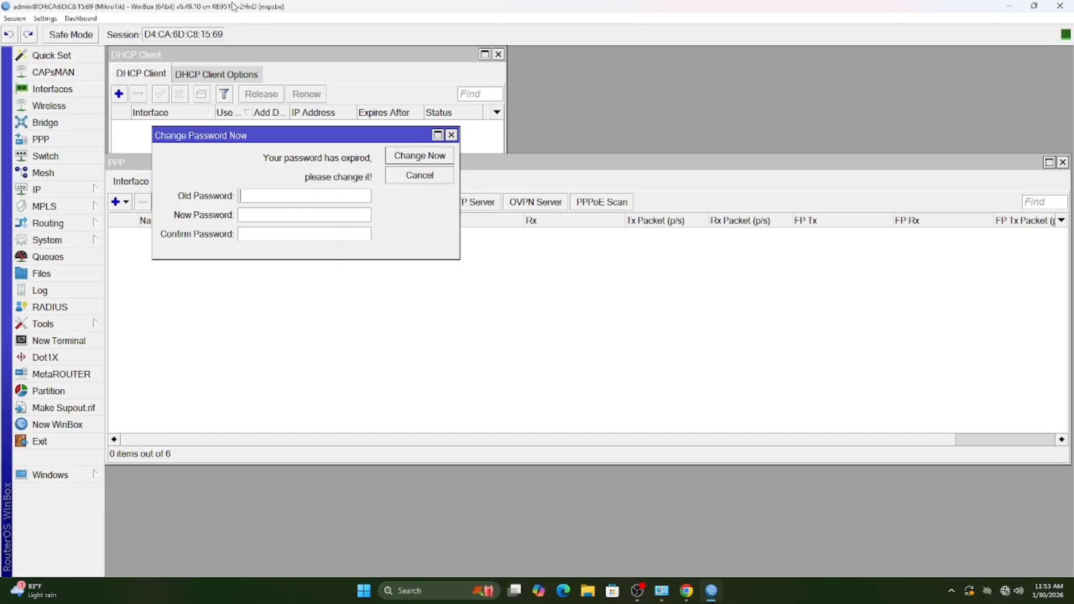
{"action": "key", "text": "Escape"}
{"action": "key", "text": "Escape"}
{"action": "key", "text": "Escape"}
{"action": "key", "text": "Escape"}
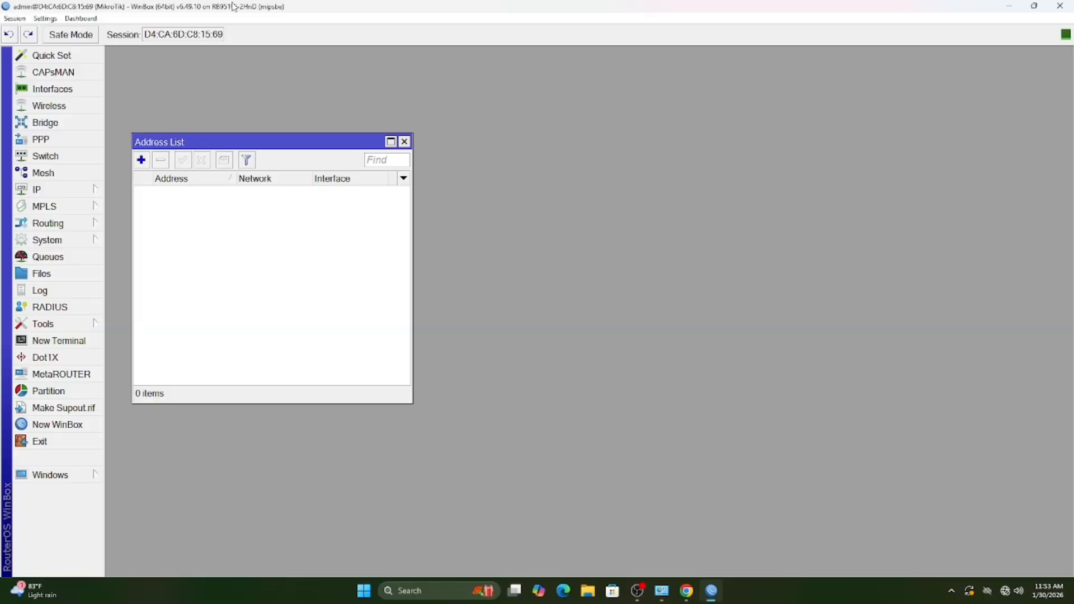
{"action": "key", "text": "Escape"}
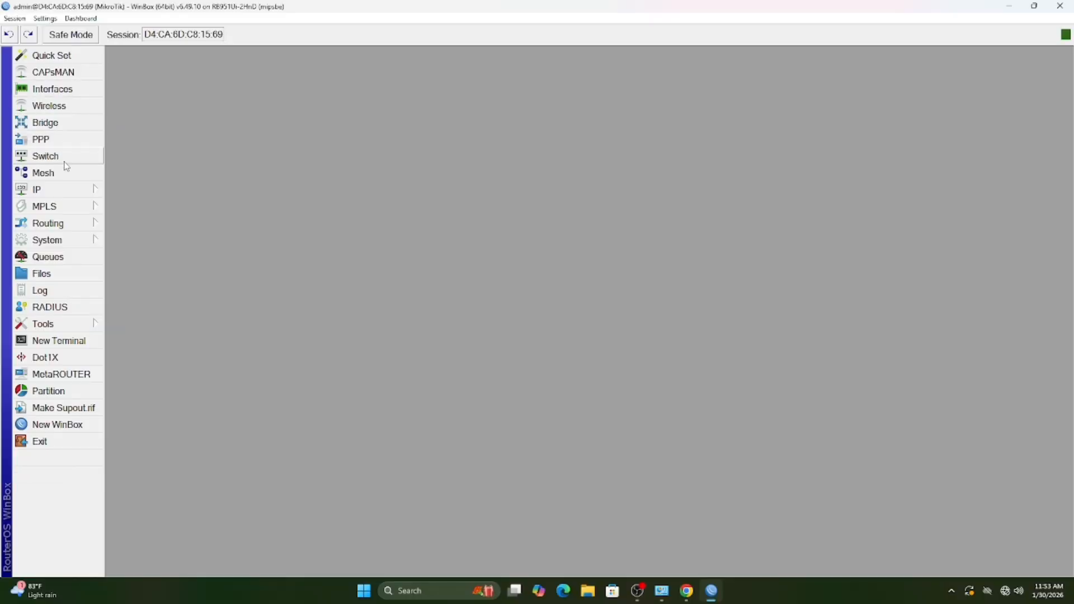
{"action": "left_click", "coordinate": [58, 190]}
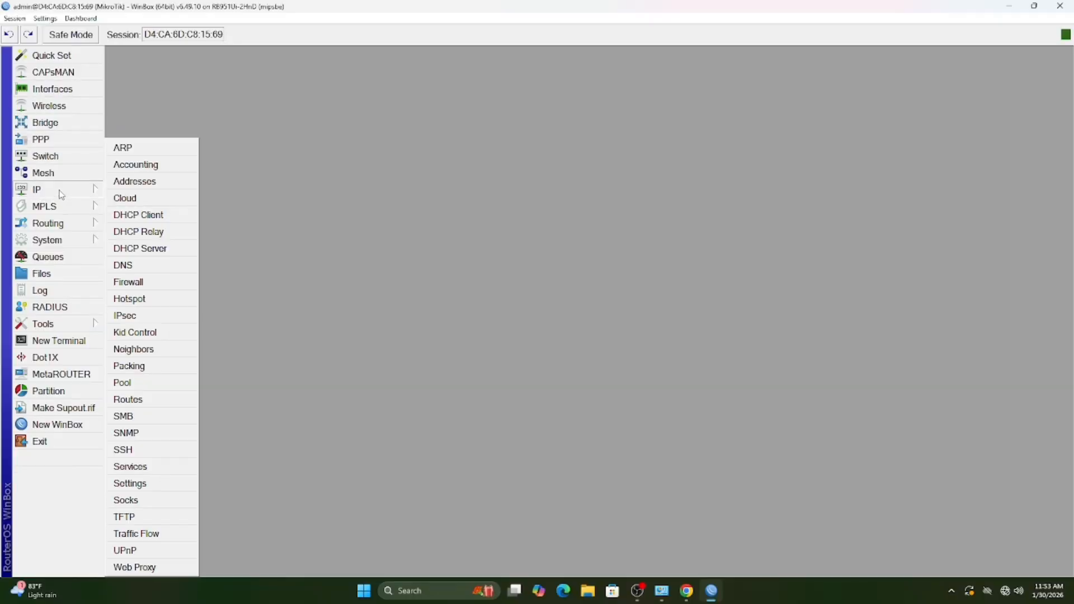
{"action": "left_click", "coordinate": [149, 216]}
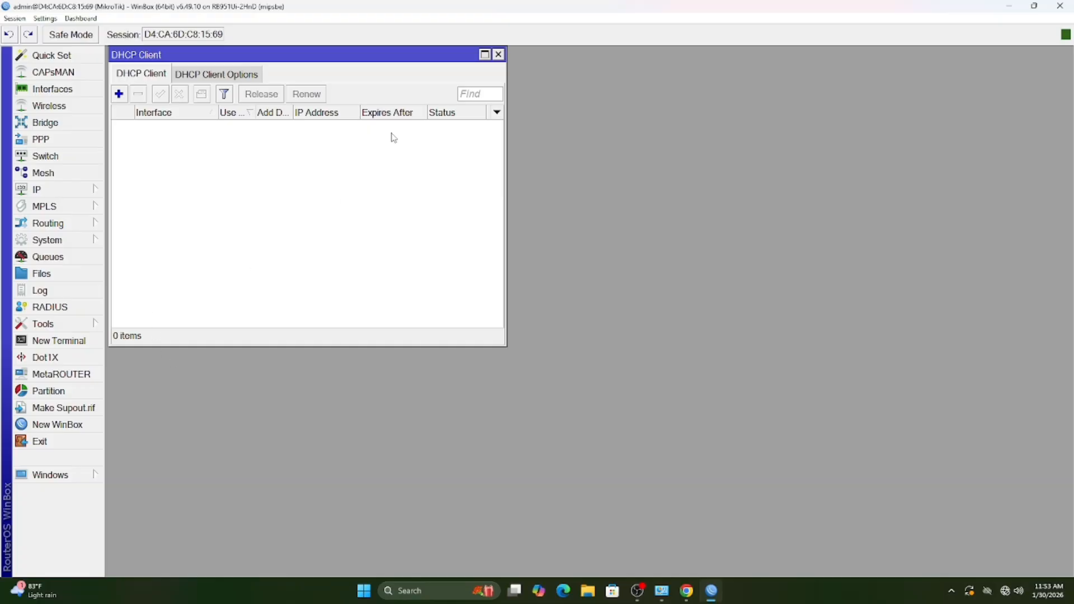
{"action": "left_click", "coordinate": [498, 55]}
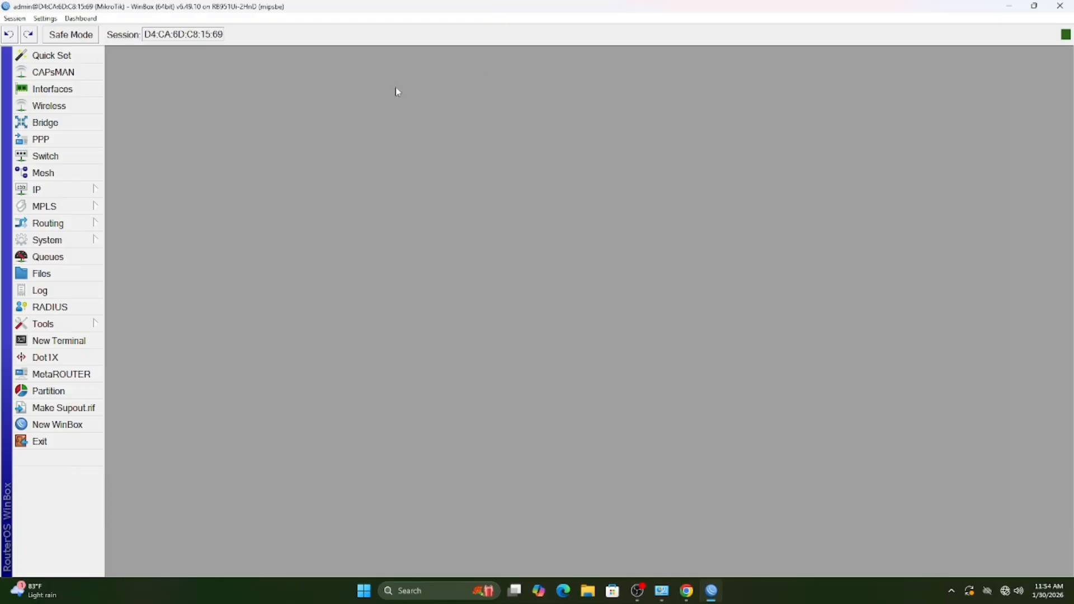
Replace the router's system identity with the owner's name and save it
{"action": "left_click", "coordinate": [51, 239]}
{"action": "left_click", "coordinate": [146, 264]}
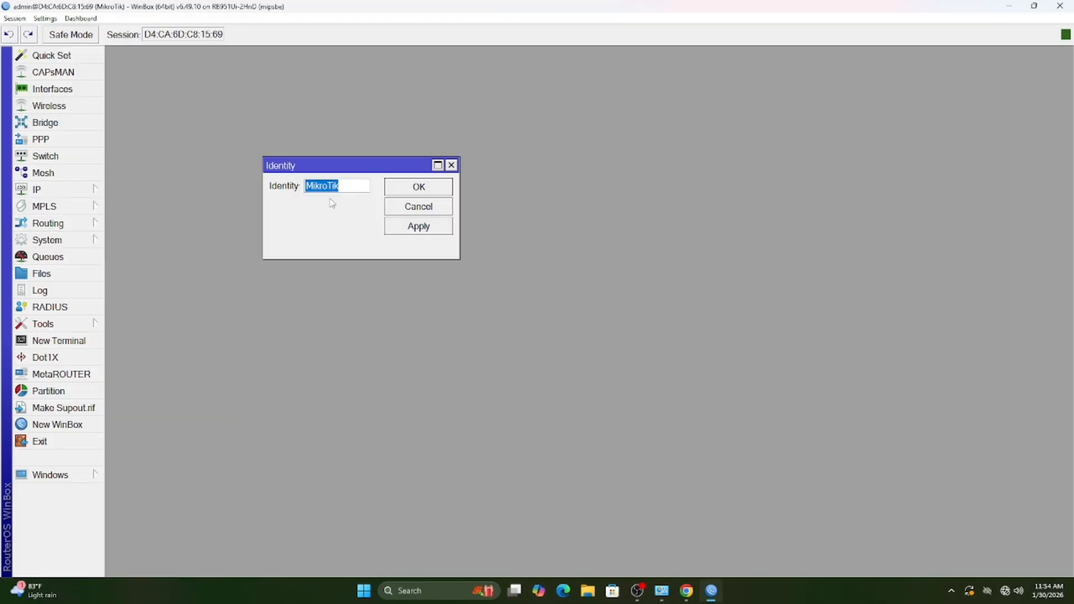
{"action": "key", "text": "BackSpace"}
{"action": "left_click", "coordinate": [405, 228]}
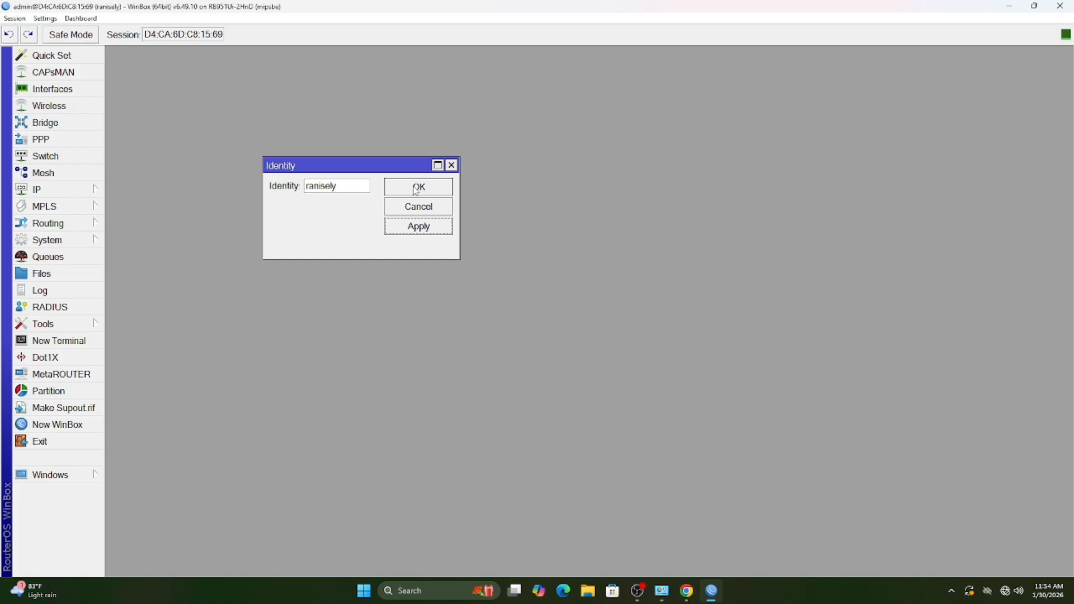
{"action": "left_click", "coordinate": [416, 189]}
Open the router's change-password form and submit it
{"action": "left_click", "coordinate": [88, 192]}
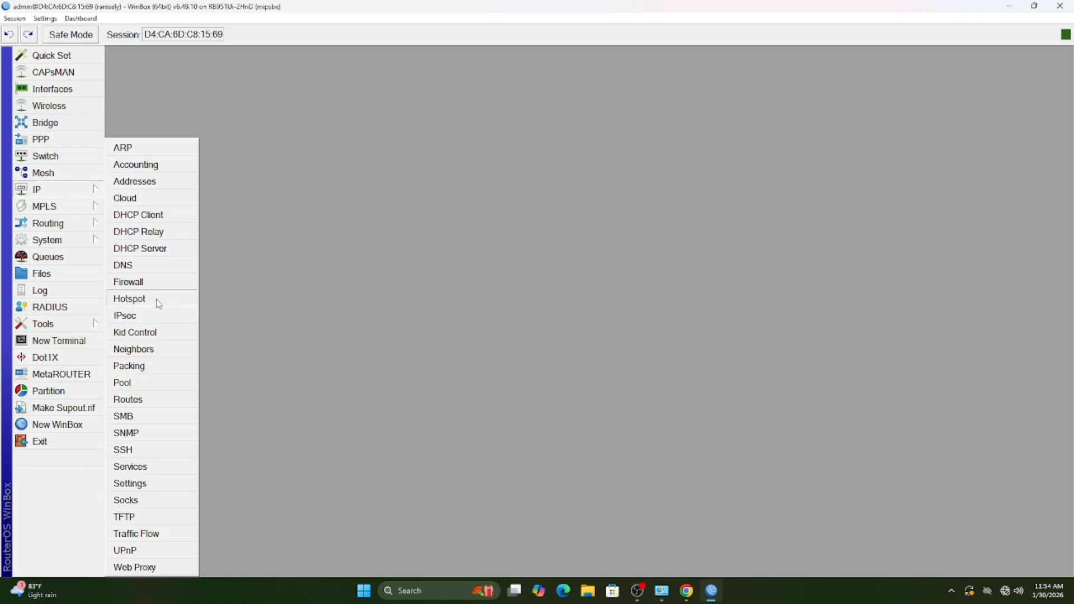
{"action": "left_click", "coordinate": [50, 239]}
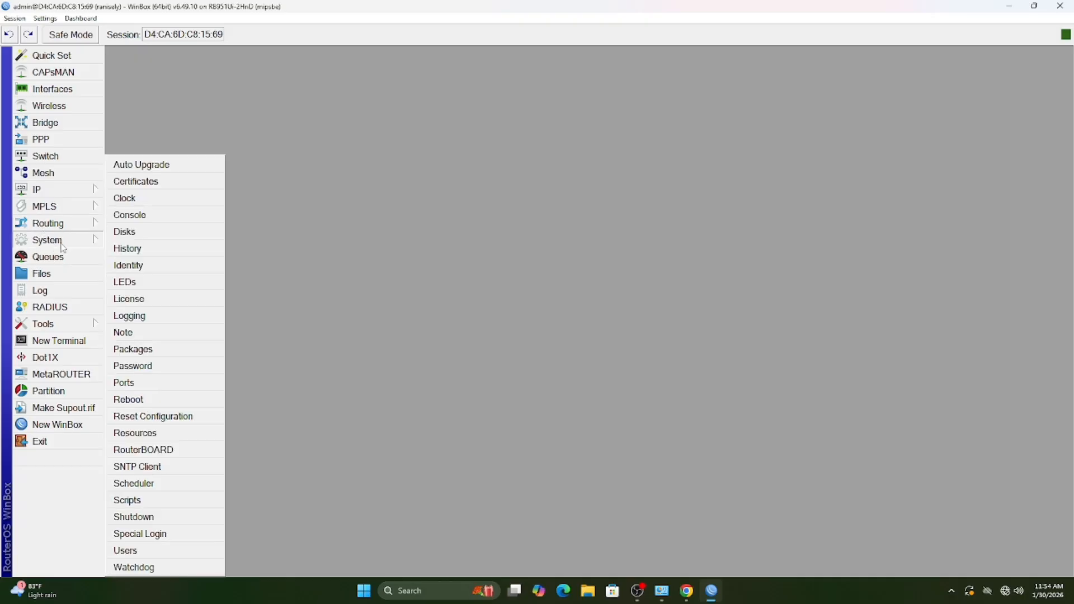
{"action": "left_click", "coordinate": [129, 365]}
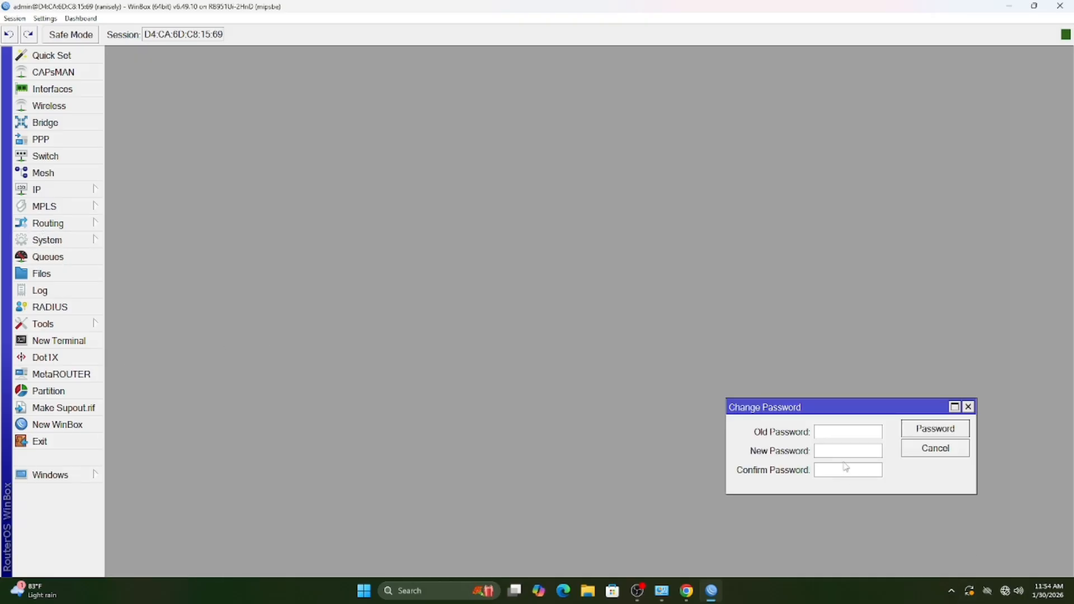
{"action": "left_click", "coordinate": [920, 435]}
Add a DHCP client on ether1 with peer DNS, peer NTP and the default route enabled
{"action": "left_click", "coordinate": [62, 190]}
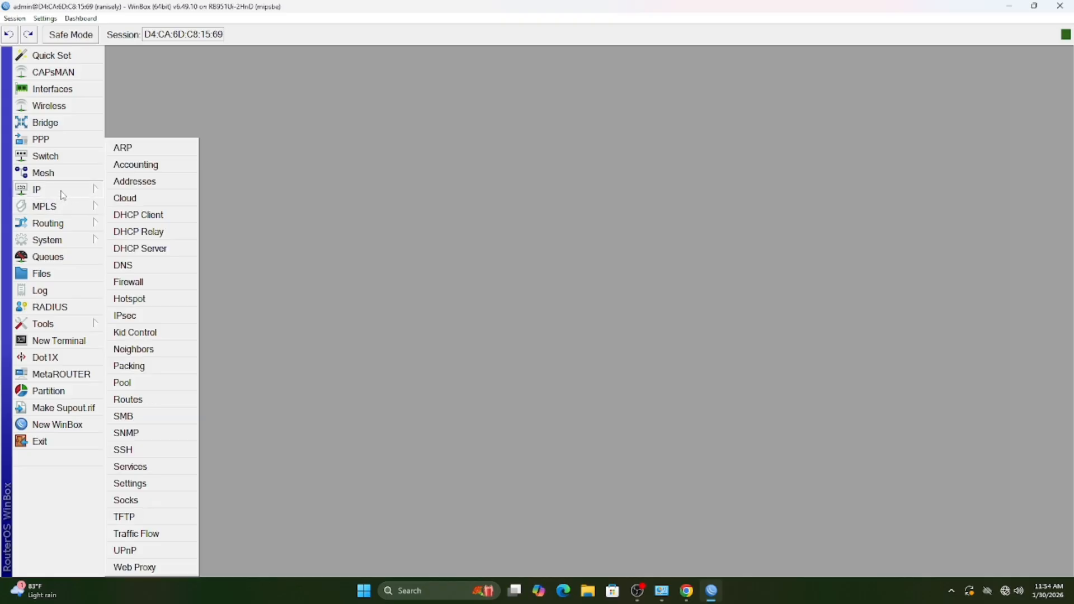
{"action": "left_click", "coordinate": [149, 217]}
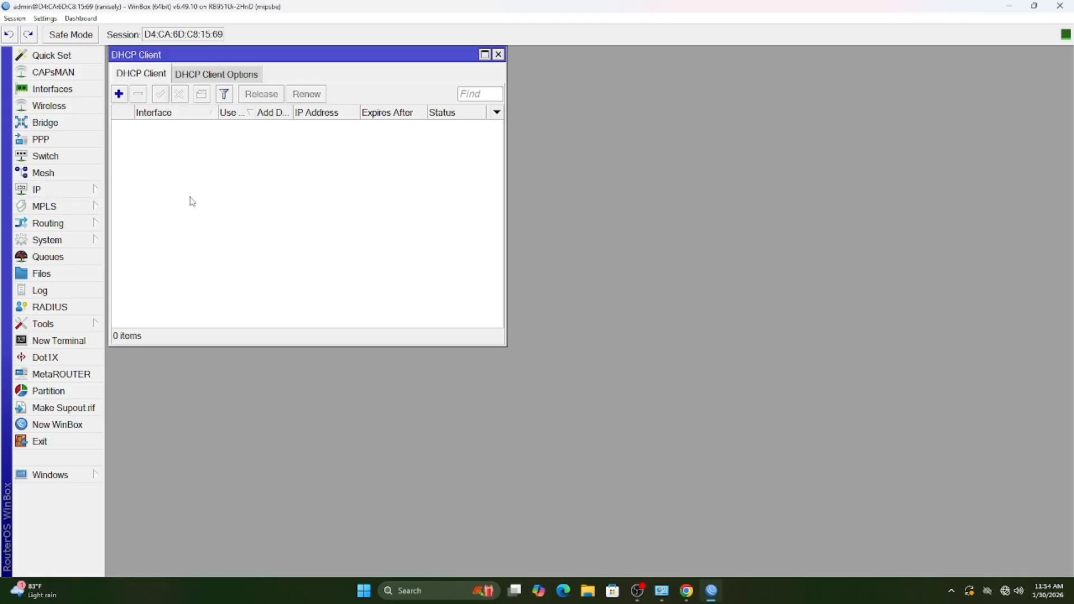
{"action": "left_click", "coordinate": [119, 94]}
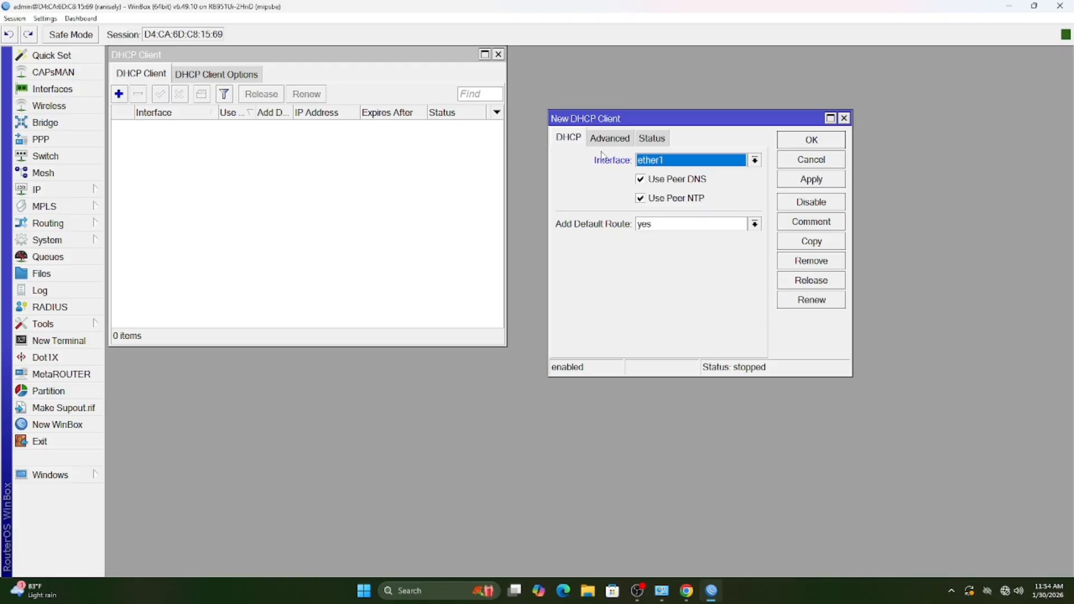
{"action": "left_click", "coordinate": [837, 184]}
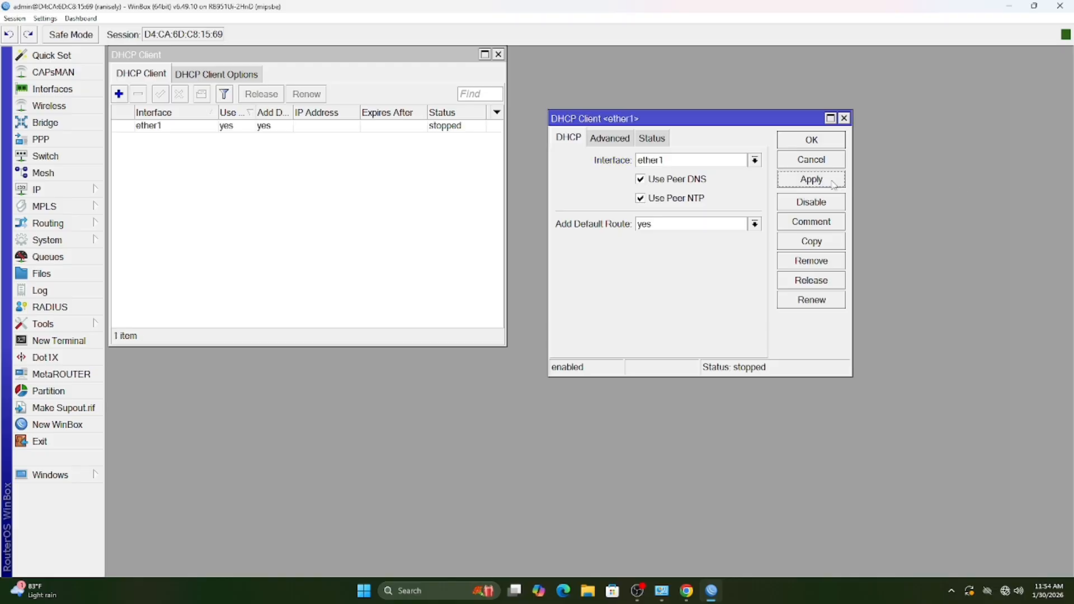
{"action": "left_click", "coordinate": [822, 144]}
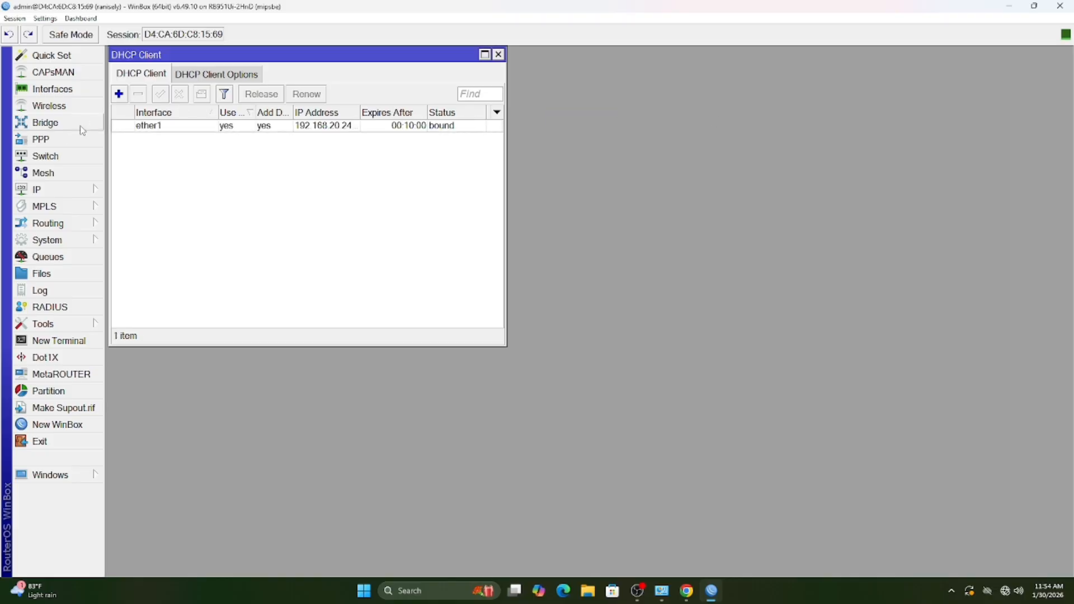
Add the IP address 192.168.100.1/24 to interface ether2
{"action": "left_click", "coordinate": [54, 190]}
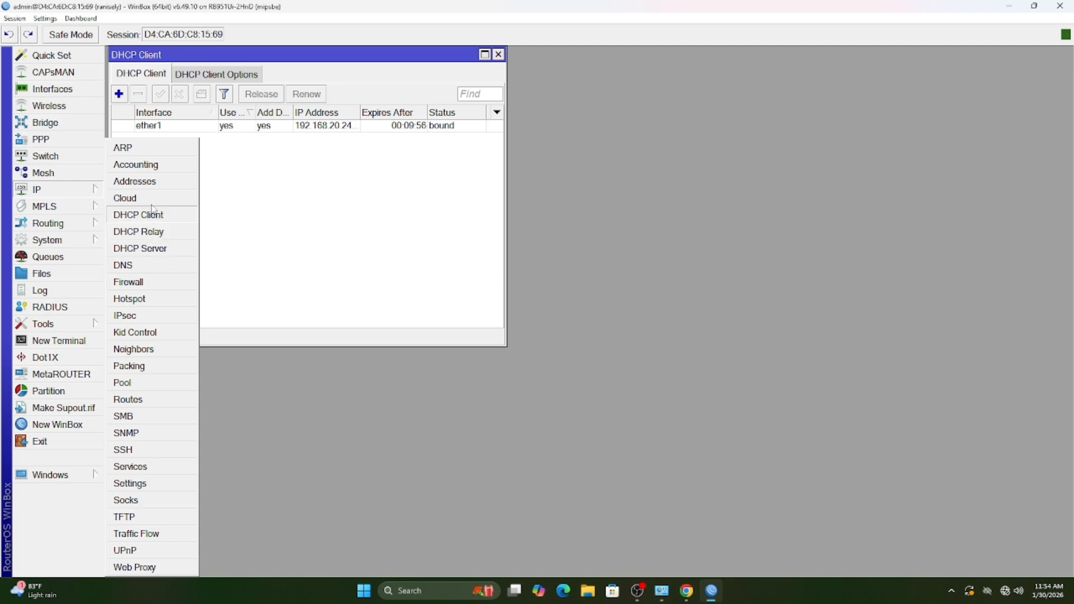
{"action": "left_click", "coordinate": [151, 187]}
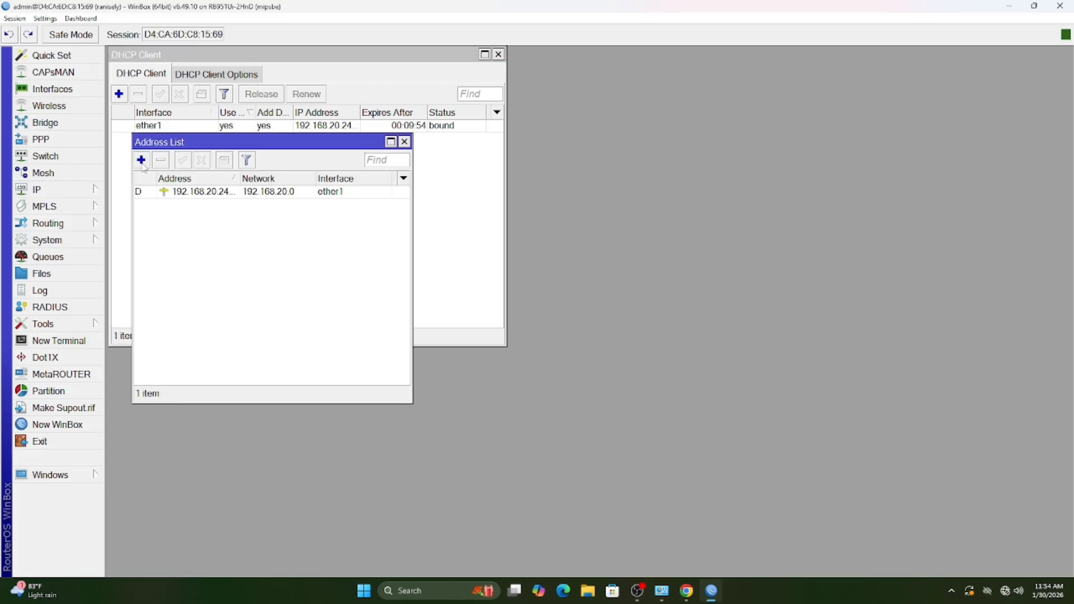
{"action": "left_click", "coordinate": [141, 160]}
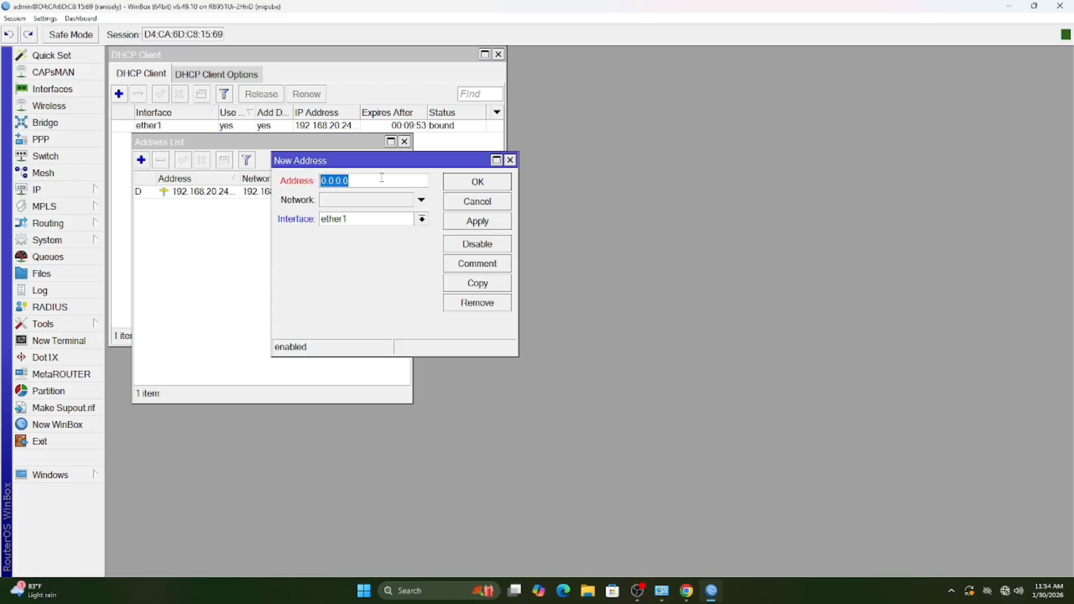
{"action": "key", "text": "BackSpace"}
{"action": "type", "text": "192.1568.100.1"}
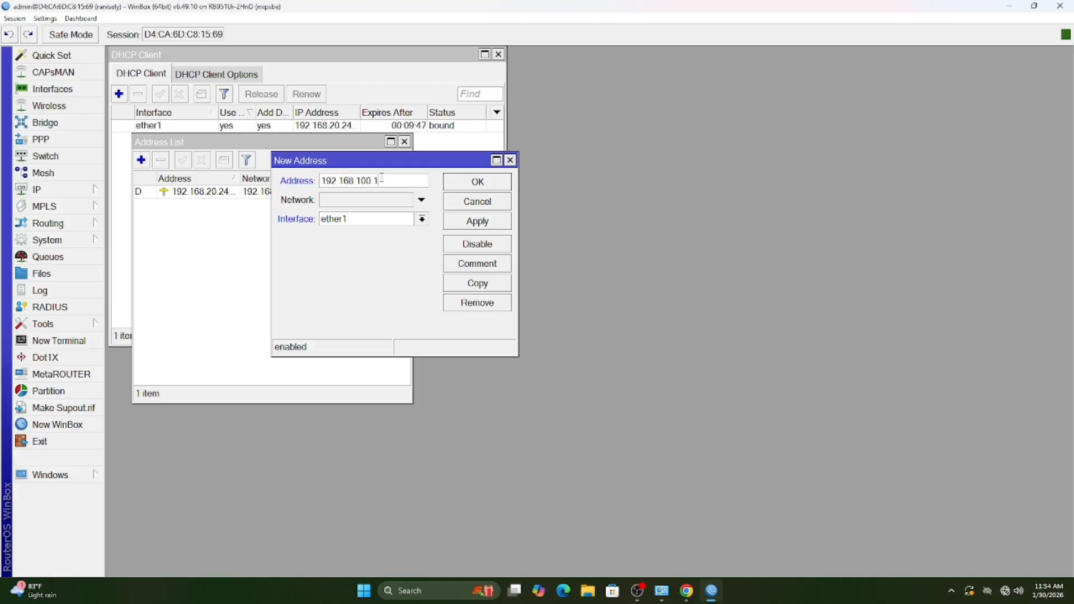
{"action": "type", "text": "/24"}
{"action": "left_click", "coordinate": [380, 223]}
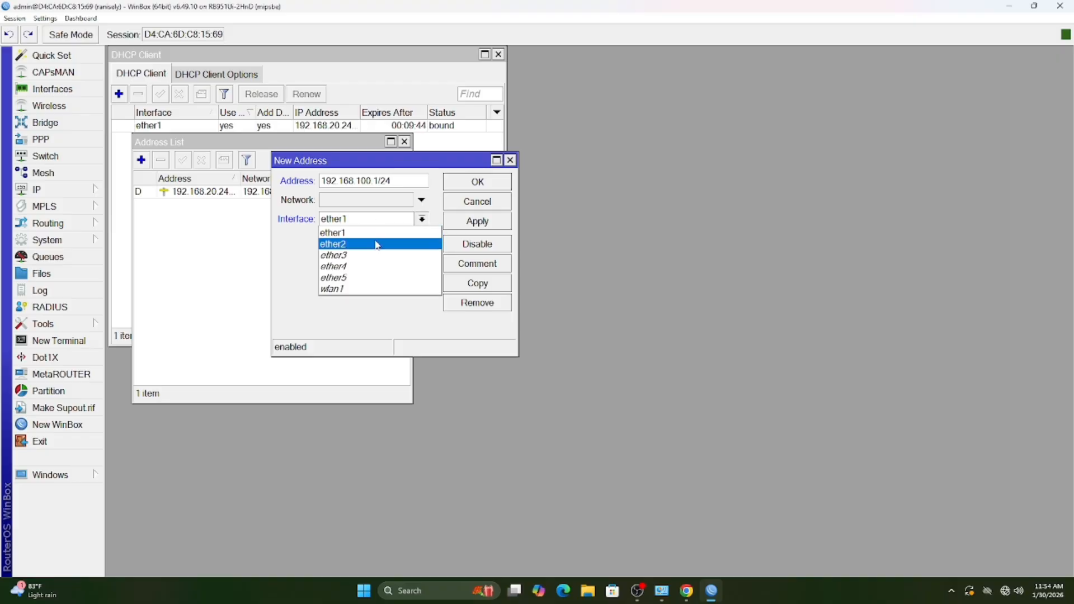
{"action": "left_click", "coordinate": [374, 242]}
{"action": "left_click", "coordinate": [470, 180]}
Add the IP address 192.168.200.1/24 to interface wlan1
{"action": "left_click", "coordinate": [143, 160]}
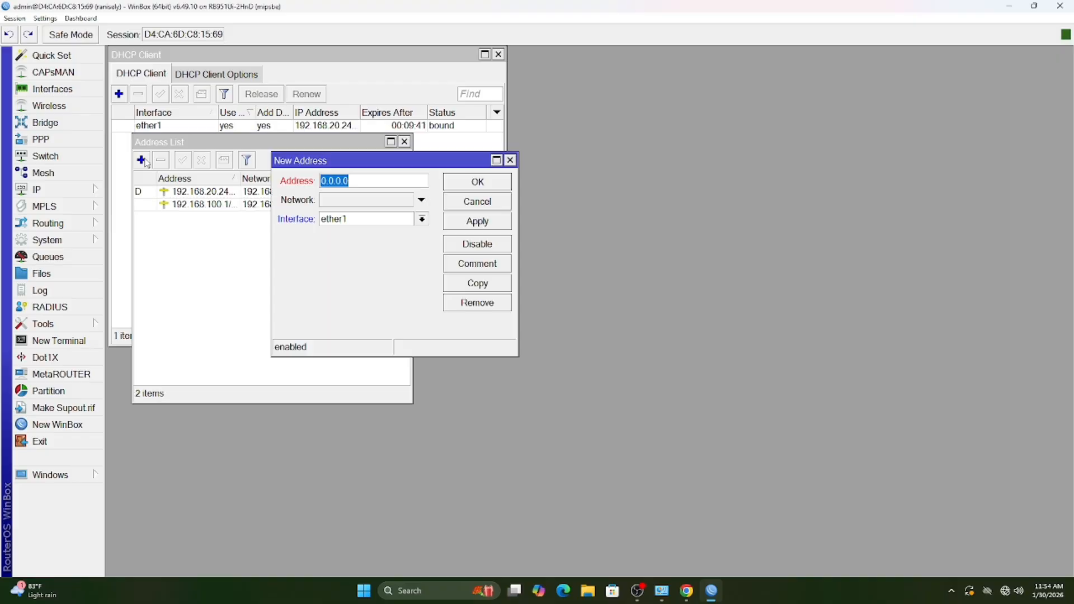
{"action": "type", "text": "10"}
{"action": "key", "text": "BackSpace"}
{"action": "type", "text": "92.168.200"}
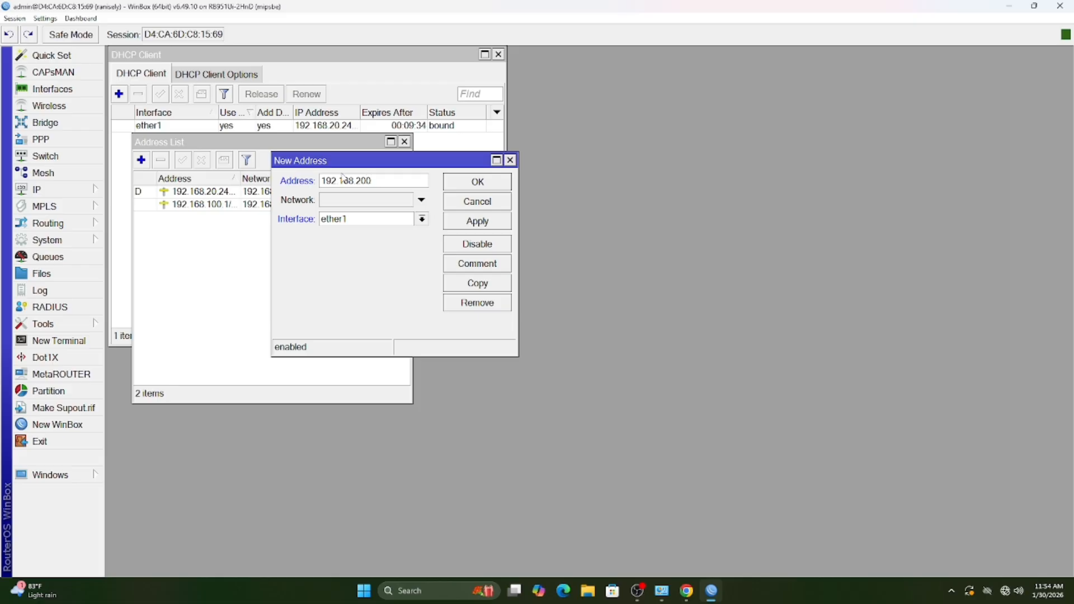
{"action": "type", "text": ".1/24"}
{"action": "left_click", "coordinate": [382, 219]}
{"action": "left_click", "coordinate": [381, 290]}
{"action": "left_click", "coordinate": [477, 221]}
{"action": "left_click", "coordinate": [477, 182]}
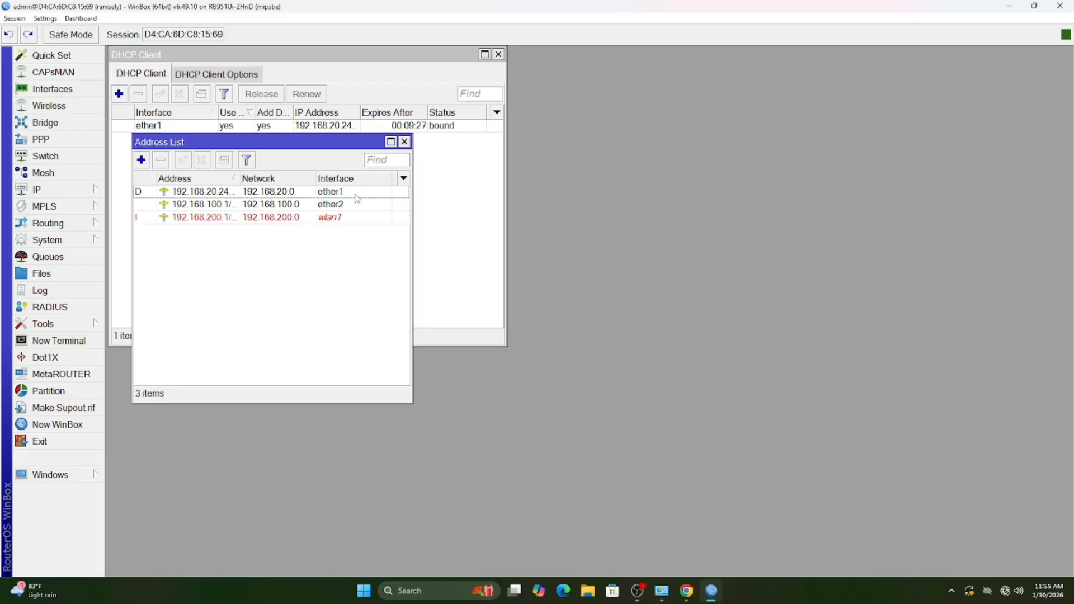
Allow remote requests in the router's DNS settings and save them
{"action": "left_click", "coordinate": [53, 194]}
{"action": "left_click", "coordinate": [137, 266]}
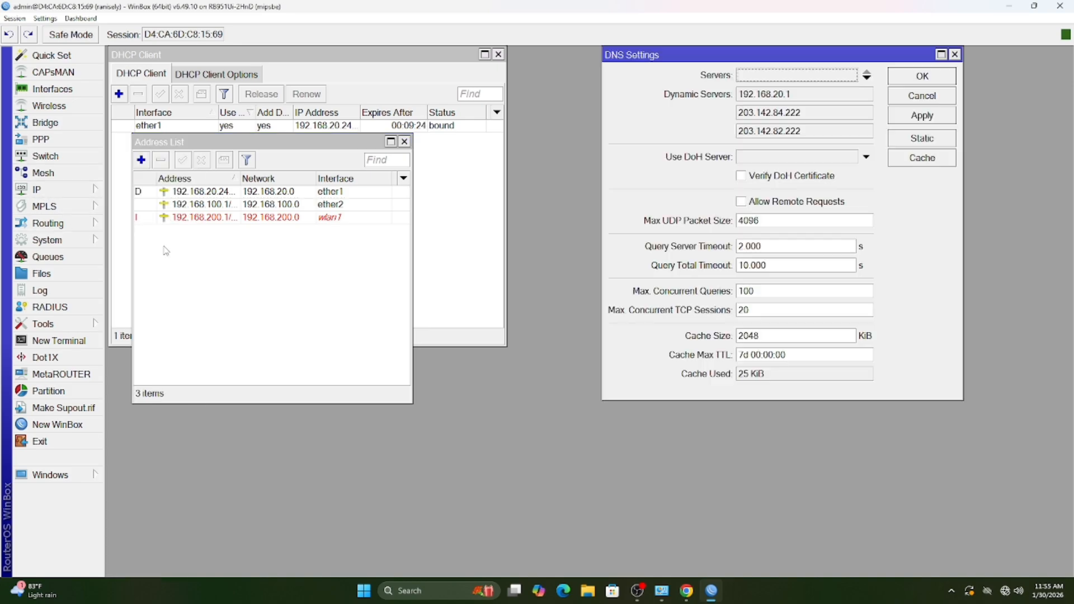
{"action": "left_click", "coordinate": [739, 201]}
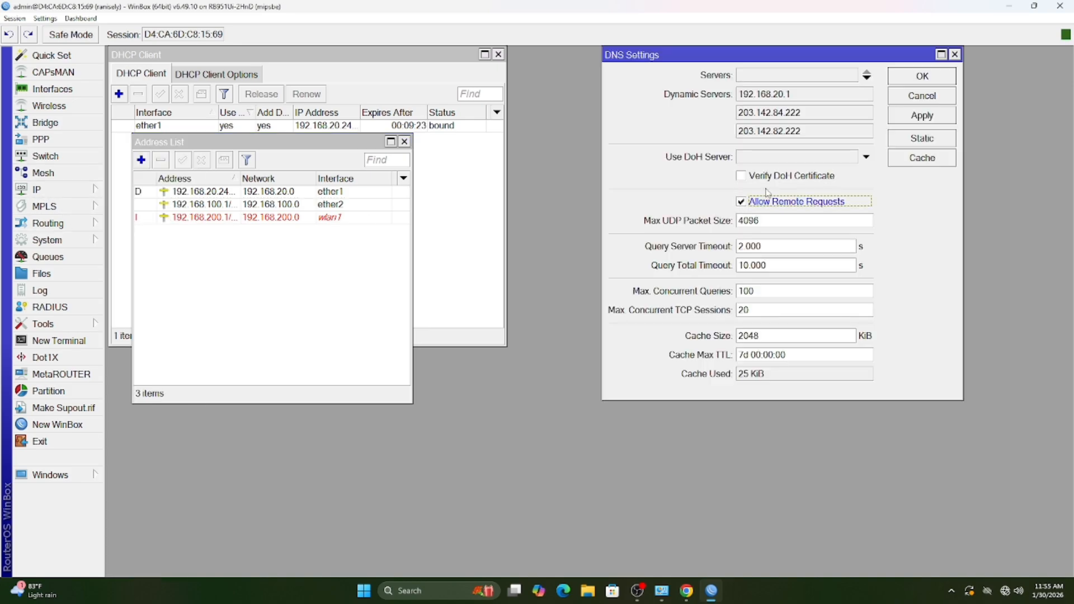
{"action": "left_click", "coordinate": [921, 118]}
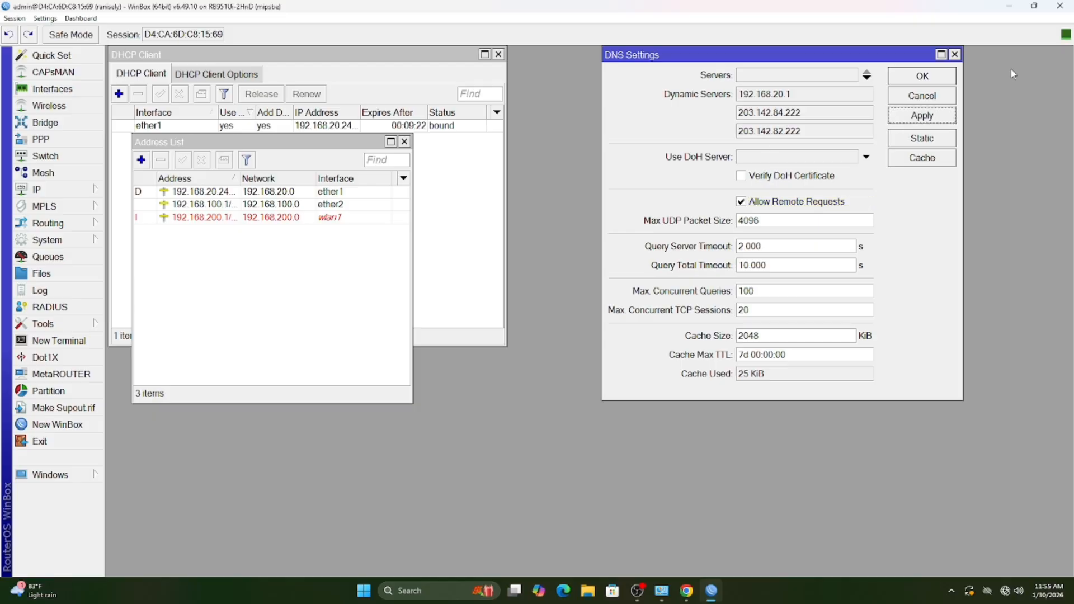
{"action": "left_click", "coordinate": [922, 75]}
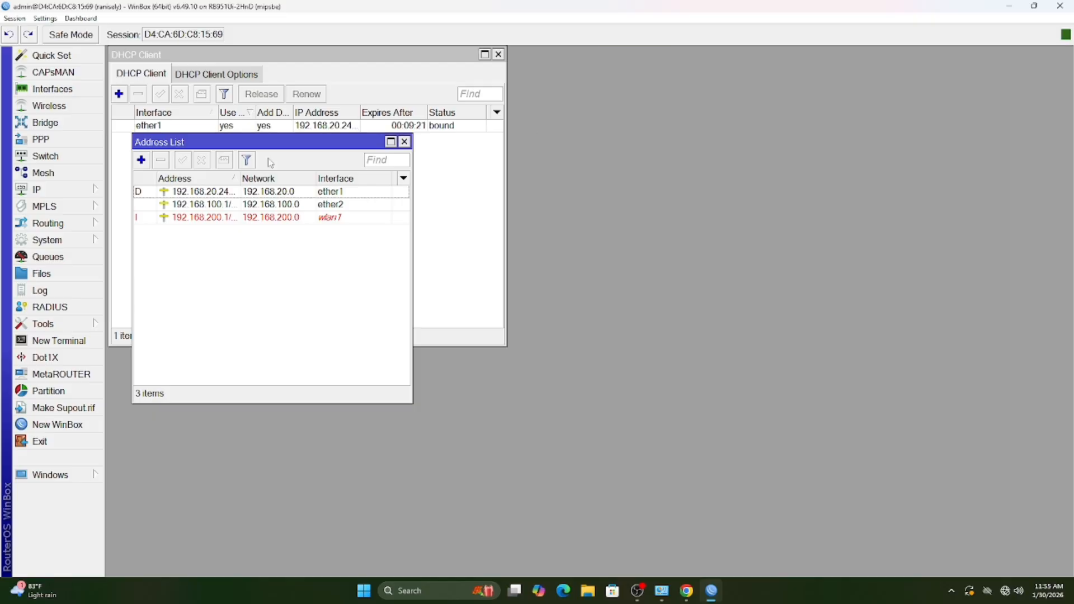
Start the DHCP server setup on ether2, accepting the proposed network and the gateway 192.168.100.1
{"action": "left_click", "coordinate": [42, 189]}
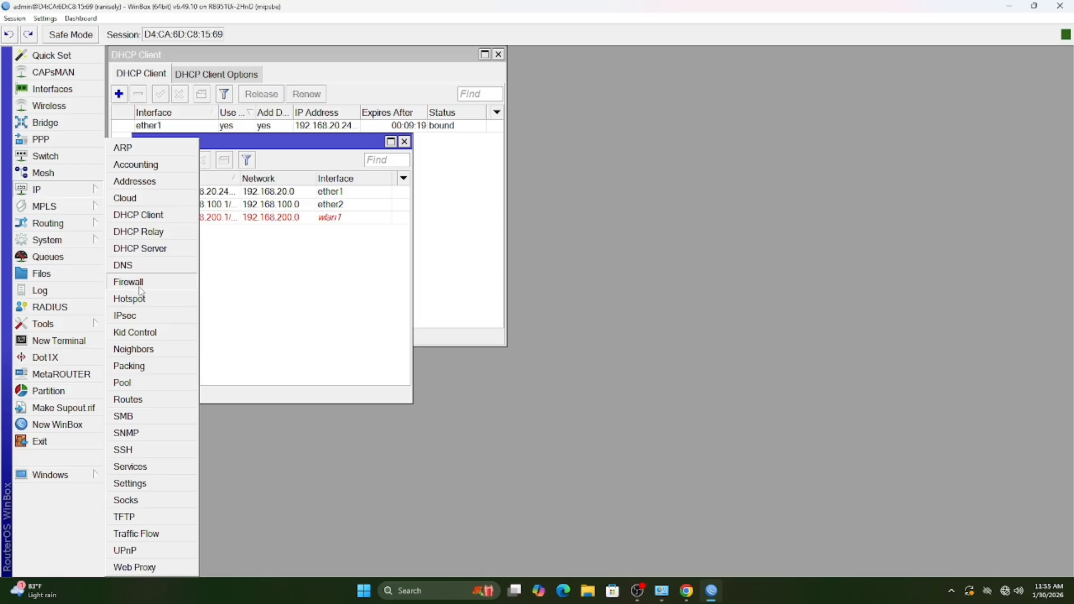
{"action": "left_click", "coordinate": [147, 251]}
{"action": "left_click", "coordinate": [463, 317]}
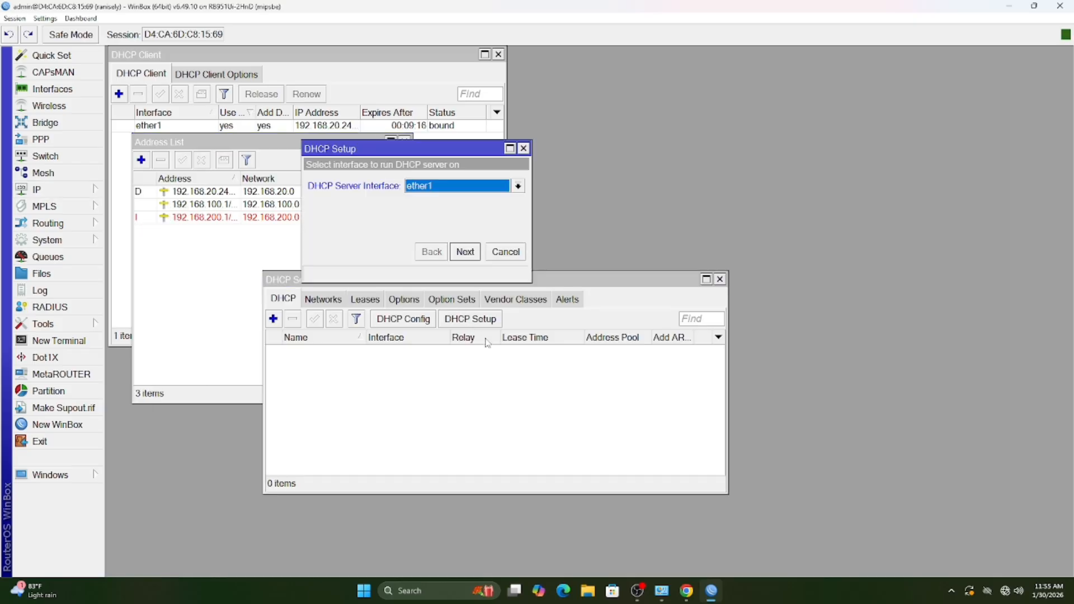
{"action": "left_click", "coordinate": [466, 191]}
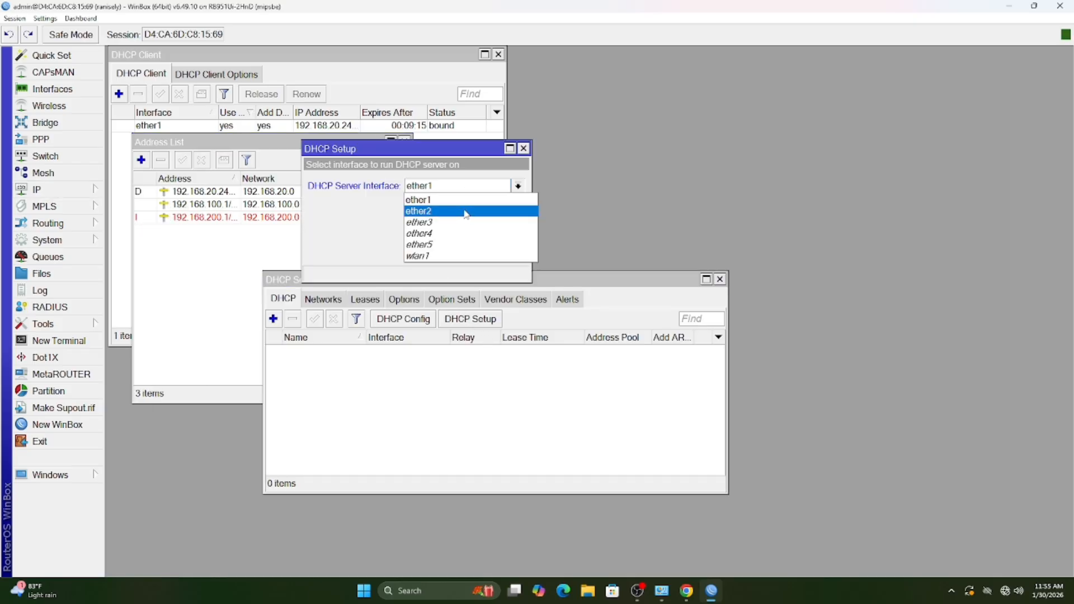
{"action": "left_click", "coordinate": [465, 212]}
{"action": "left_click", "coordinate": [466, 251]}
{"action": "left_click", "coordinate": [465, 251]}
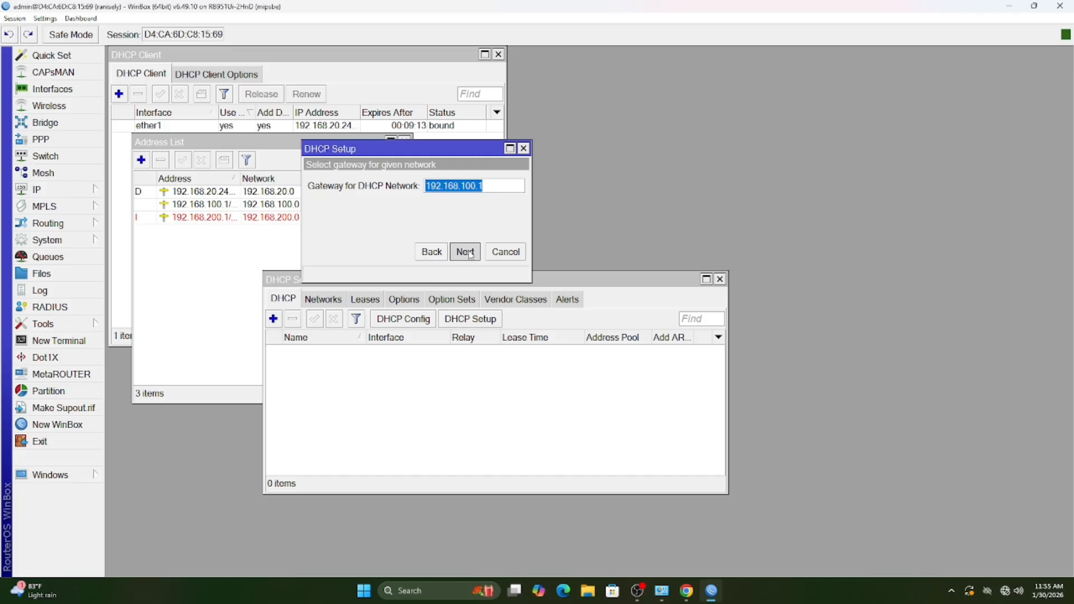
{"action": "left_click", "coordinate": [466, 251]}
Set the DHCP pool to 192.168.100.2-192.168.100.200 and finish the setup with the proposed DNS servers and 00:10:00 lease time
{"action": "left_click", "coordinate": [507, 186]}
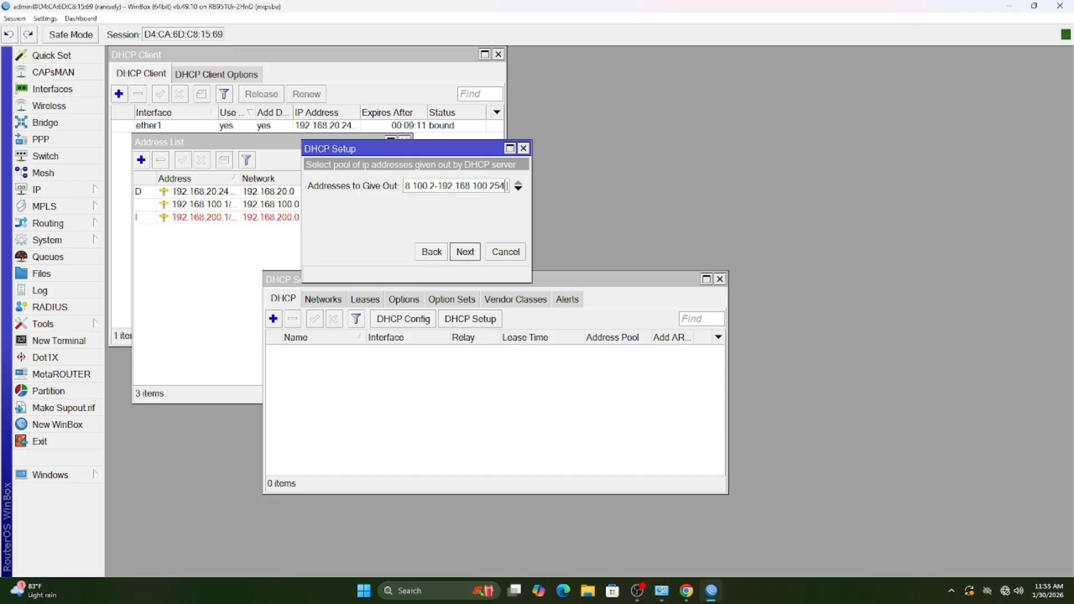
{"action": "type", "text": "00"}
{"action": "left_click", "coordinate": [463, 256]}
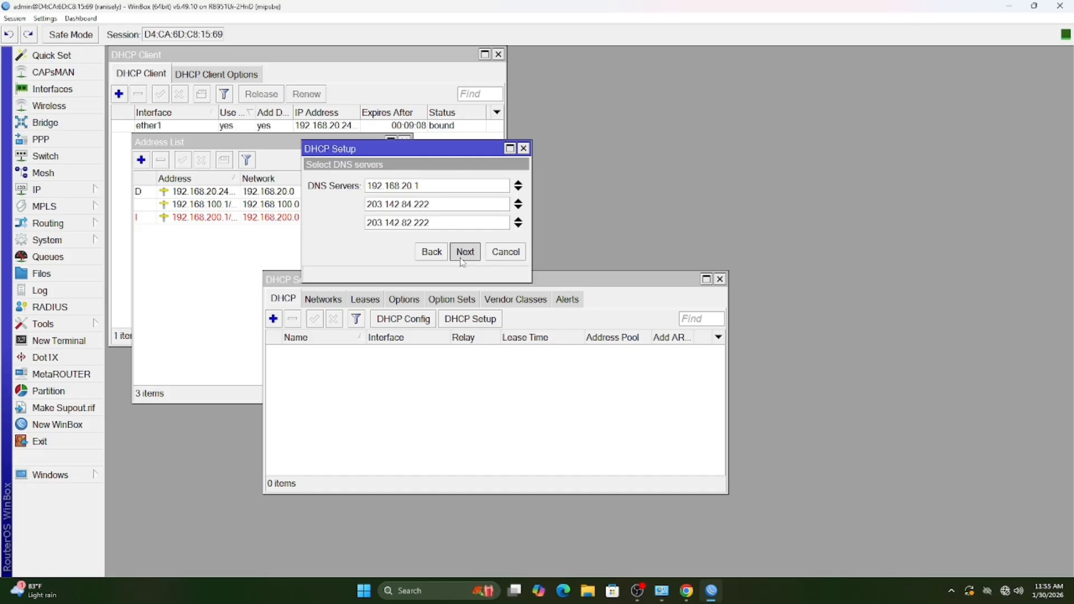
{"action": "left_click", "coordinate": [464, 256]}
{"action": "left_click", "coordinate": [463, 252]}
{"action": "left_click", "coordinate": [567, 305]}
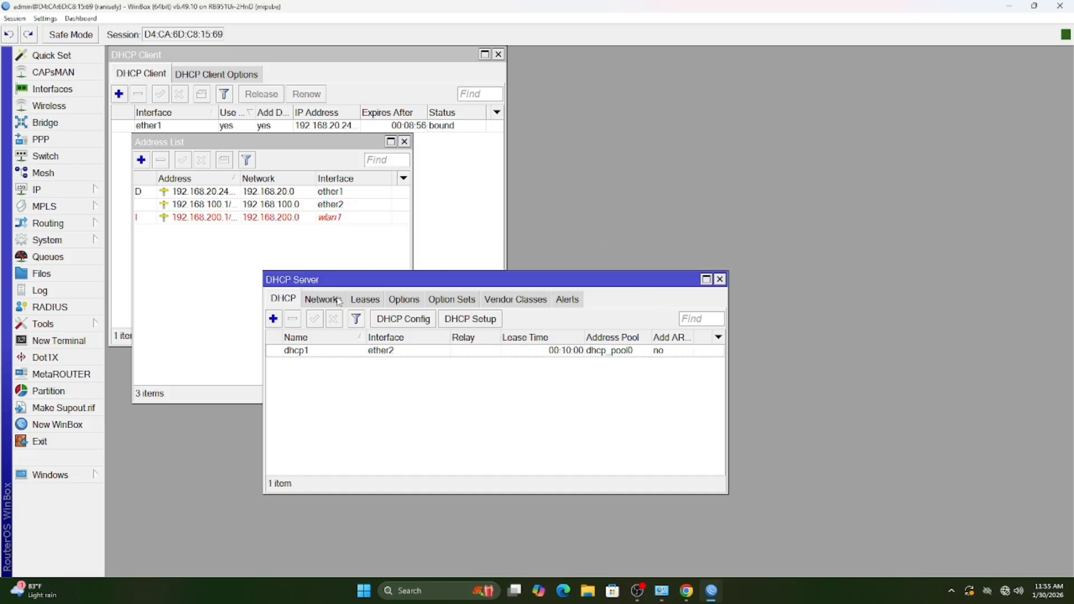
Start another DHCP server setup on wlan1, accepting the proposed network and gateway
{"action": "left_click", "coordinate": [464, 318]}
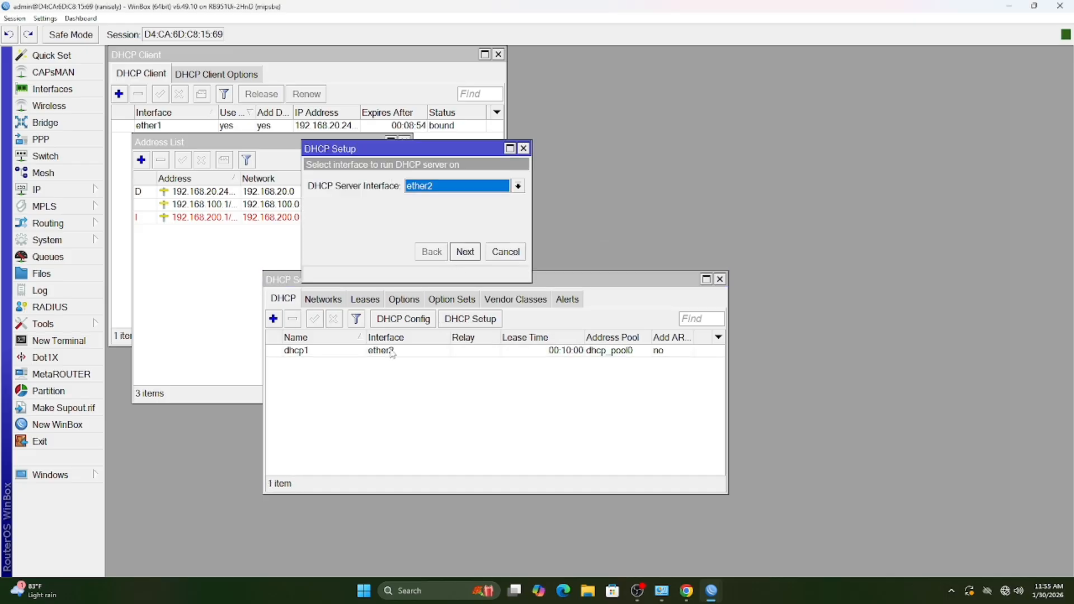
{"action": "left_click", "coordinate": [461, 187]}
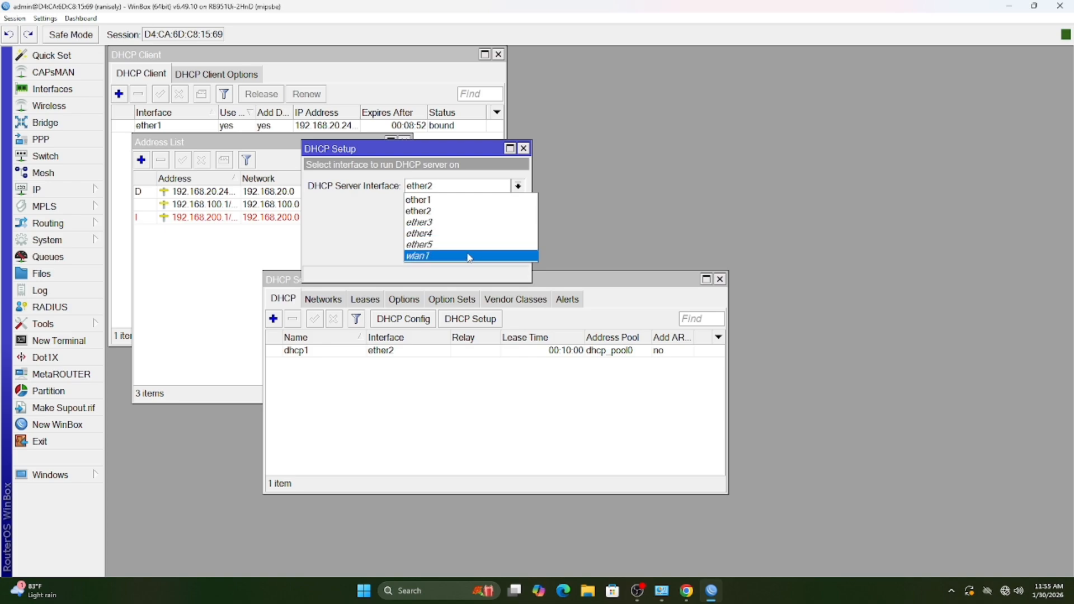
{"action": "left_click", "coordinate": [468, 254]}
{"action": "left_click", "coordinate": [468, 252]}
{"action": "left_click", "coordinate": [469, 253]}
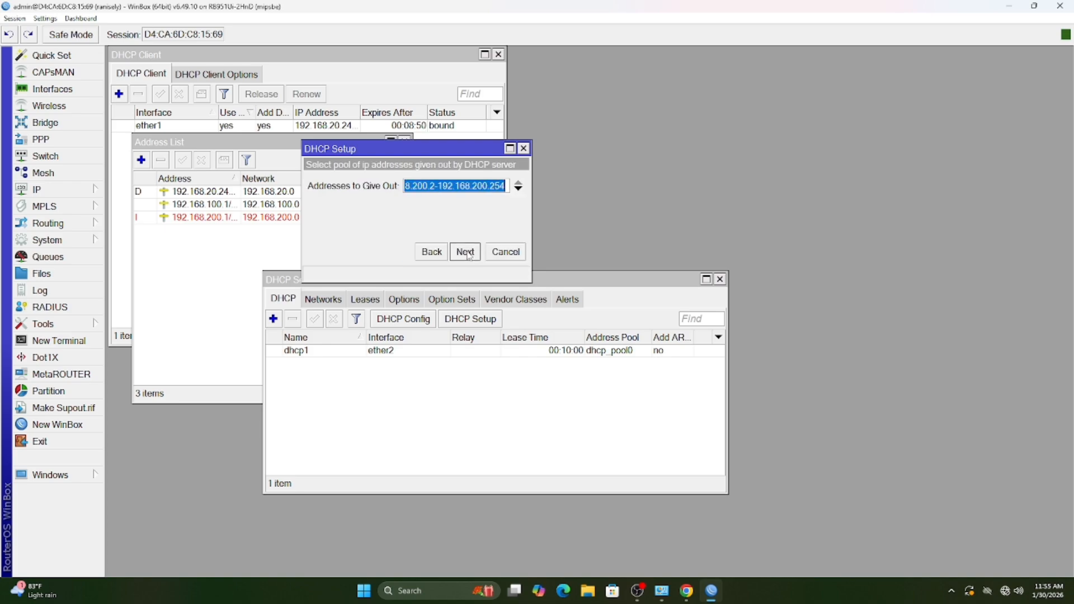
Set the DHCP pool to 192.168.200.2-192.168.200.100 and finish the wlan1 setup with the proposed DNS servers and 00:10:00 lease time
{"action": "left_click", "coordinate": [504, 187]}
{"action": "key", "text": "BackSpace"}
{"action": "key", "text": "BackSpace"}
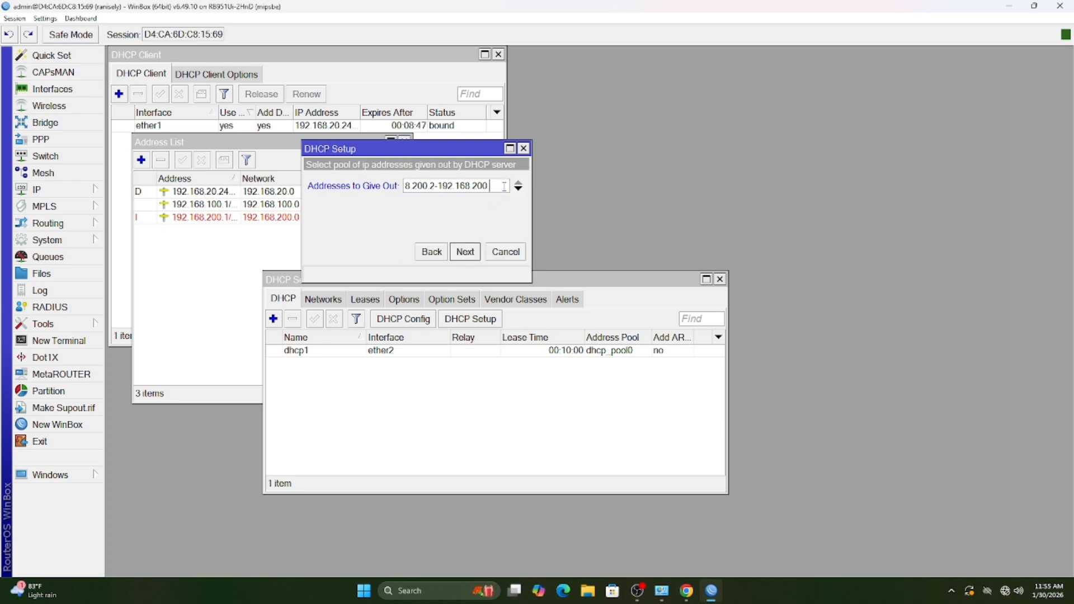
{"action": "type", "text": ".100"}
{"action": "left_click", "coordinate": [472, 256]}
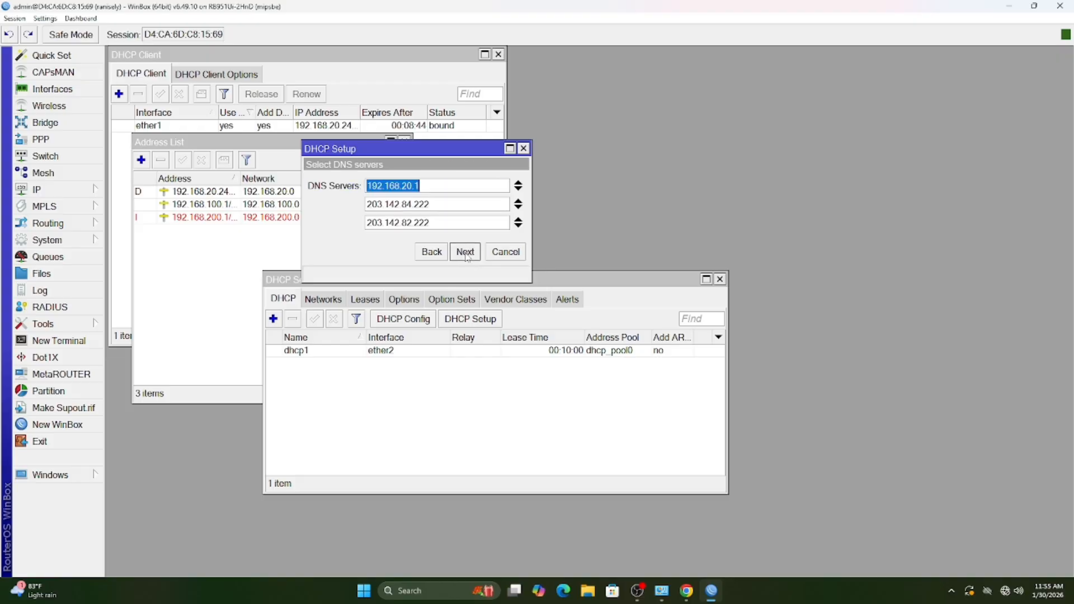
{"action": "left_click", "coordinate": [474, 255]}
{"action": "left_click", "coordinate": [474, 254]}
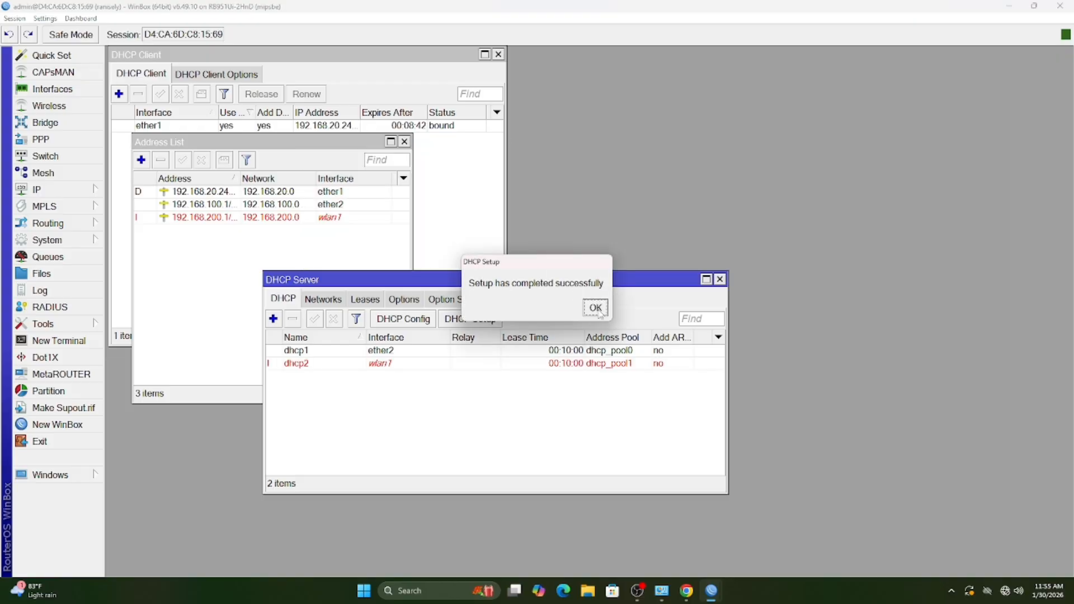
{"action": "left_click", "coordinate": [660, 307]}
Start a new firewall NAT rule with chain srcnat, protocol 6 (tcp) and out interface ether1
{"action": "left_click", "coordinate": [97, 186]}
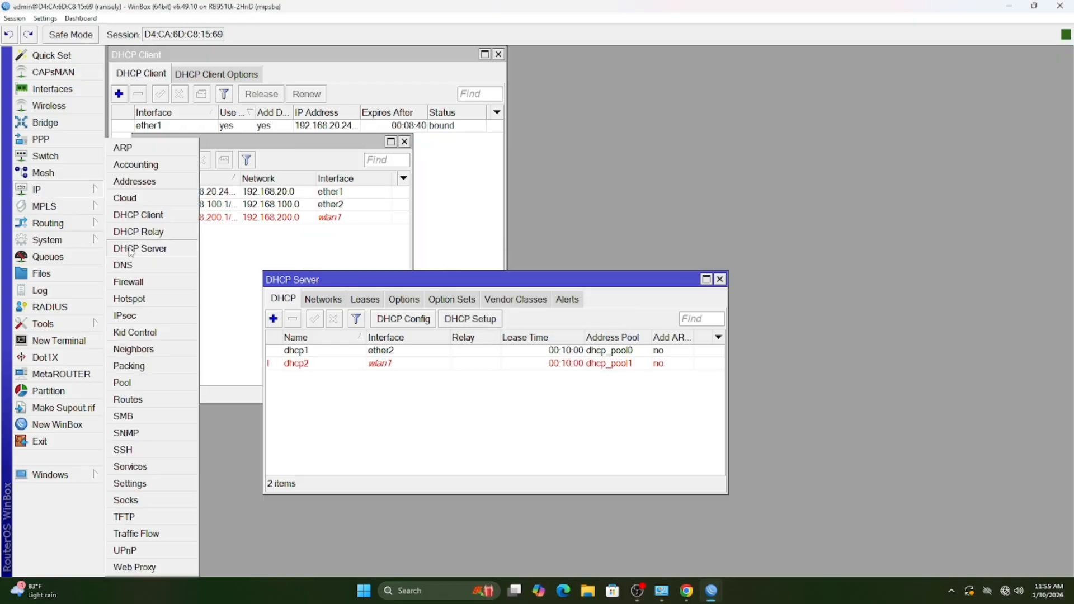
{"action": "left_click", "coordinate": [152, 283]}
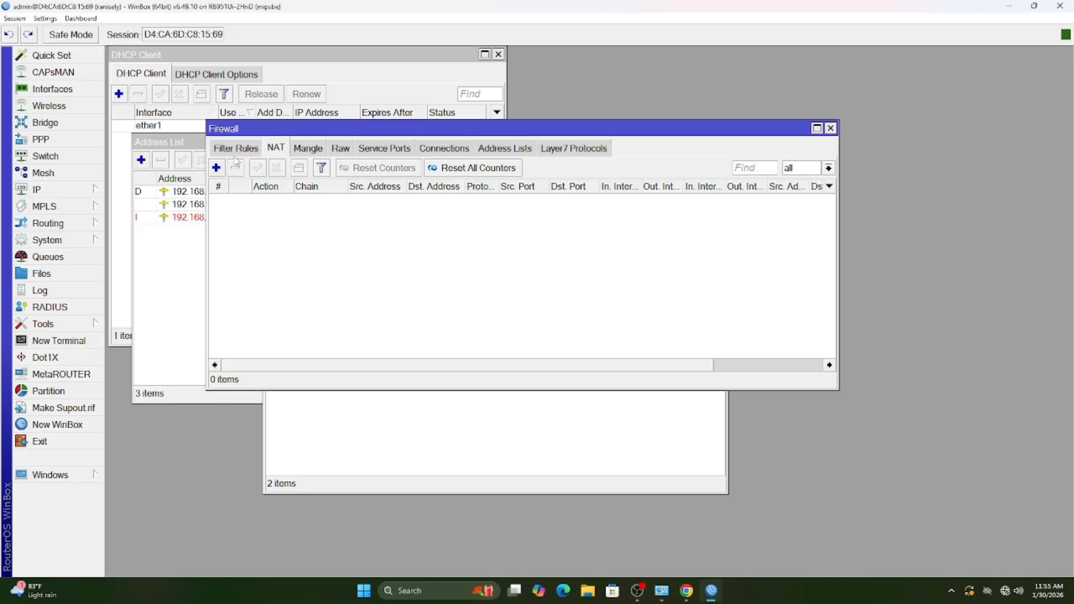
{"action": "left_click", "coordinate": [215, 168]}
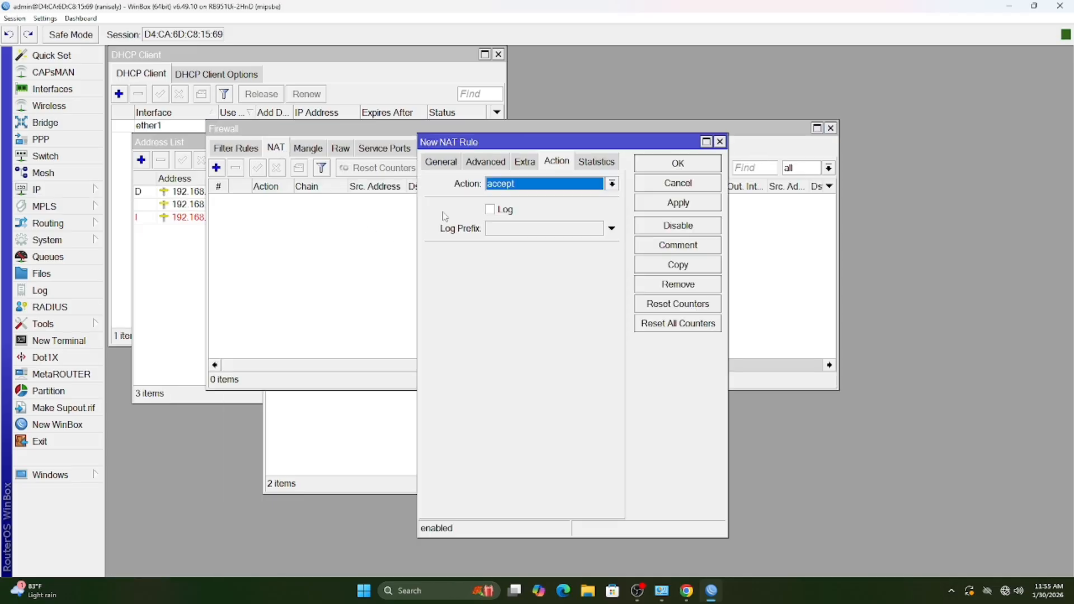
{"action": "left_click", "coordinate": [452, 168]}
{"action": "left_click", "coordinate": [536, 248]}
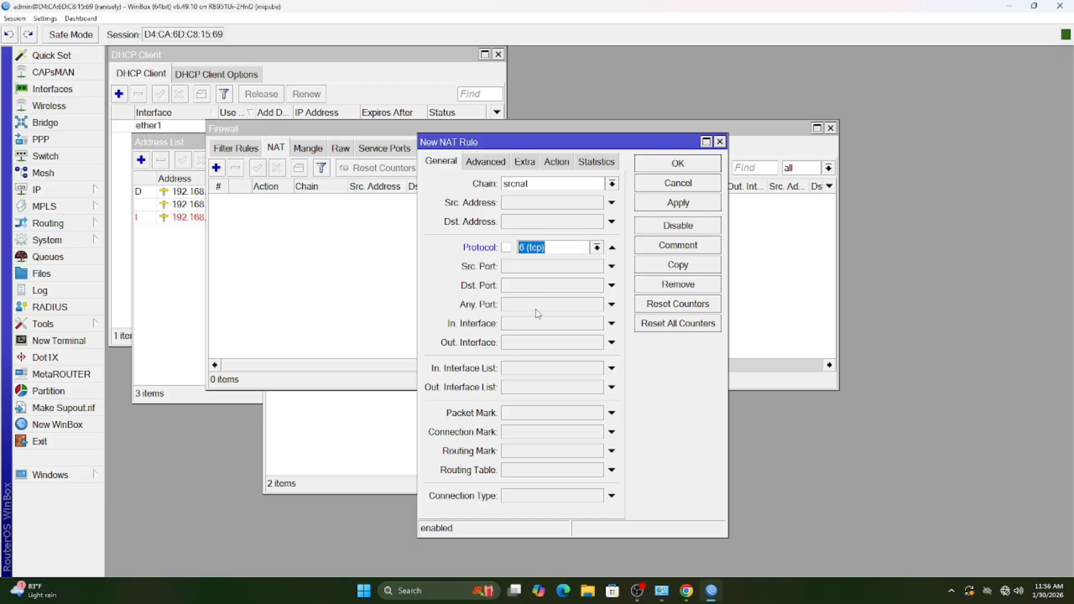
{"action": "left_click", "coordinate": [538, 324]}
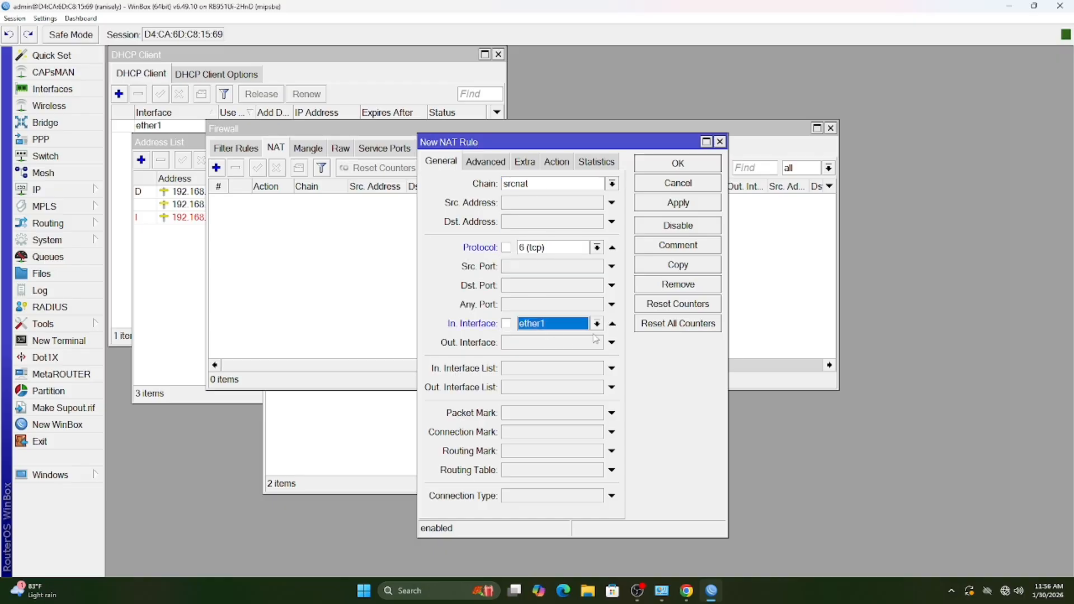
{"action": "left_click", "coordinate": [612, 323]}
{"action": "left_click", "coordinate": [582, 344]}
{"action": "left_click", "coordinate": [583, 345]}
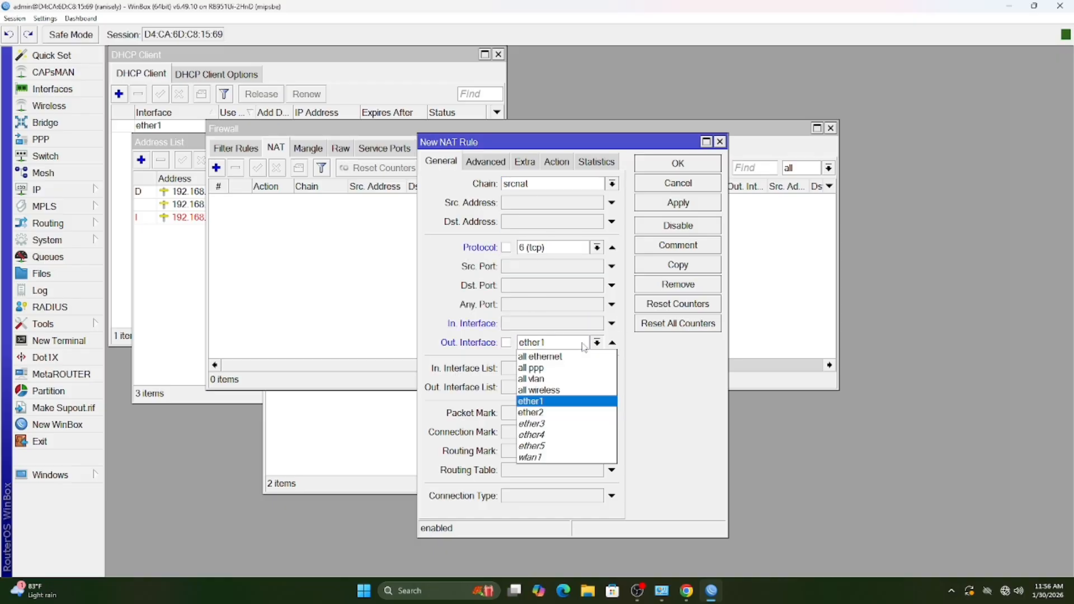
Set the srcnat rule's action to masquerade and save the rule
{"action": "left_click", "coordinate": [561, 162]}
{"action": "left_click", "coordinate": [557, 162]}
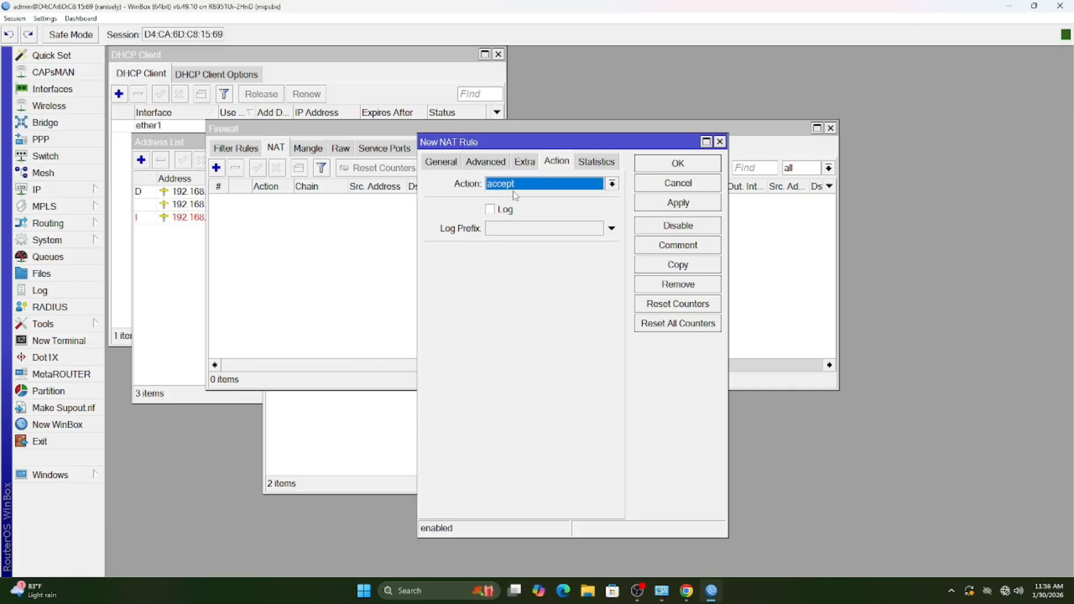
{"action": "left_click", "coordinate": [520, 184]}
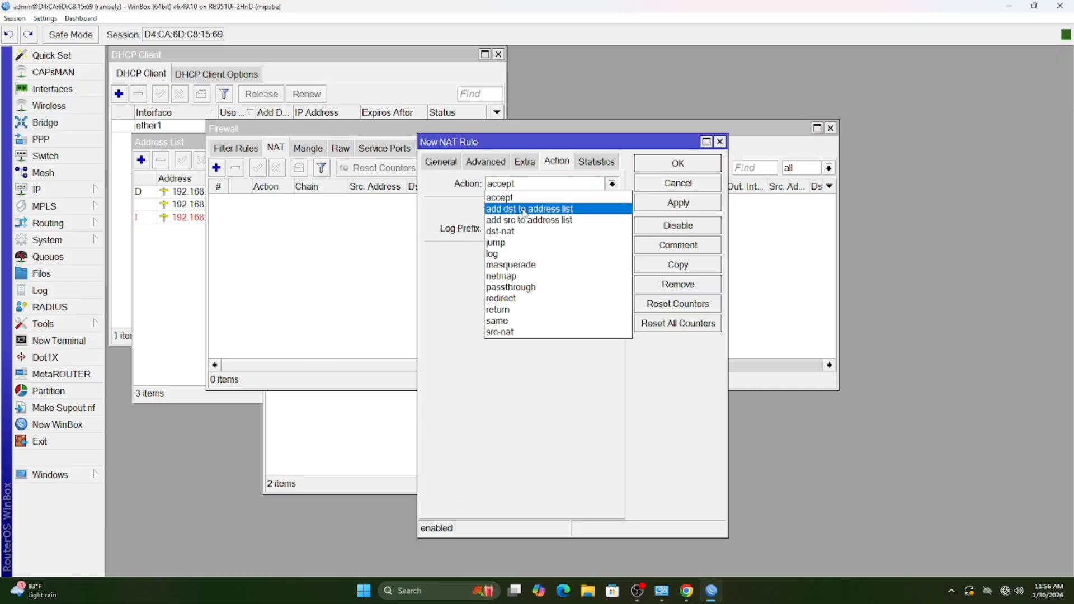
{"action": "left_click", "coordinate": [509, 265]}
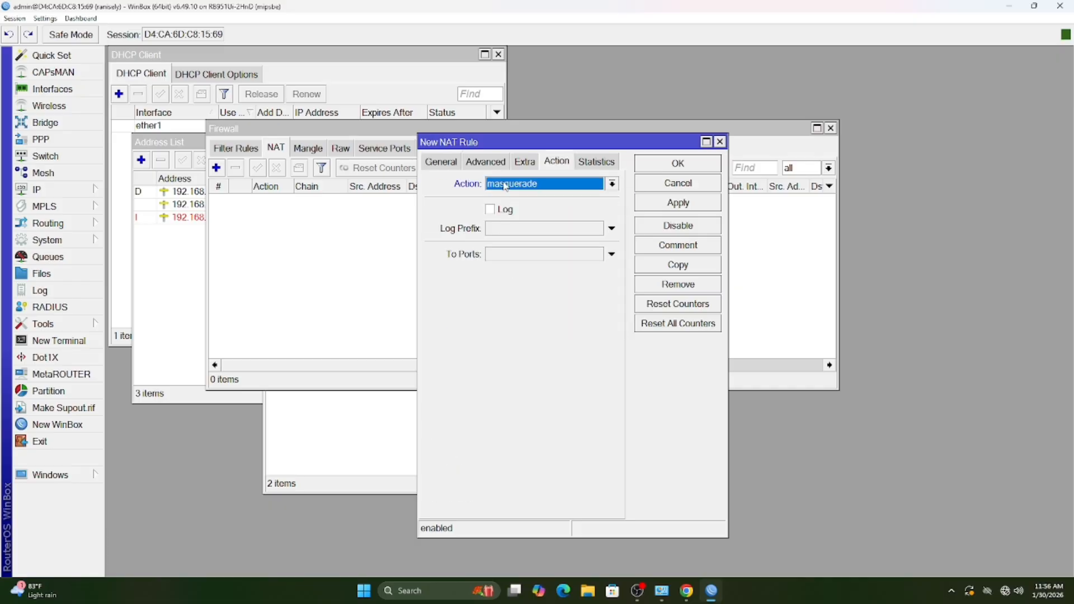
{"action": "left_click", "coordinate": [656, 205]}
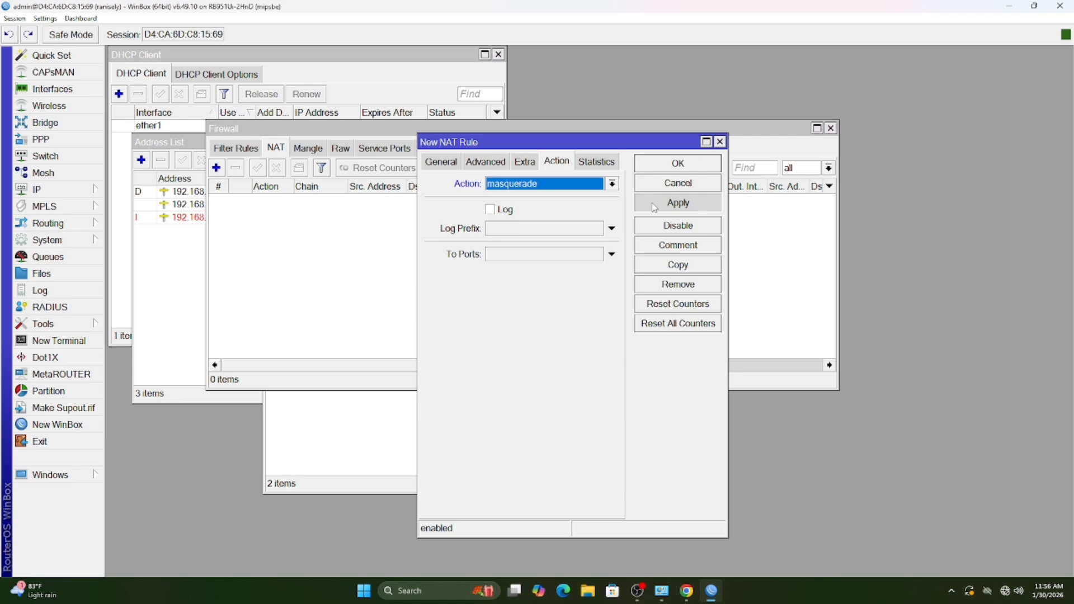
{"action": "left_click", "coordinate": [665, 168]}
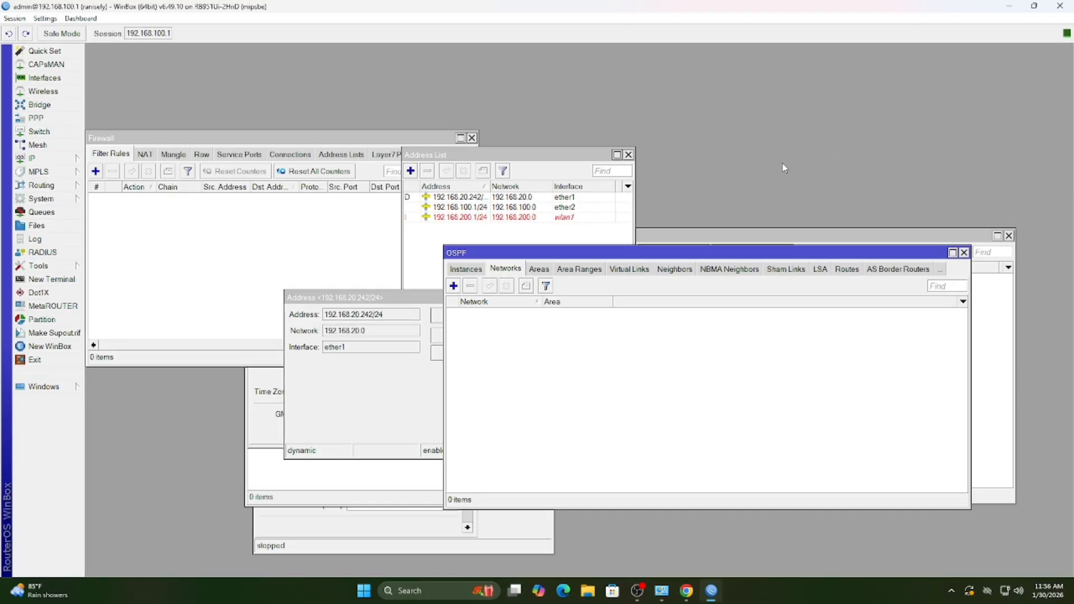
Start a second NAT rule with chain dstnat, protocol 6 (tcp) and destination port 80
{"action": "left_click", "coordinate": [390, 249]}
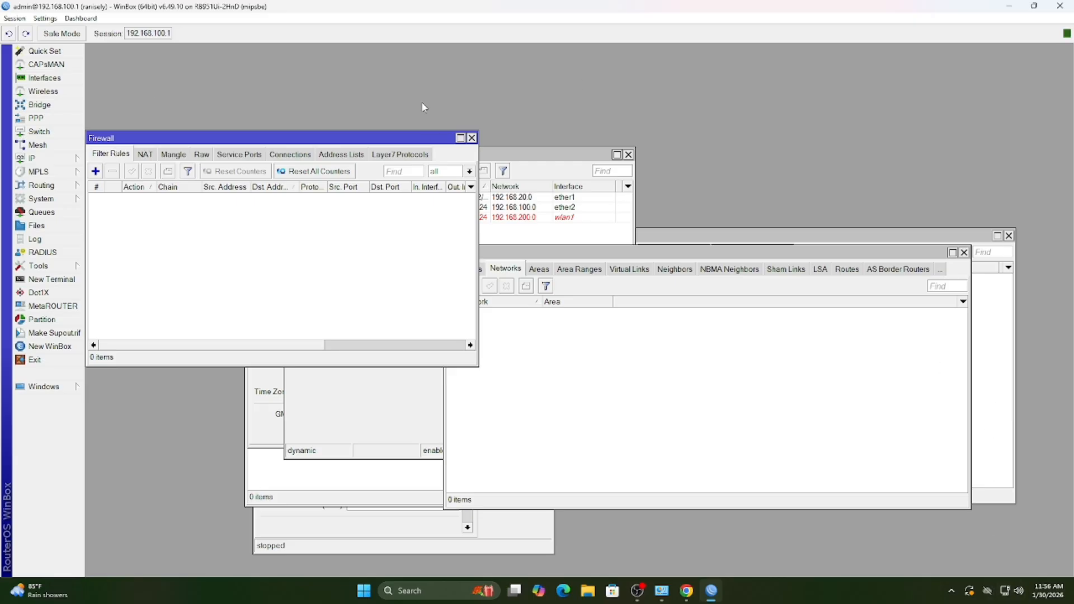
{"action": "left_click", "coordinate": [147, 155]}
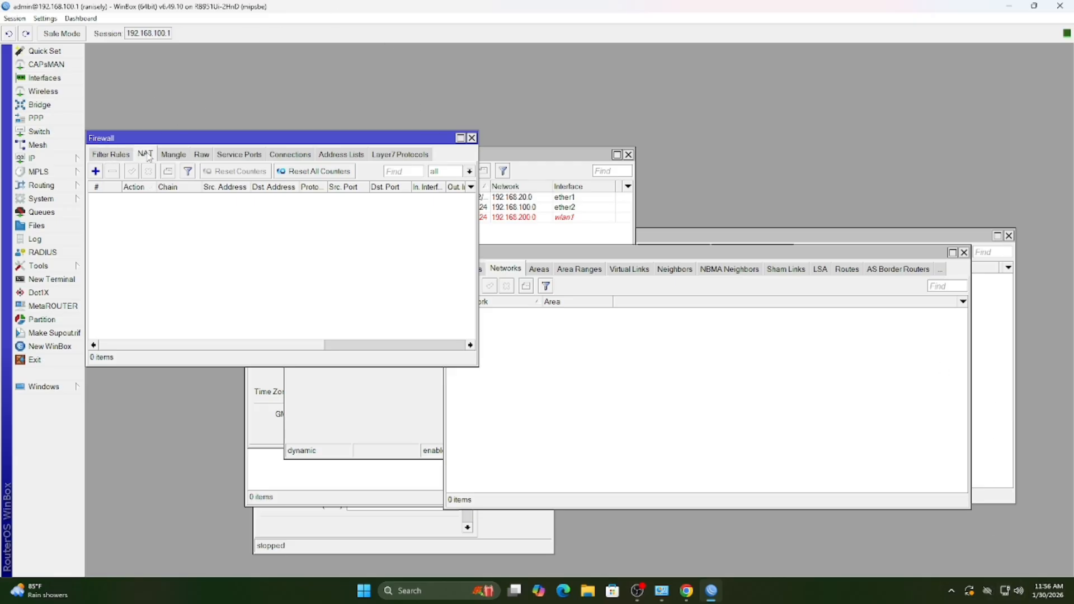
{"action": "left_click", "coordinate": [95, 171]}
{"action": "left_click", "coordinate": [409, 280]}
{"action": "left_click", "coordinate": [471, 279]}
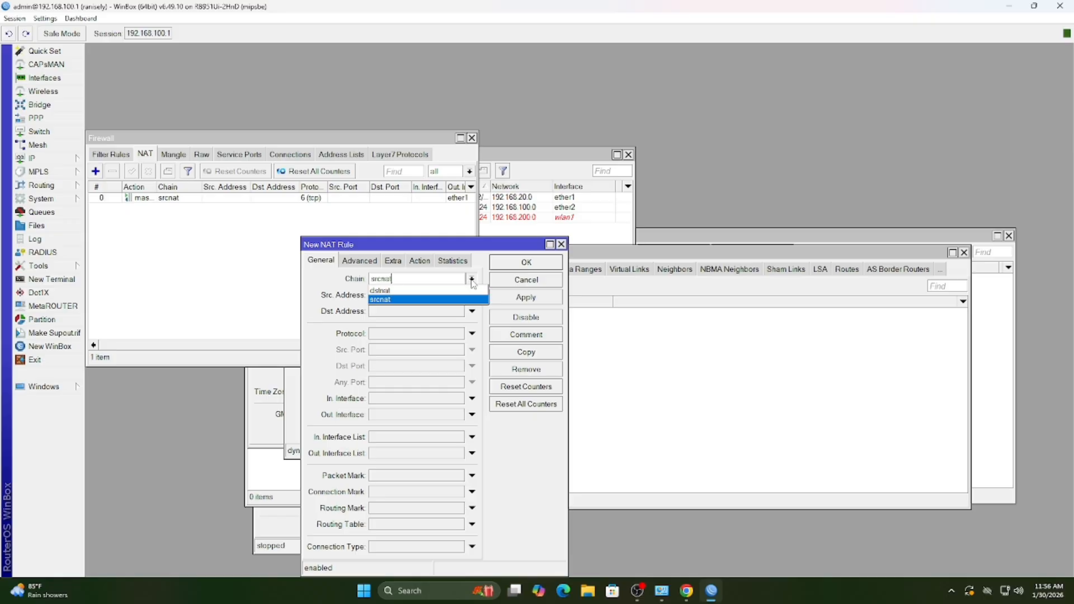
{"action": "left_click", "coordinate": [410, 292]}
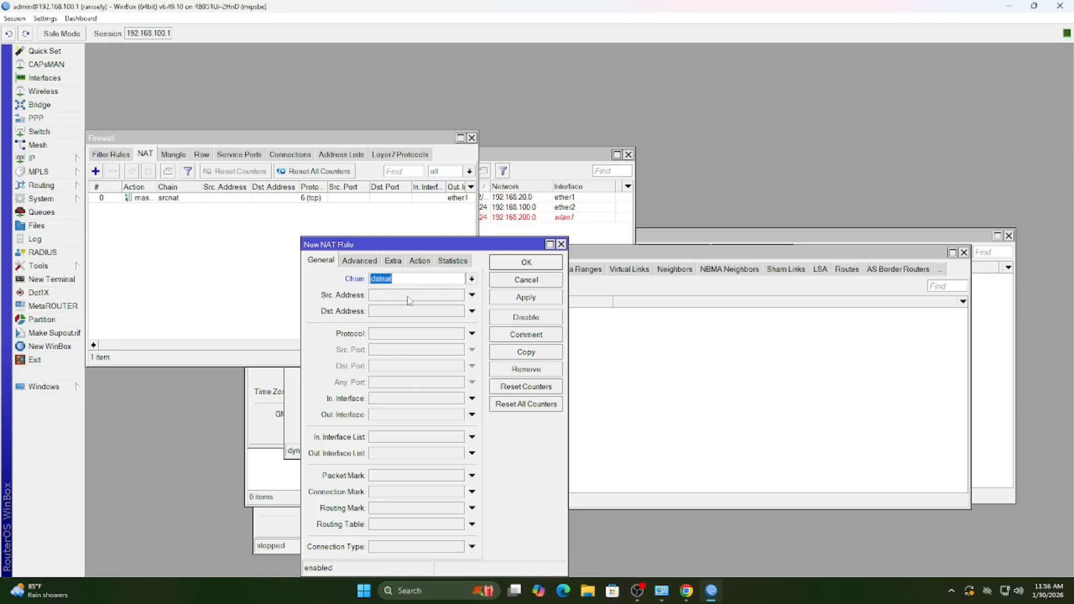
{"action": "left_click", "coordinate": [384, 333]}
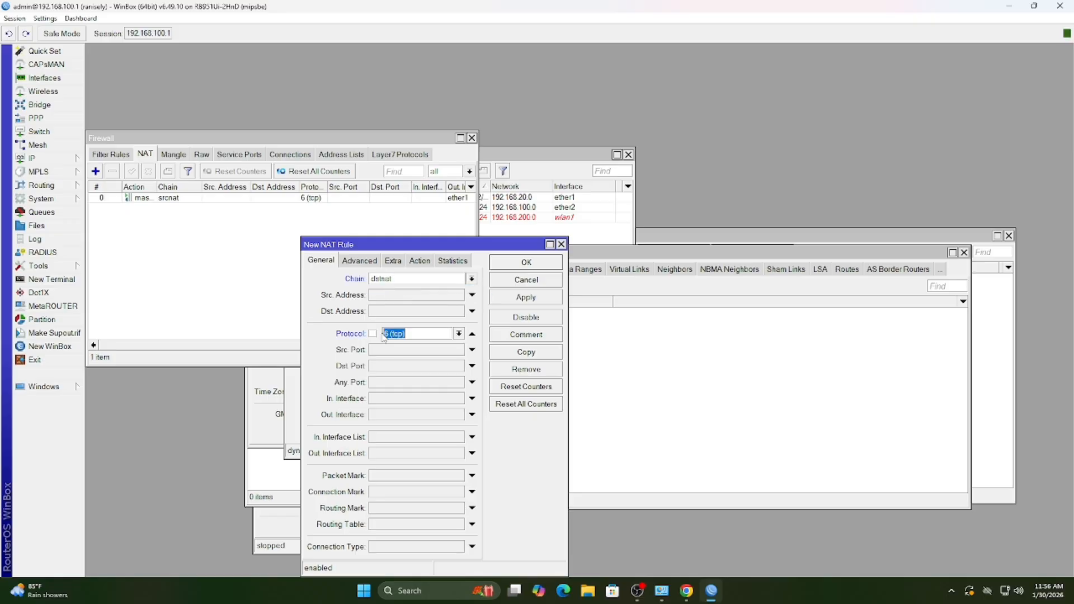
{"action": "left_click", "coordinate": [386, 367]}
{"action": "type", "text": "80"}
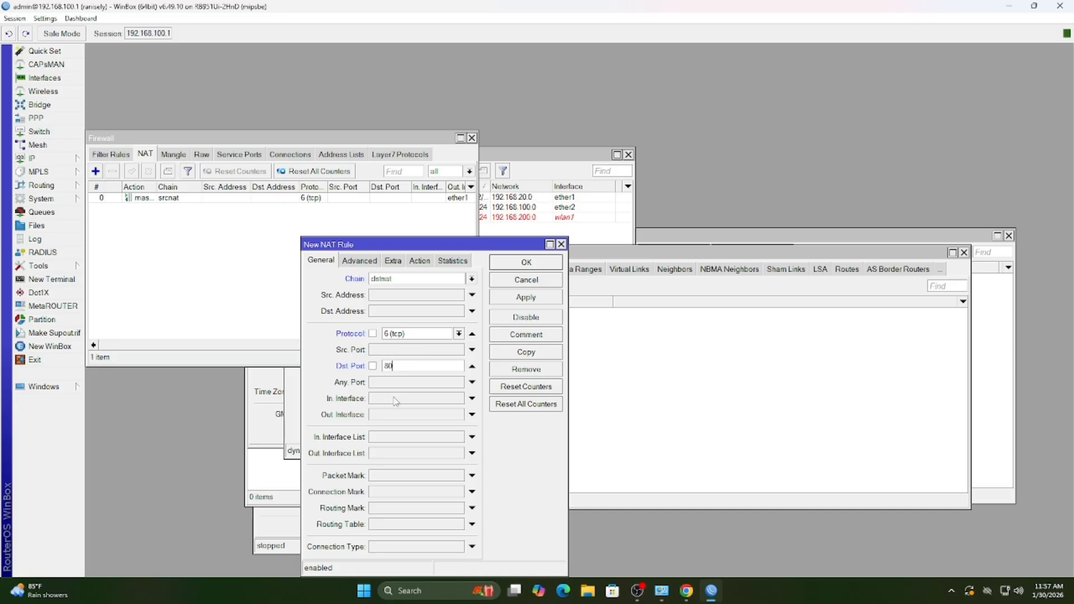
Set the dstnat rule's action to redirect to port 8080 and save the rule
{"action": "left_click", "coordinate": [420, 261]}
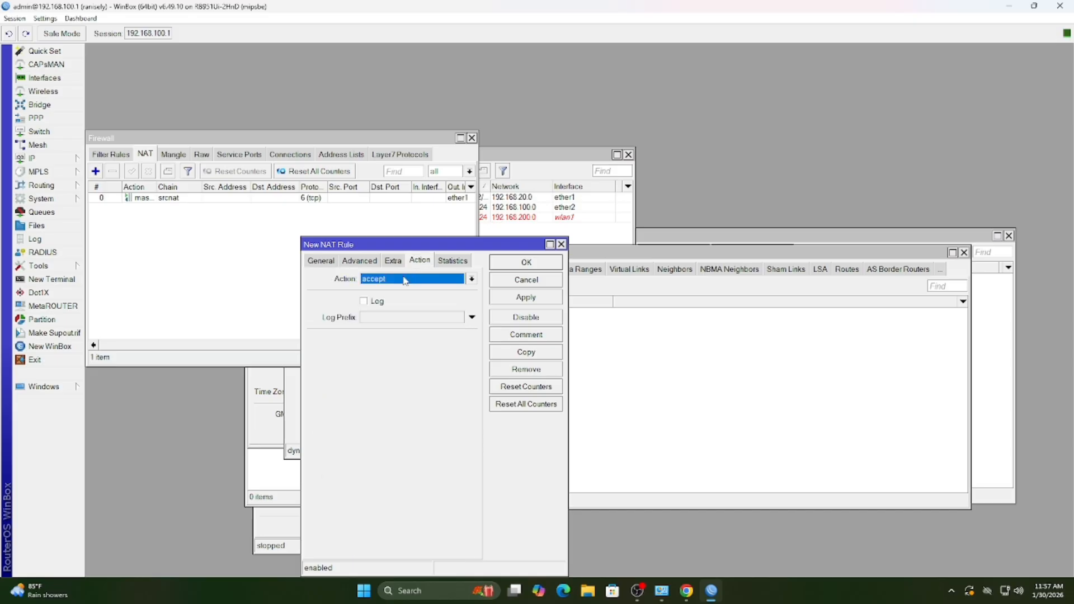
{"action": "left_click", "coordinate": [472, 279]}
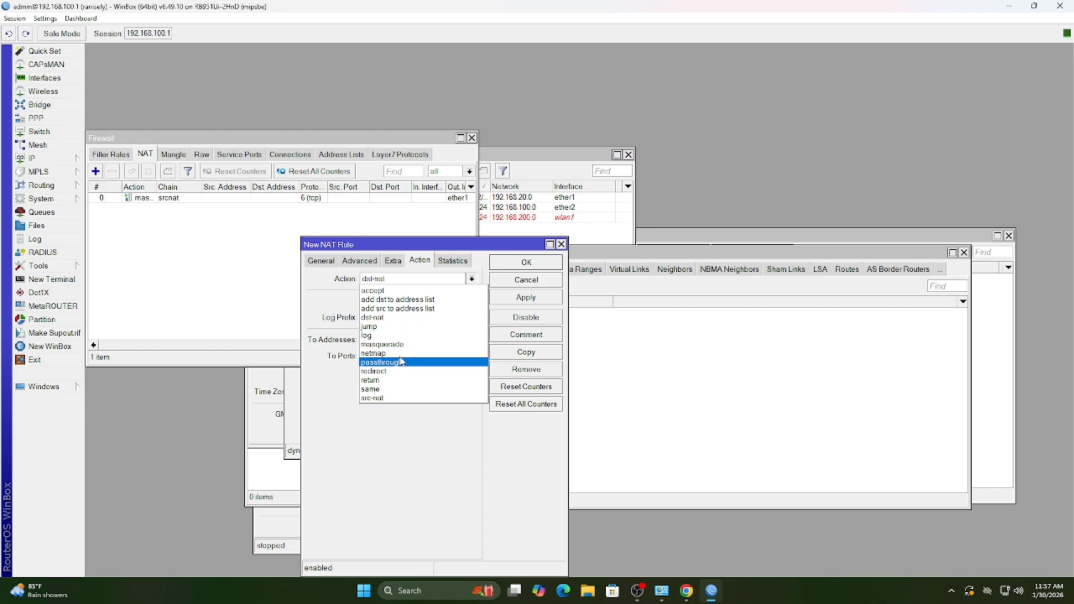
{"action": "left_click", "coordinate": [428, 371]}
{"action": "left_click", "coordinate": [516, 294]}
{"action": "left_click", "coordinate": [524, 263]}
{"action": "double_click", "coordinate": [375, 207]}
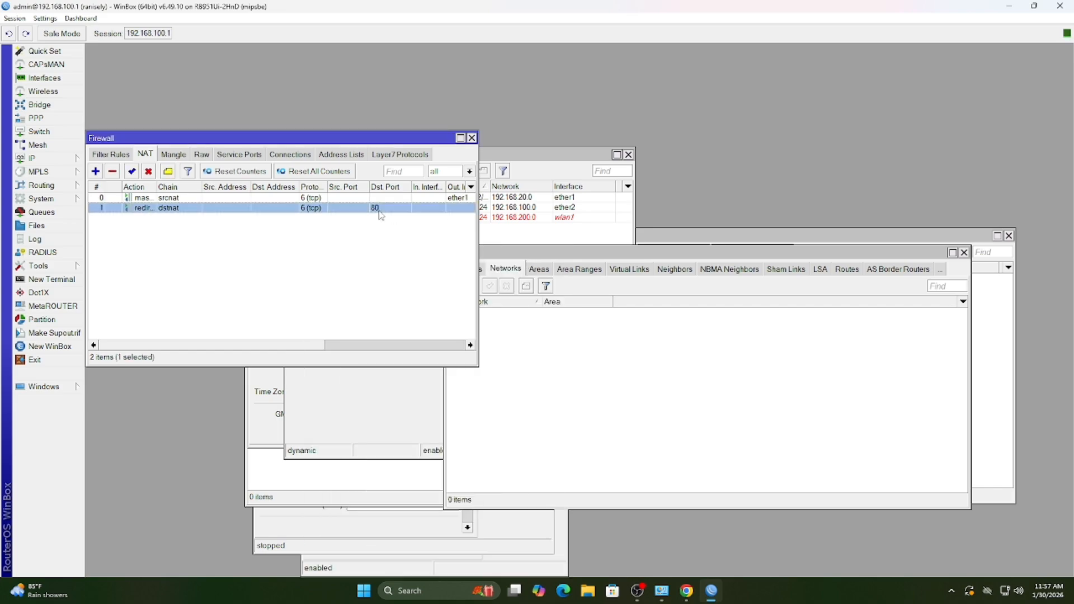
{"action": "double_click", "coordinate": [404, 339]}
{"action": "type", "text": "8080"}
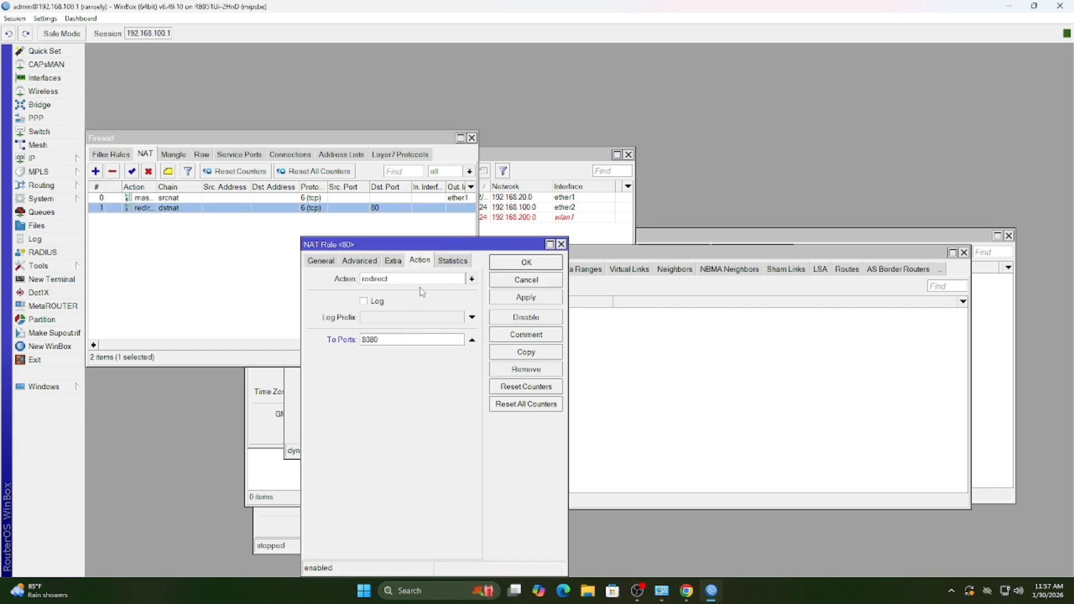
{"action": "left_click", "coordinate": [505, 297]}
{"action": "left_click", "coordinate": [526, 262]}
{"action": "left_click", "coordinate": [41, 158]}
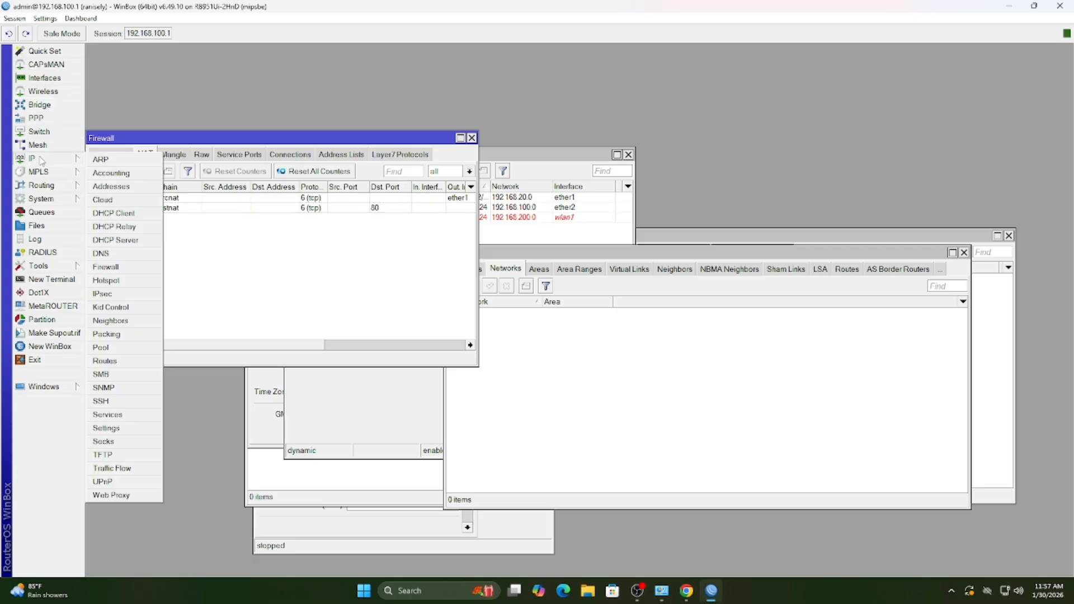
{"action": "left_click", "coordinate": [215, 113]}
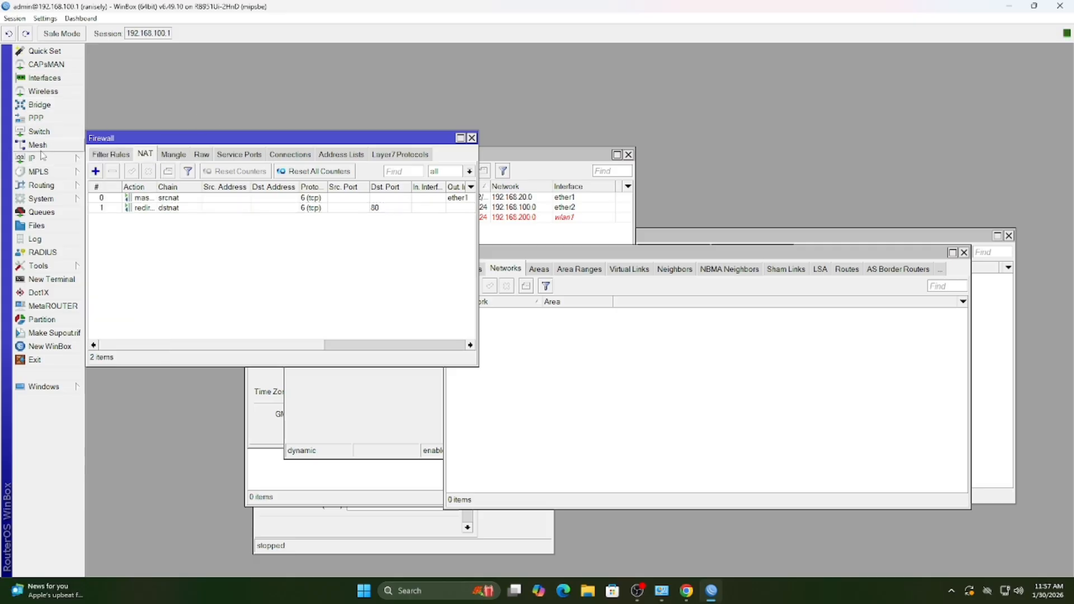
{"action": "left_click", "coordinate": [47, 158]}
{"action": "left_click", "coordinate": [123, 253]}
{"action": "left_click", "coordinate": [400, 275]}
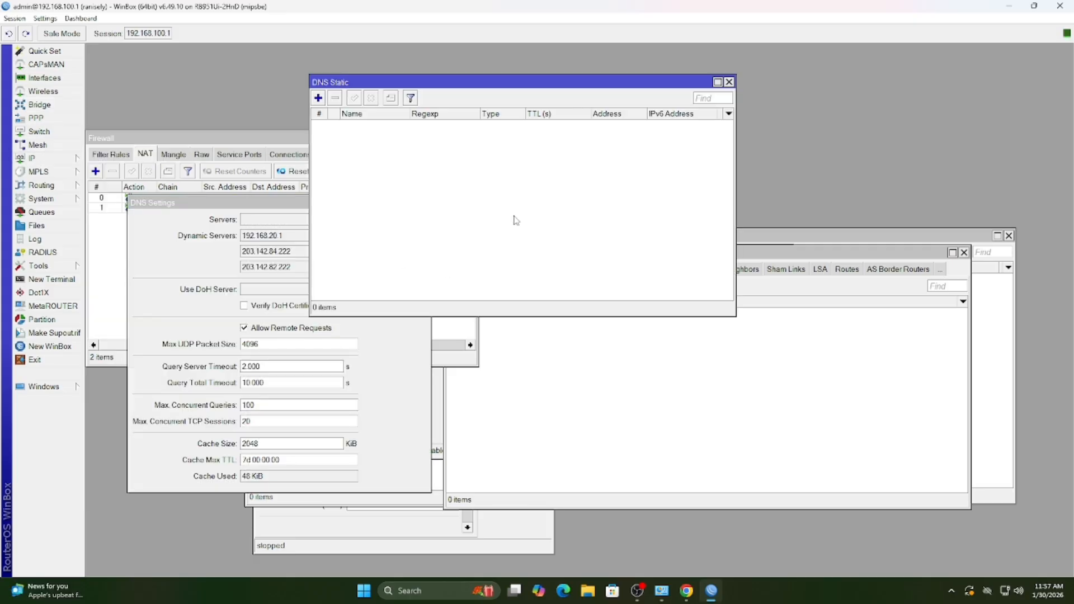
{"action": "left_click", "coordinate": [318, 98]}
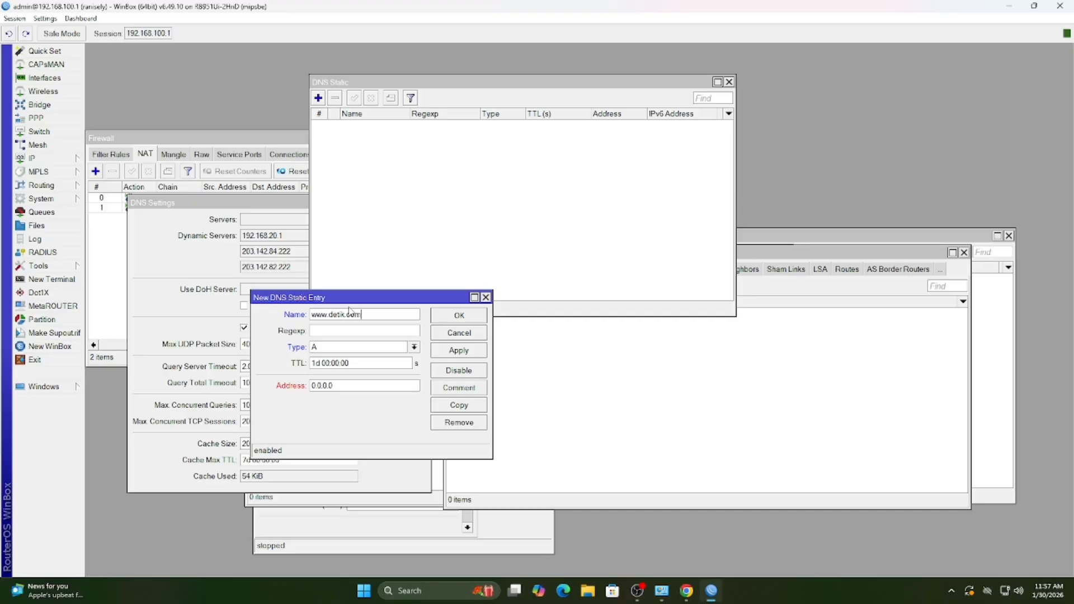
{"action": "left_click_drag", "start_coordinate": [338, 387], "coordinate": [286, 374]}
{"action": "key", "text": "BackSpace"}
{"action": "type", "text": "smktexmacopemalang.sch.id"}
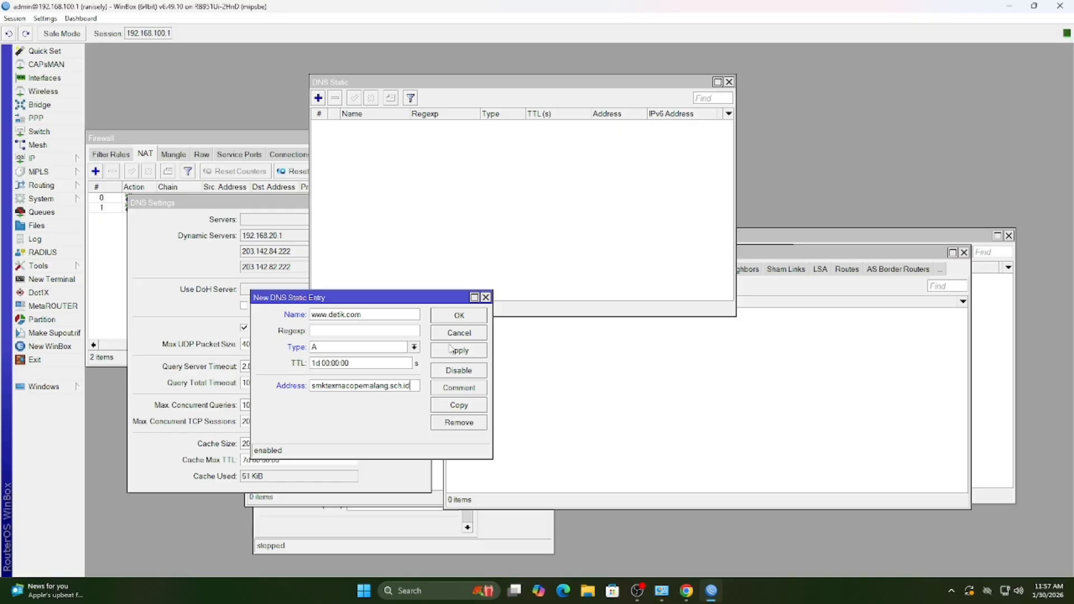
{"action": "key", "text": "Return"}
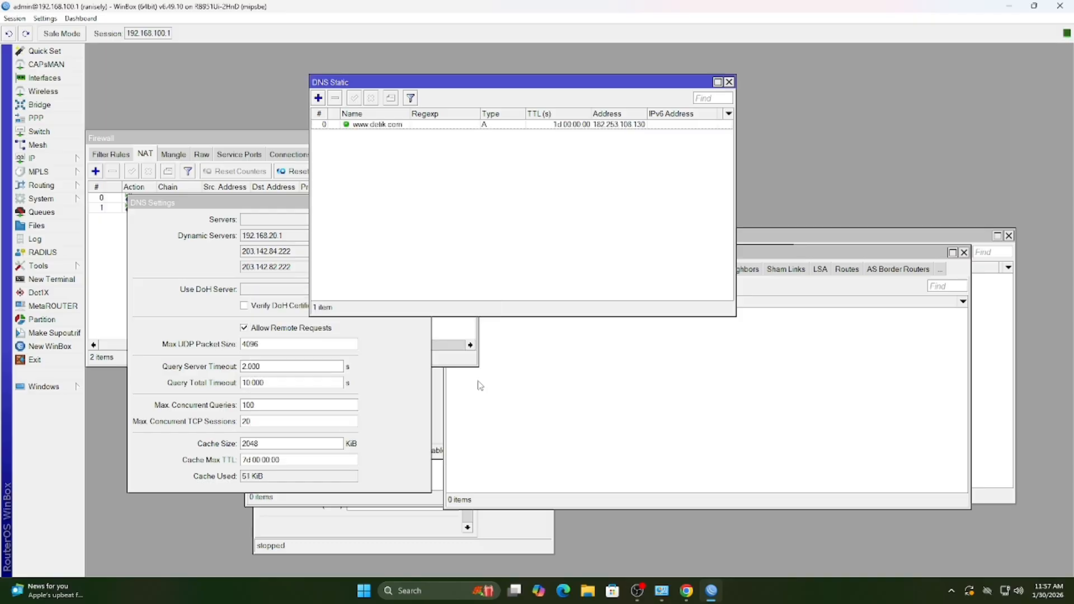
{"action": "left_click", "coordinate": [686, 591]}
{"action": "left_click", "coordinate": [124, 40]}
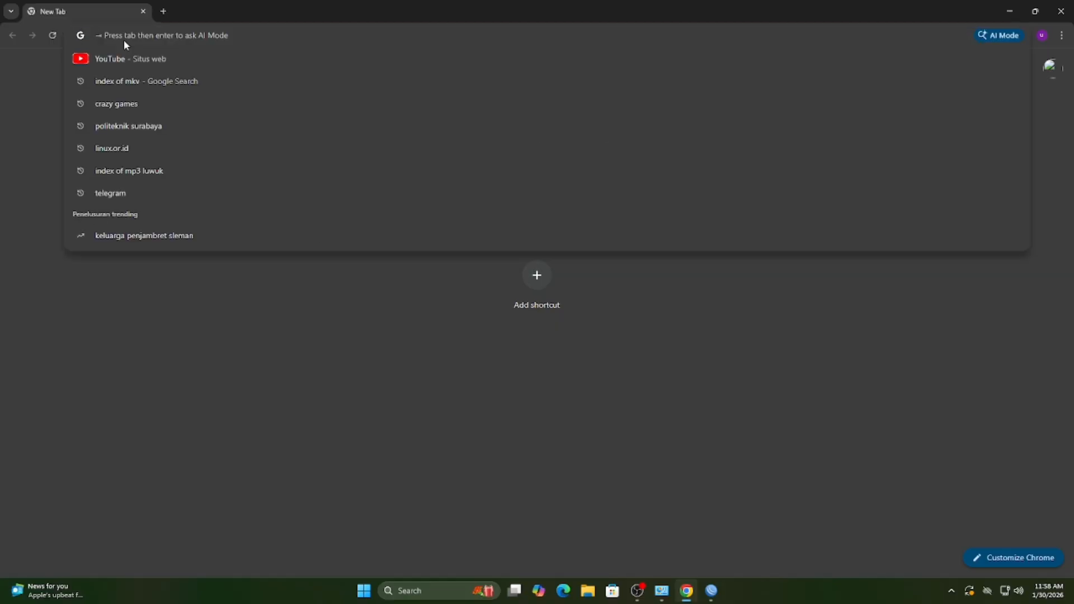
{"action": "type", "text": "www.detik.com"}
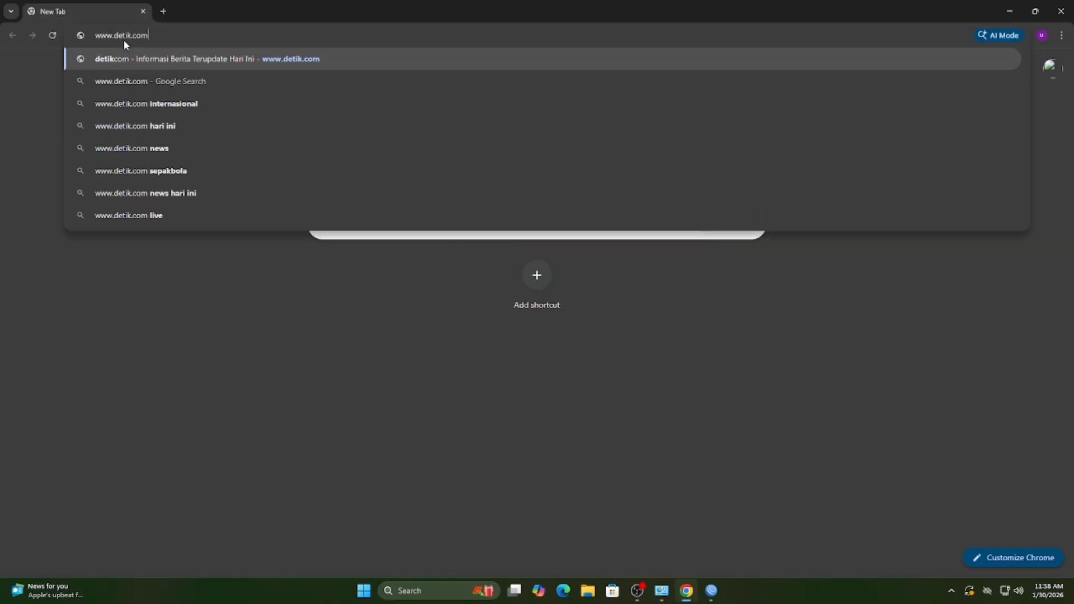
{"action": "key", "text": "Return"}
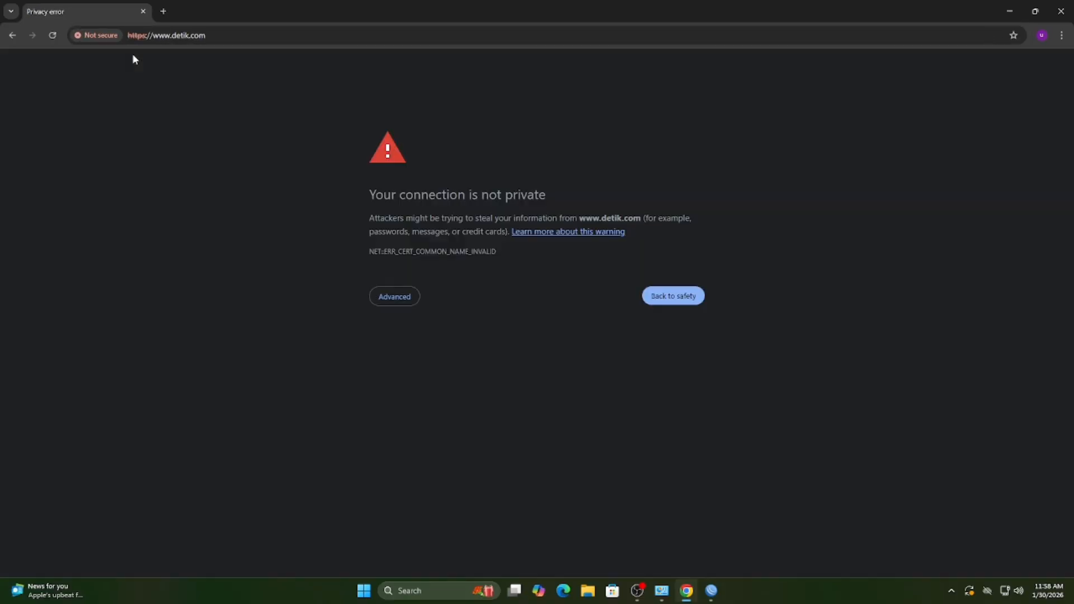
{"action": "left_click", "coordinate": [376, 292]}
{"action": "left_click", "coordinate": [385, 384]}
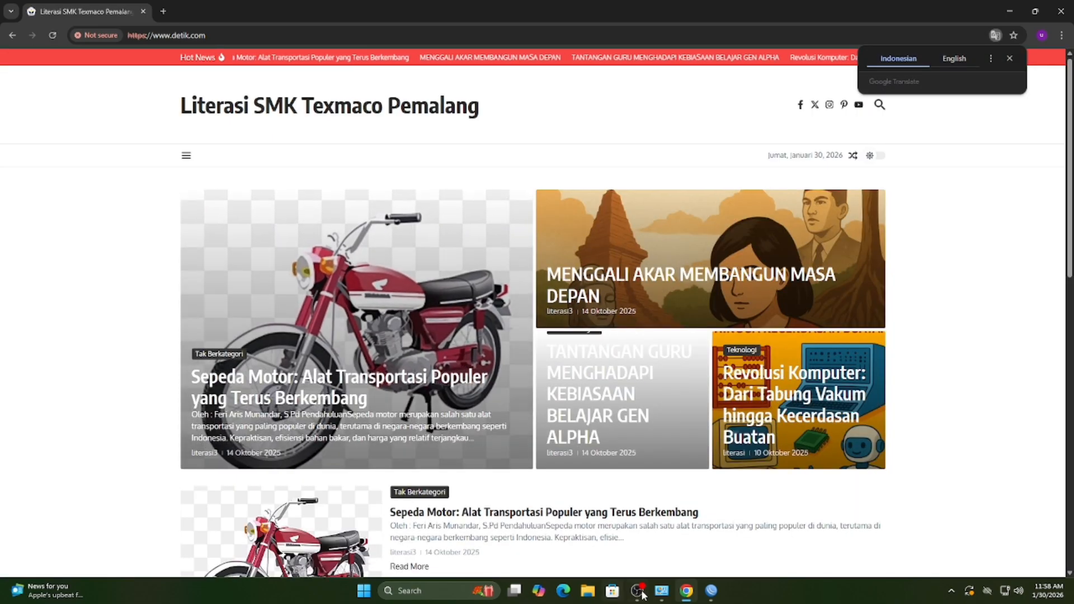
Return to WinBox and close all of its open configuration windows
{"action": "left_click", "coordinate": [697, 590]}
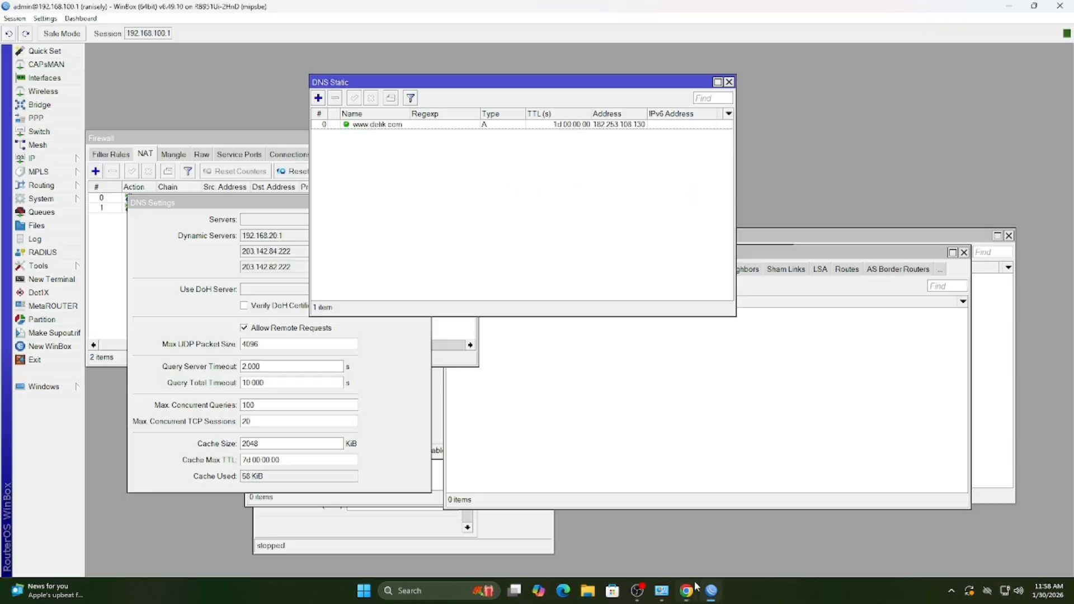
{"action": "key", "text": "Escape"}
{"action": "key", "text": "Escape"}
{"action": "key", "text": "Escape"}
{"action": "key", "text": "Escape"}
{"action": "key", "text": "Escape"}
{"action": "key", "text": "Escape"}
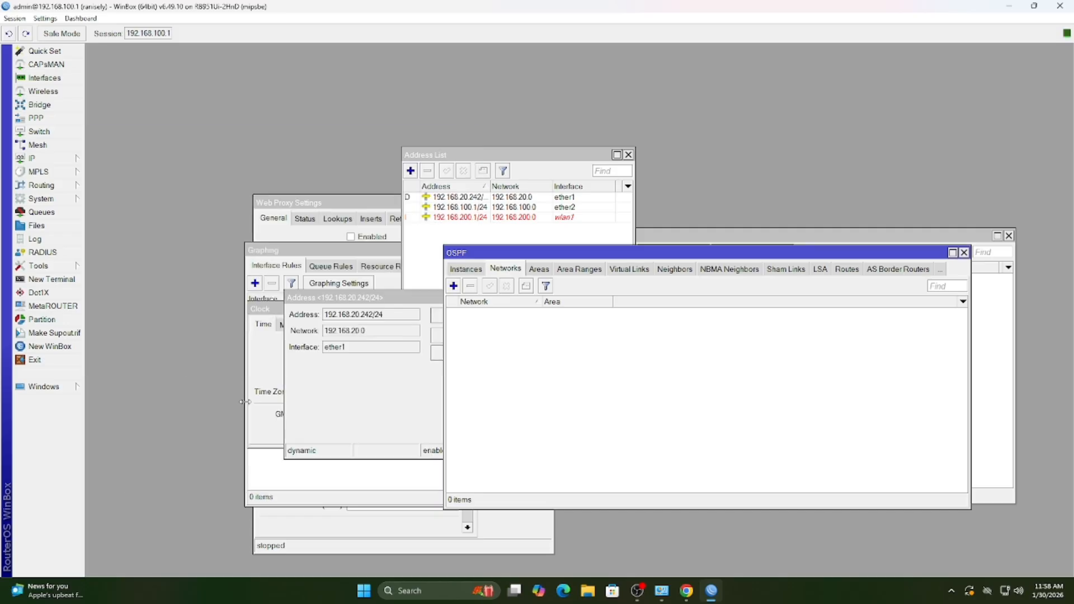
{"action": "key", "text": "Escape"}
{"action": "key", "text": "Escape"}
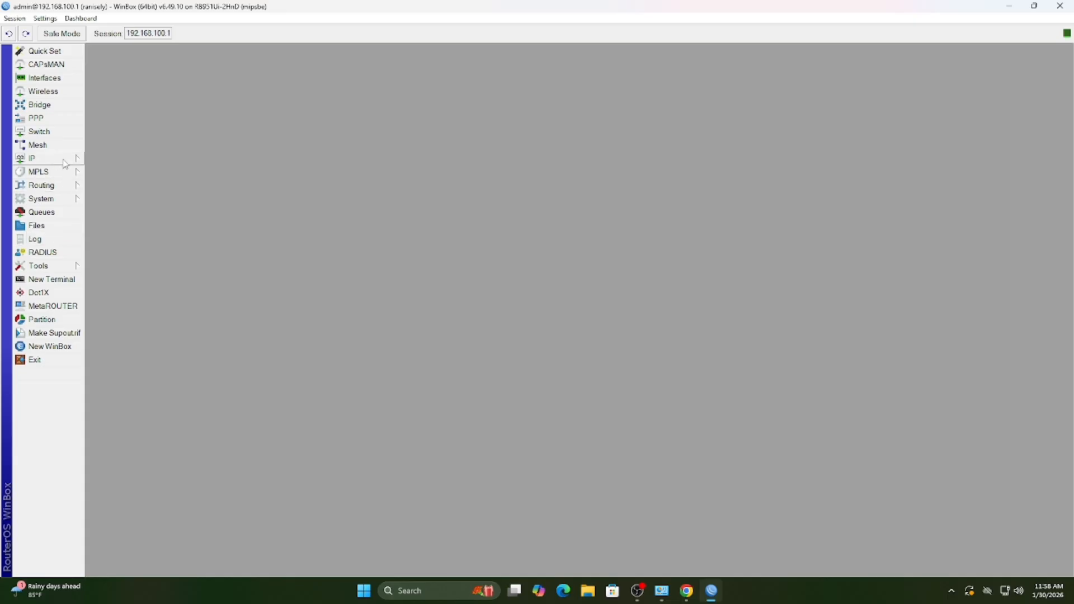
Start a new firewall filter rule with the chain set to input
{"action": "left_click", "coordinate": [40, 159]}
{"action": "left_click", "coordinate": [112, 268]}
{"action": "left_click", "coordinate": [111, 155]}
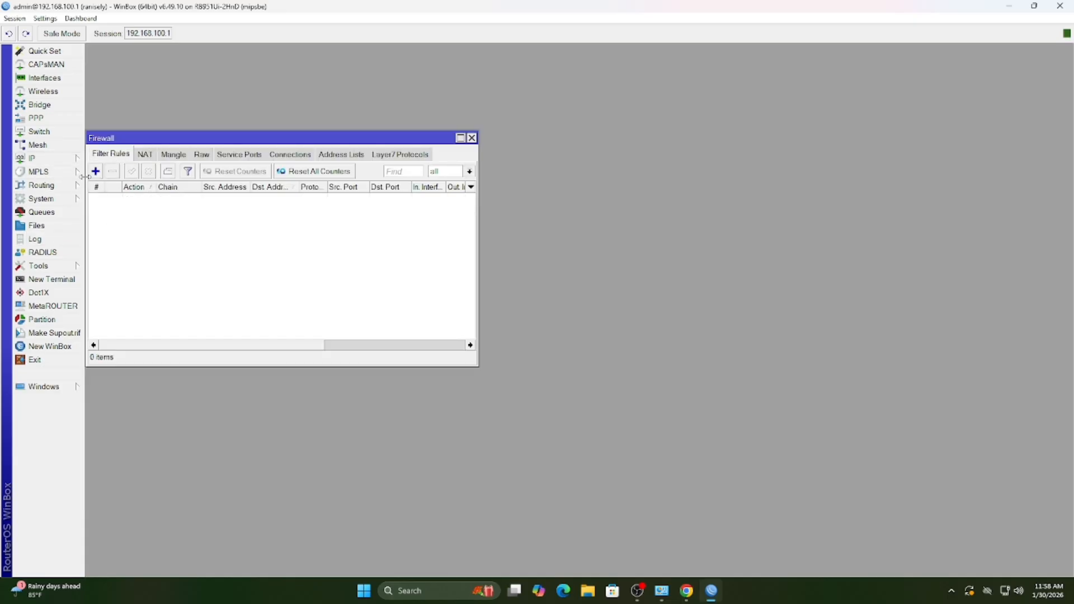
{"action": "left_click", "coordinate": [95, 171]}
{"action": "left_click", "coordinate": [392, 93]}
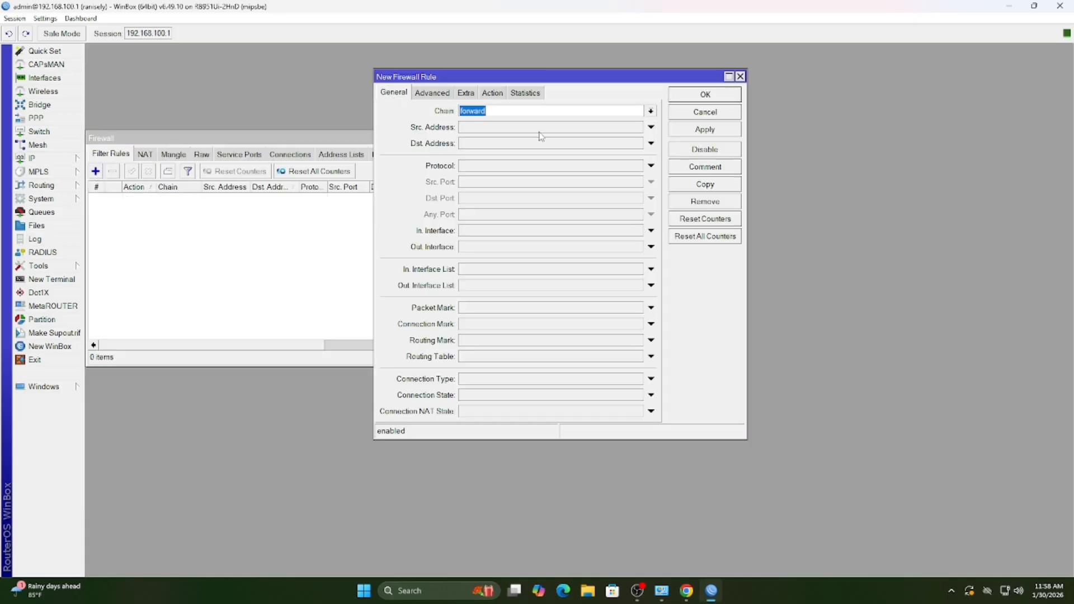
{"action": "left_click", "coordinate": [561, 113]}
{"action": "left_click", "coordinate": [650, 111]}
{"action": "left_click", "coordinate": [618, 128]}
Copy the address range of dhcp_pool0, 192.168.100.2-192.168.100.100, into the new filter rule's source address
{"action": "left_click", "coordinate": [39, 159]}
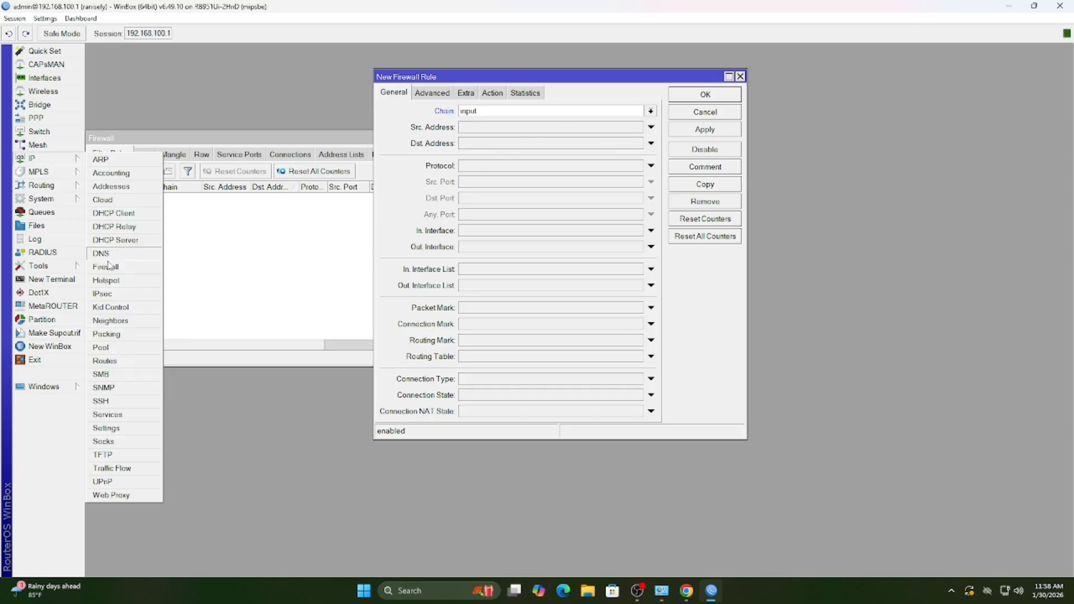
{"action": "left_click", "coordinate": [112, 350]}
{"action": "double_click", "coordinate": [485, 212]}
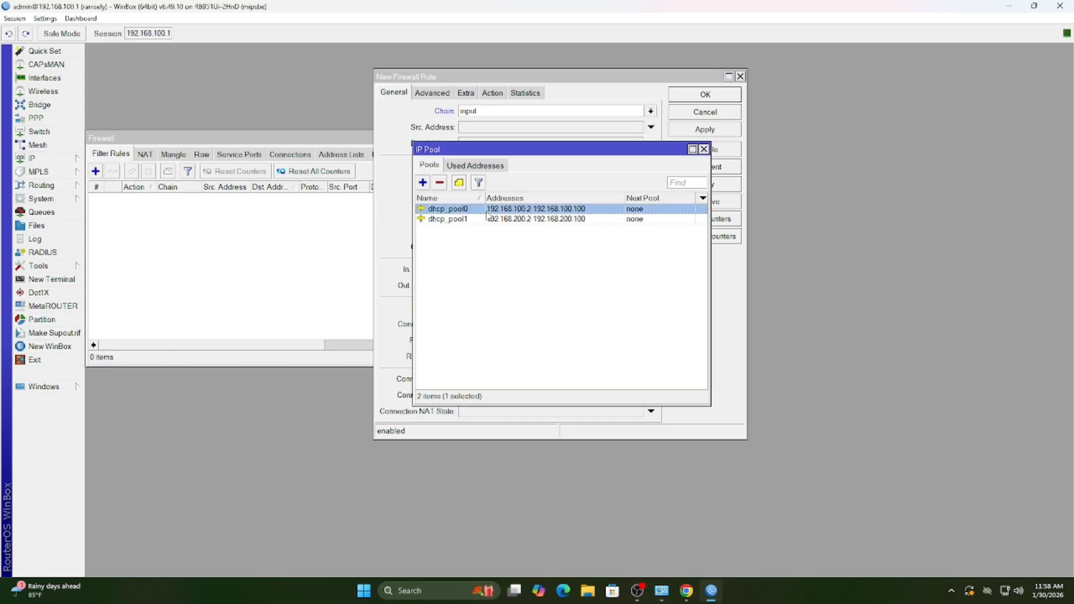
{"action": "left_click_drag", "start_coordinate": [651, 352], "coordinate": [758, 344]}
{"action": "key", "text": "ctrl+c"}
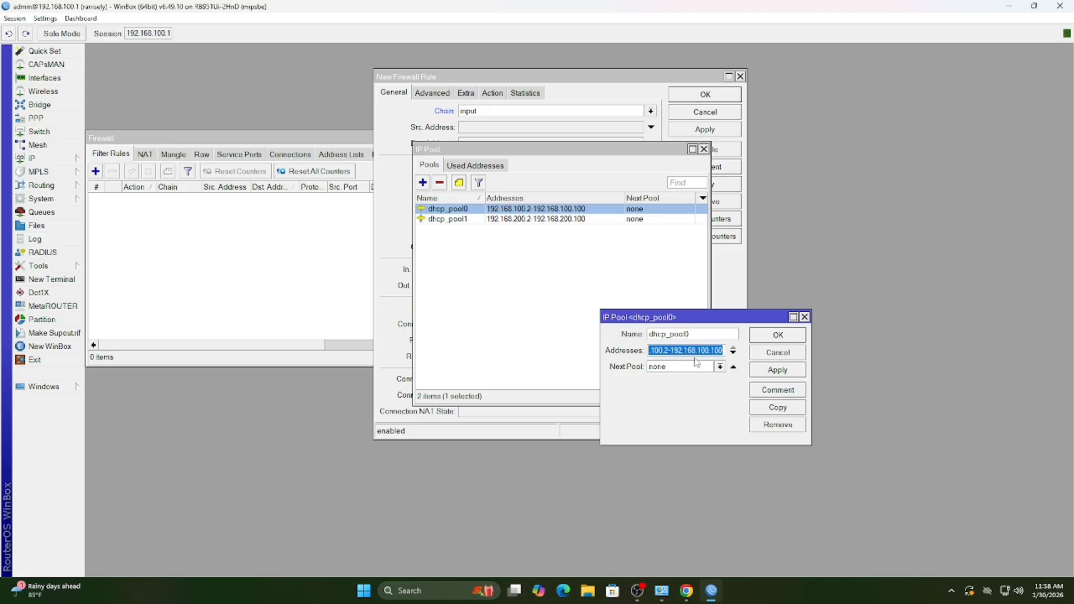
{"action": "left_click", "coordinate": [505, 127]}
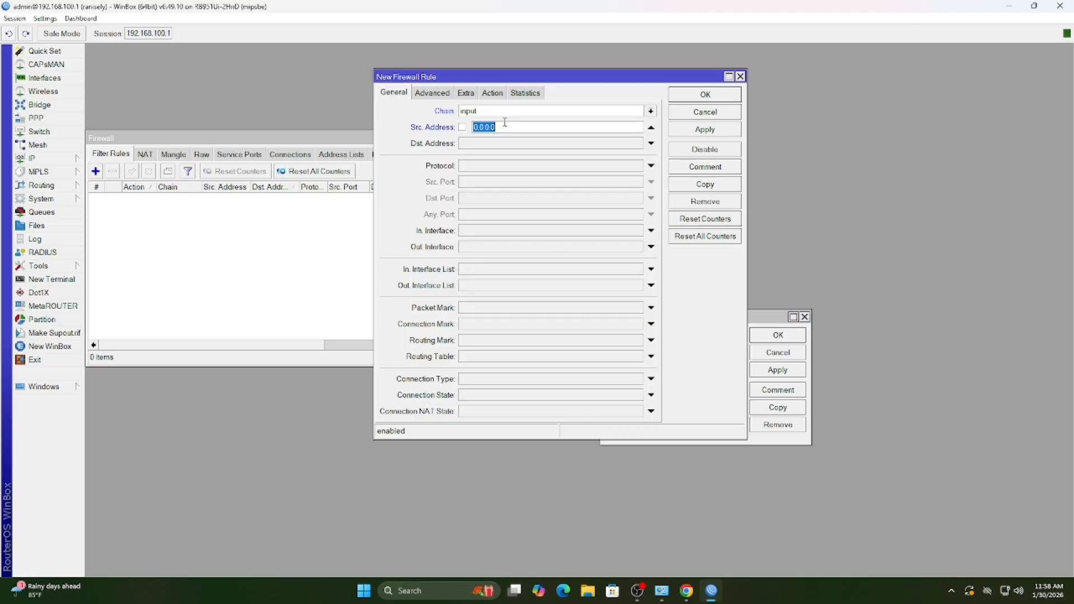
{"action": "key", "text": "ctrl+v"}
Set the filter rule's destination address to 192.168.100.1, protocol to icmp and incoming interface to ether2
{"action": "left_click", "coordinate": [502, 144]}
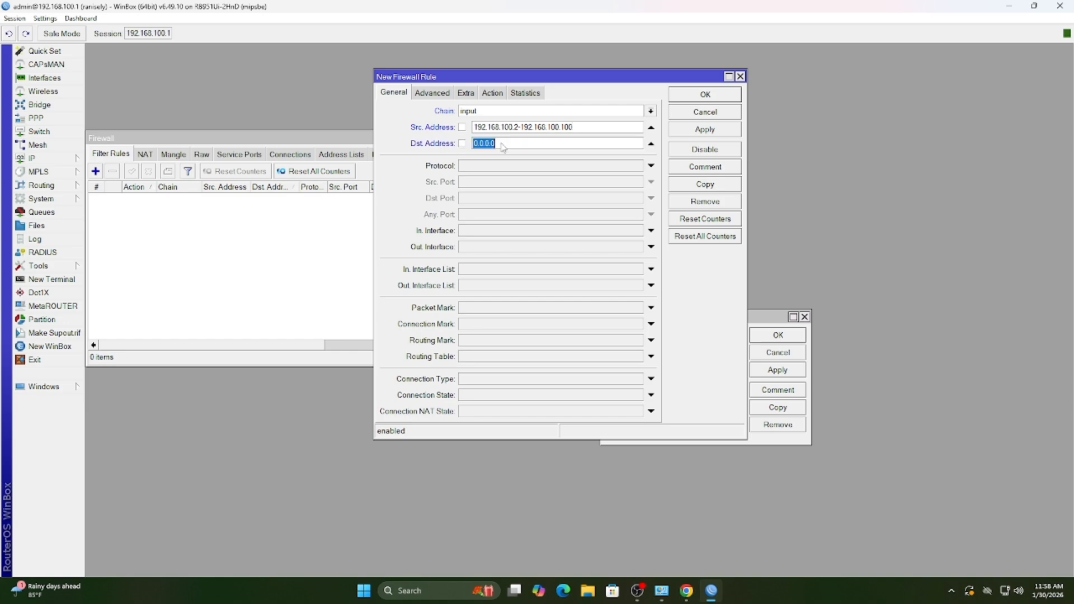
{"action": "key", "text": "ctrl+v"}
{"action": "left_click", "coordinate": [492, 167]}
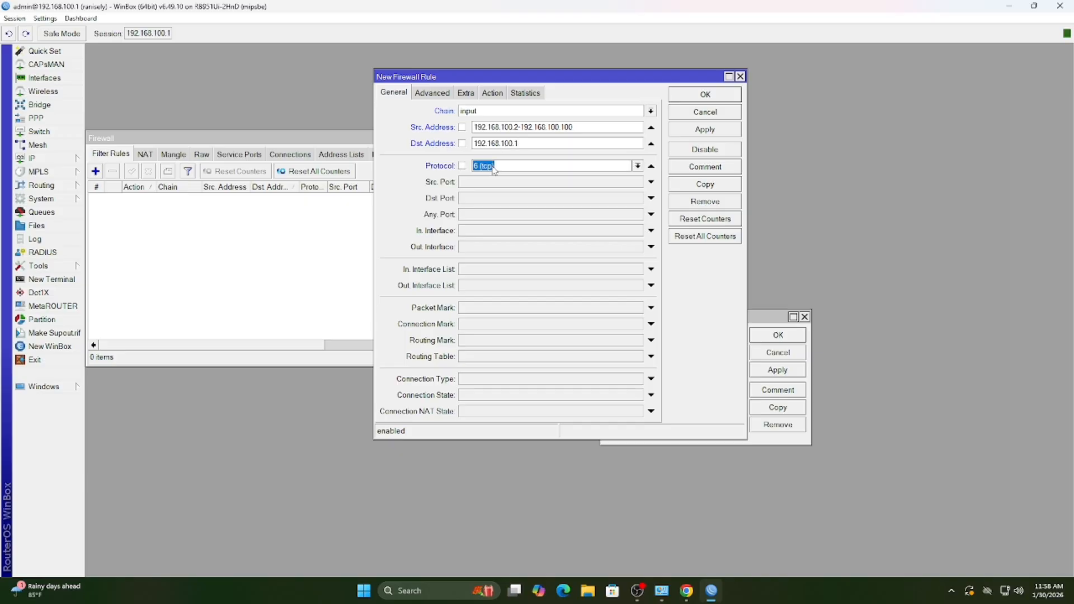
{"action": "left_click", "coordinate": [635, 166]}
{"action": "left_click", "coordinate": [597, 182]}
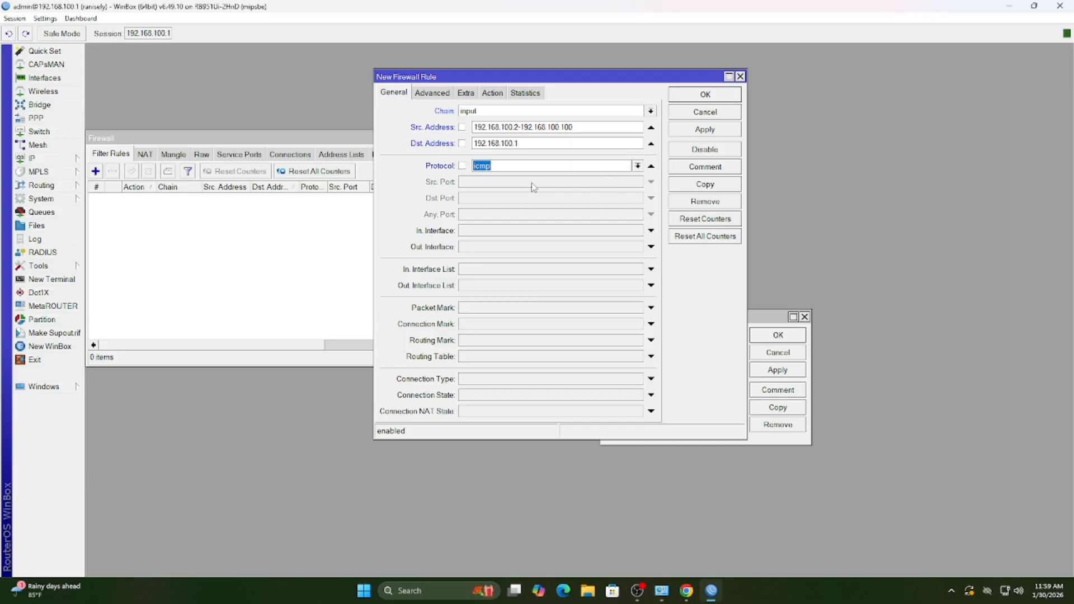
{"action": "left_click", "coordinate": [529, 231]}
{"action": "left_click", "coordinate": [517, 285]}
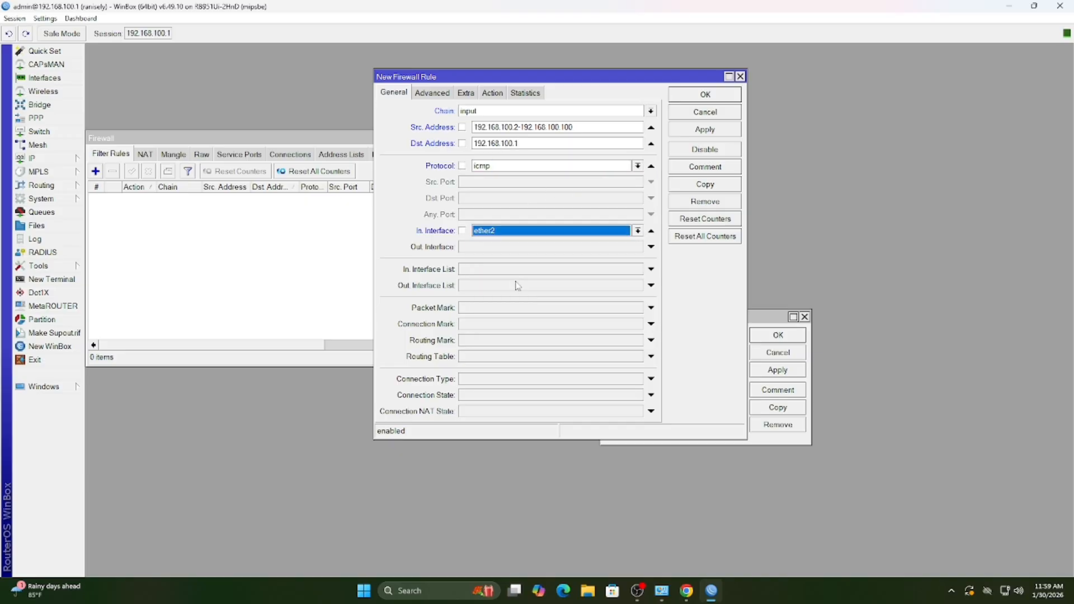
Set the icmp filter rule's action to drop and save the rule
{"action": "left_click", "coordinate": [492, 93]}
{"action": "left_click", "coordinate": [468, 112]}
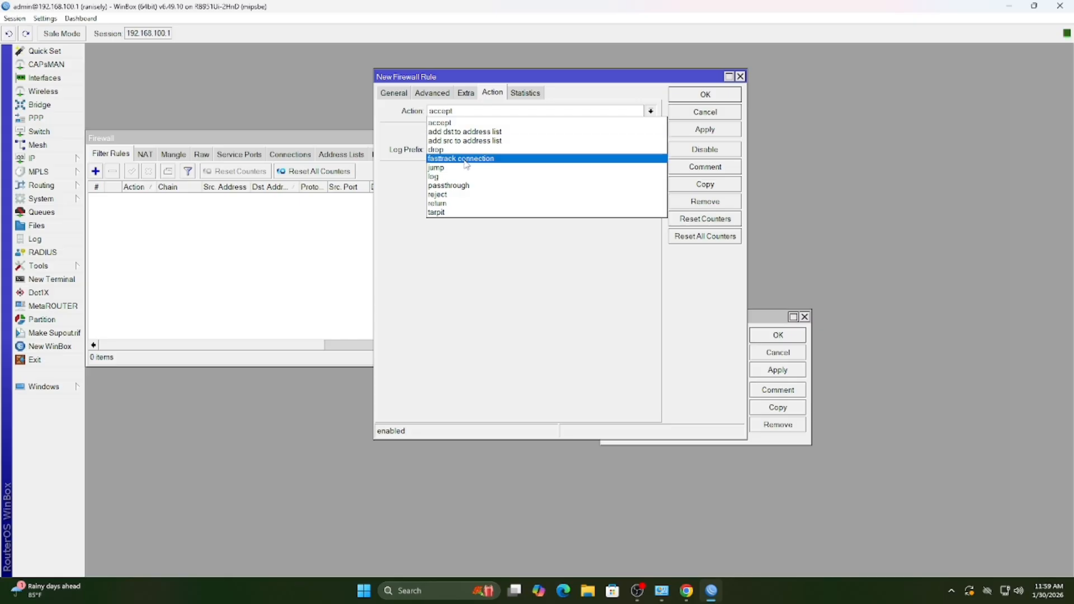
{"action": "left_click", "coordinate": [465, 150]}
{"action": "left_click", "coordinate": [705, 129]}
{"action": "left_click", "coordinate": [705, 94]}
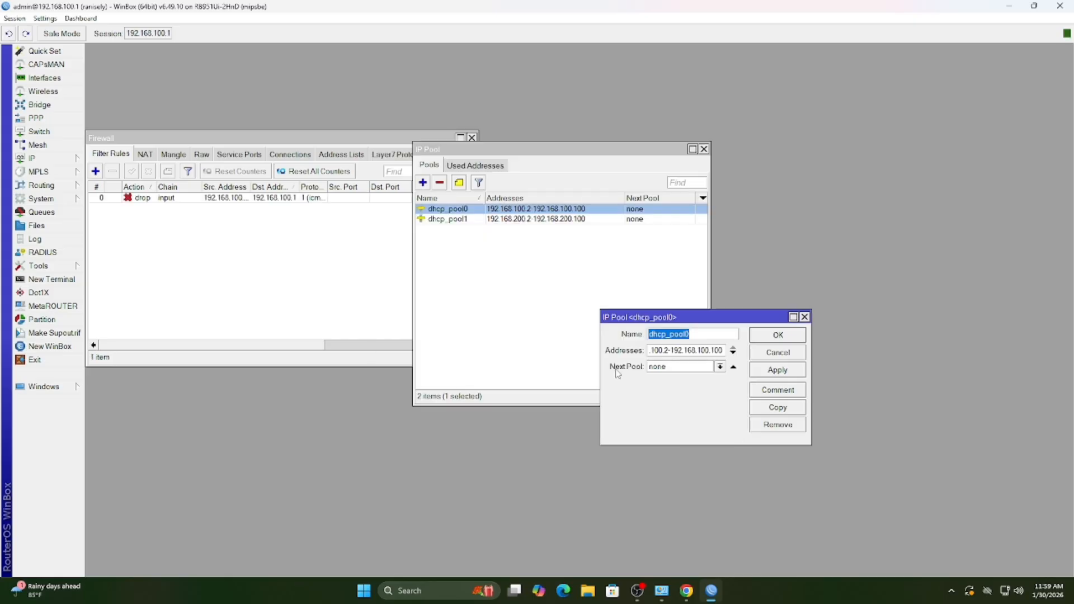
Open Command Prompt and ping 192.168.100.1 to test the drop rule
{"action": "left_click", "coordinate": [454, 590]}
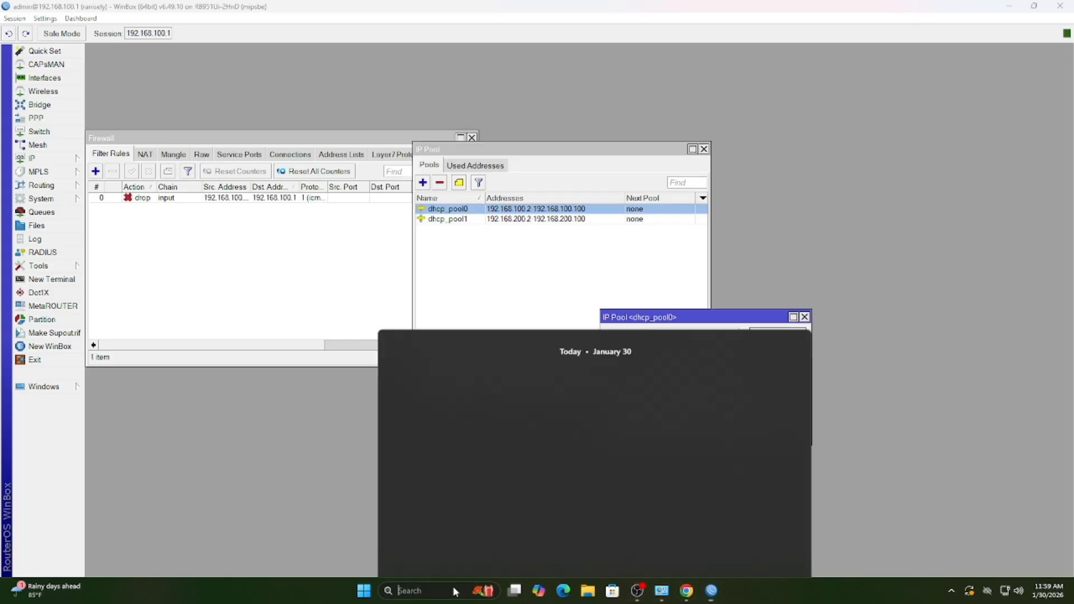
{"action": "left_click", "coordinate": [472, 210]}
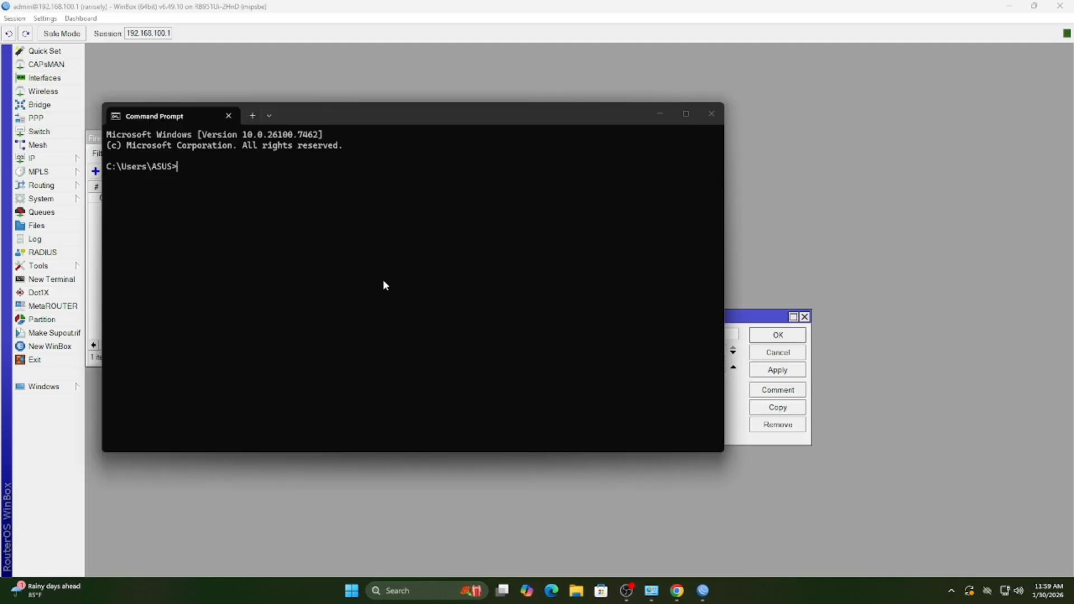
{"action": "type", "text": "ping 192.168.100.1"}
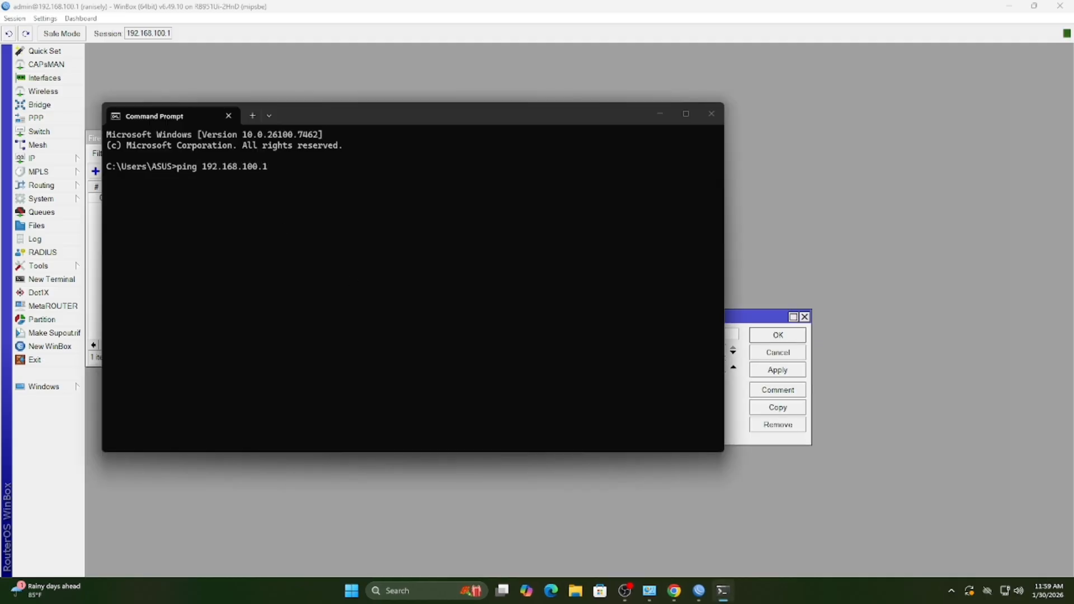
{"action": "key", "text": "Return"}
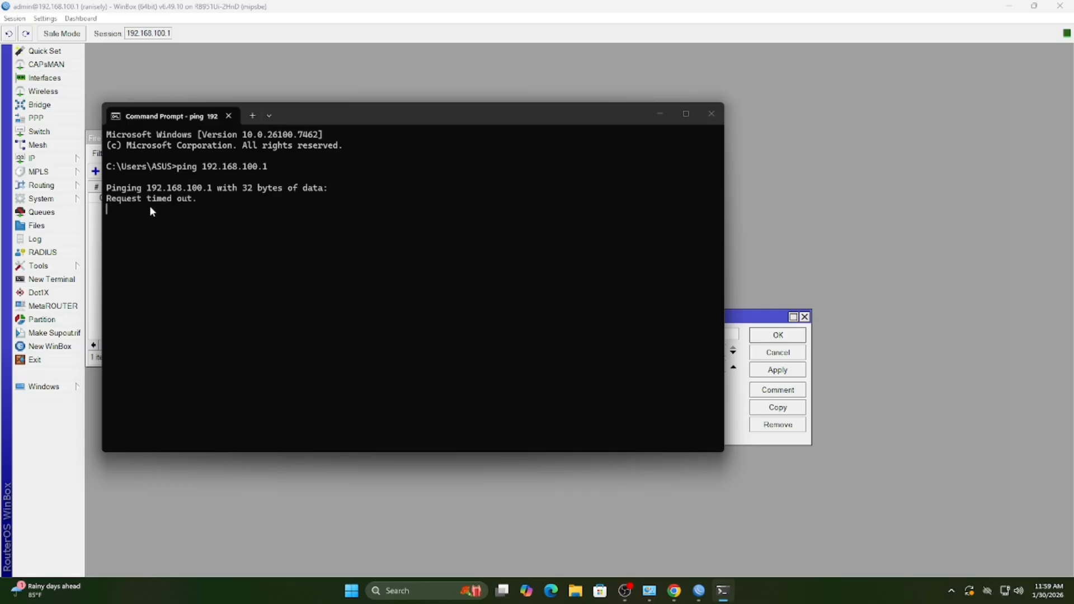
Disable the drop rule in the WinBox firewall filter rules
{"action": "left_click", "coordinate": [530, 565]}
{"action": "left_click", "coordinate": [167, 198]}
{"action": "left_click", "coordinate": [147, 172]}
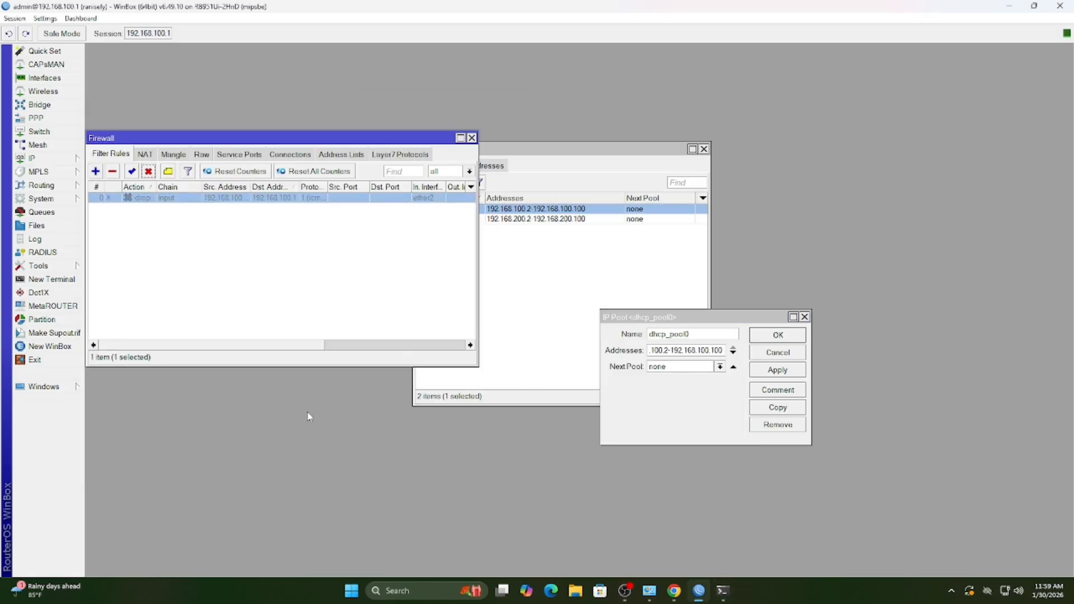
Return to Command Prompt and repeat the ping to 192.168.100.1 with the drop rule disabled
{"action": "left_click", "coordinate": [722, 591]}
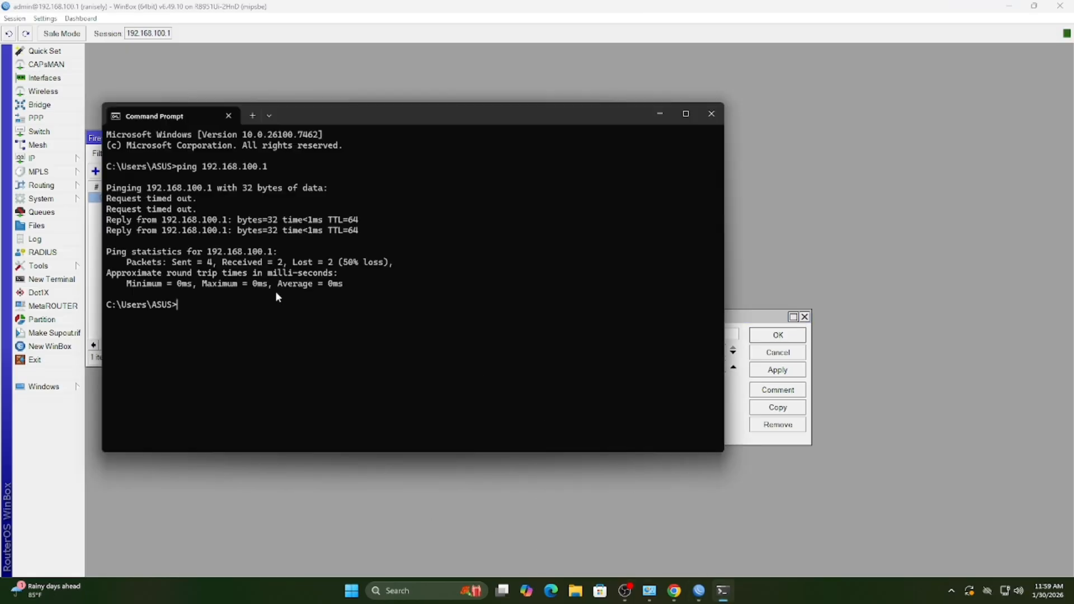
{"action": "key", "text": "Up"}
{"action": "key", "text": "Return"}
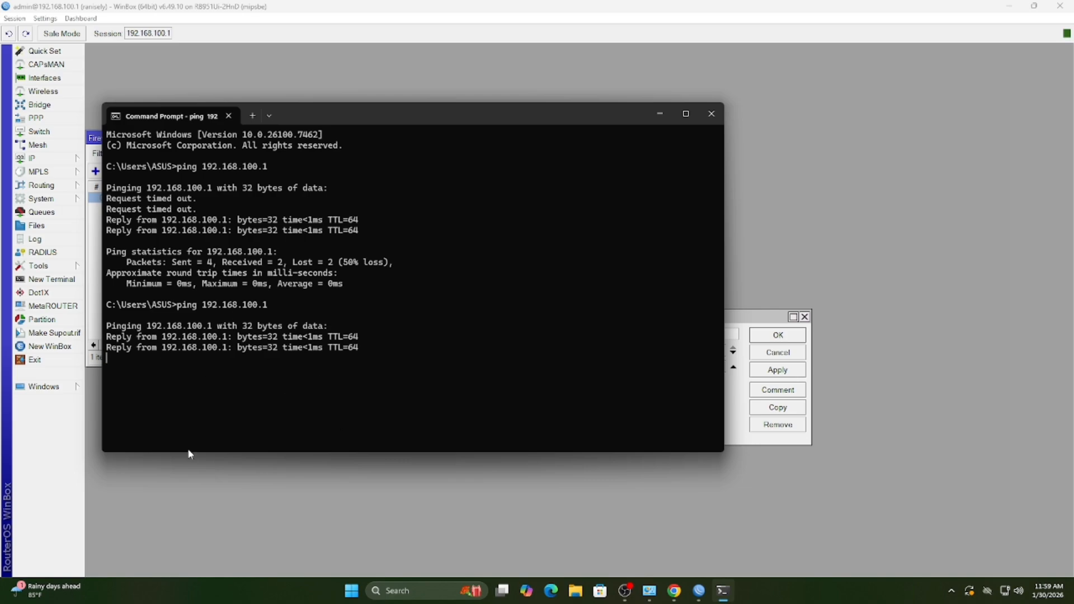
Return to WinBox and start a second filter rule with chain input and incoming interface ether2
{"action": "left_click", "coordinate": [698, 590]}
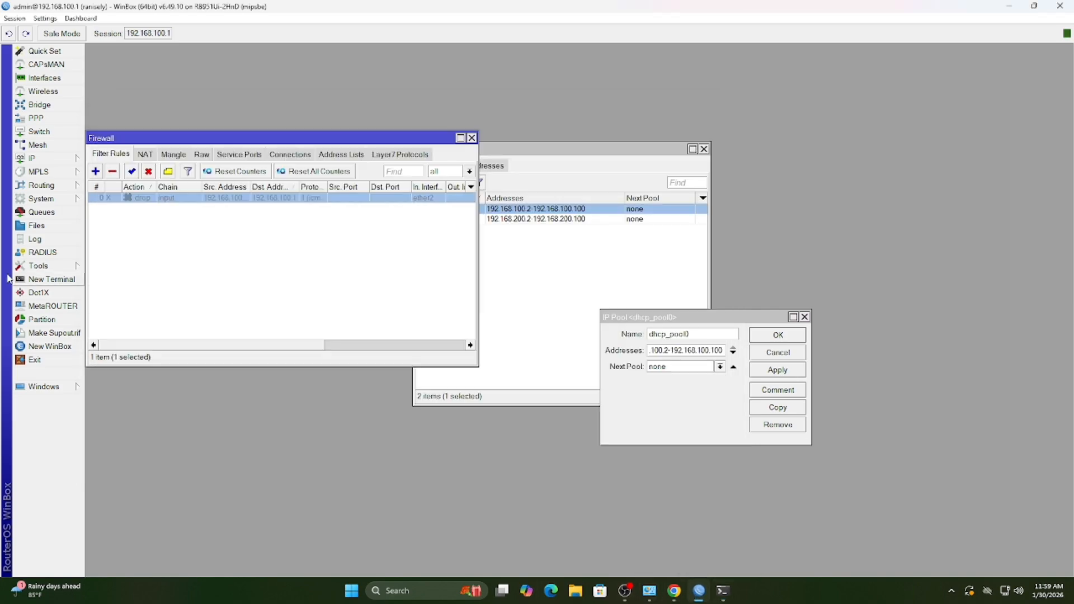
{"action": "left_click", "coordinate": [96, 171]}
{"action": "left_click", "coordinate": [382, 94]}
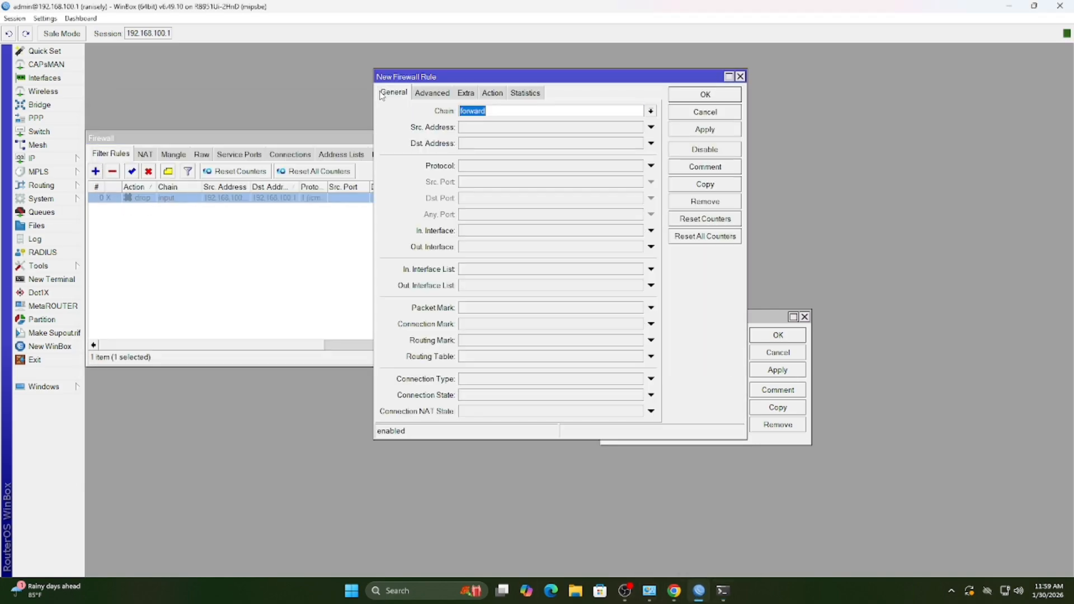
{"action": "left_click", "coordinate": [508, 111]}
{"action": "left_click", "coordinate": [650, 111]}
{"action": "left_click", "coordinate": [603, 131]}
{"action": "left_click", "coordinate": [508, 231]}
{"action": "left_click", "coordinate": [507, 231]}
{"action": "left_click", "coordinate": [495, 288]}
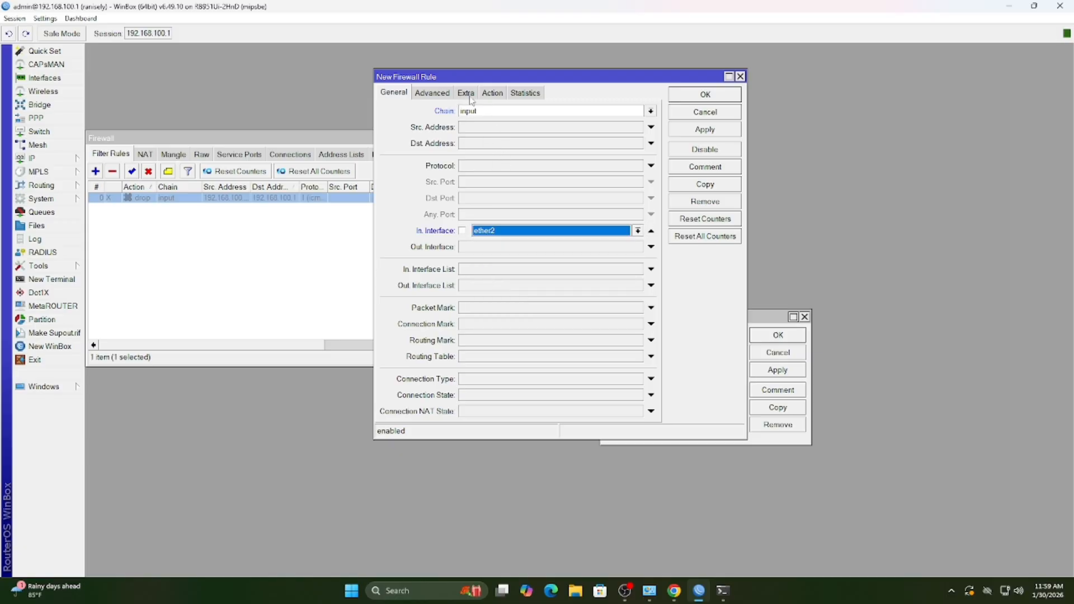
Set the second rule's action to log, enable logging with the router's identity name as log prefix, and save it
{"action": "left_click", "coordinate": [499, 94]}
{"action": "left_click", "coordinate": [471, 110]}
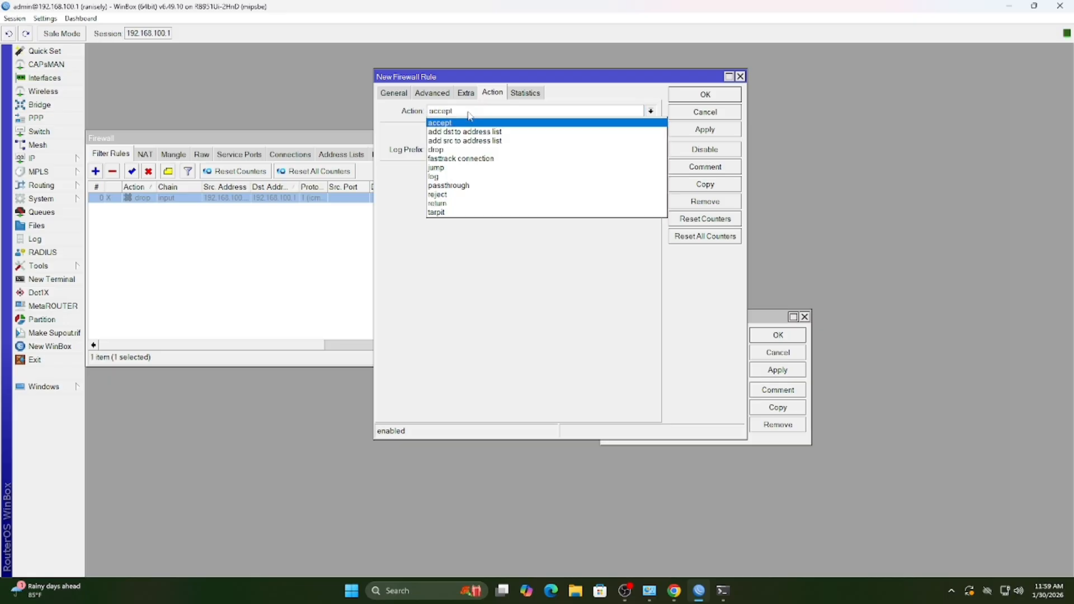
{"action": "left_click", "coordinate": [453, 177]}
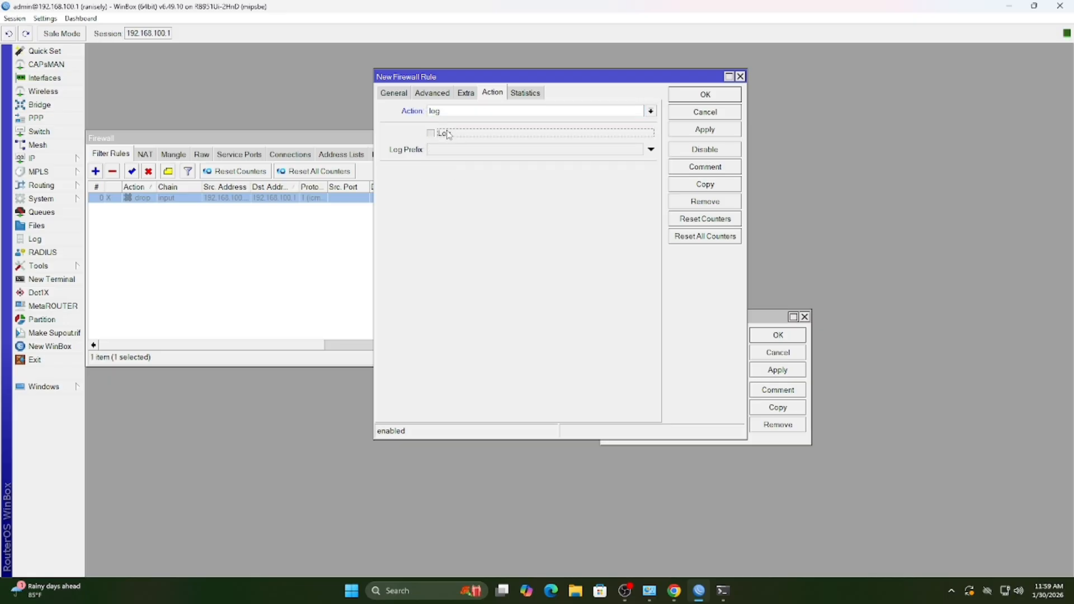
{"action": "left_click", "coordinate": [455, 154]}
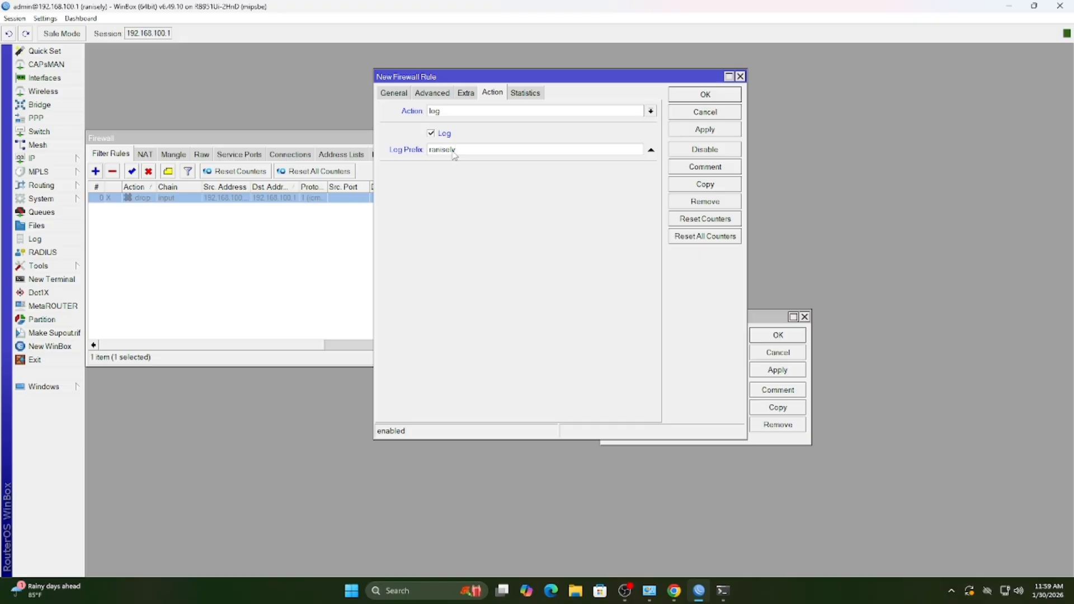
{"action": "left_click", "coordinate": [705, 129]}
{"action": "left_click", "coordinate": [704, 94]}
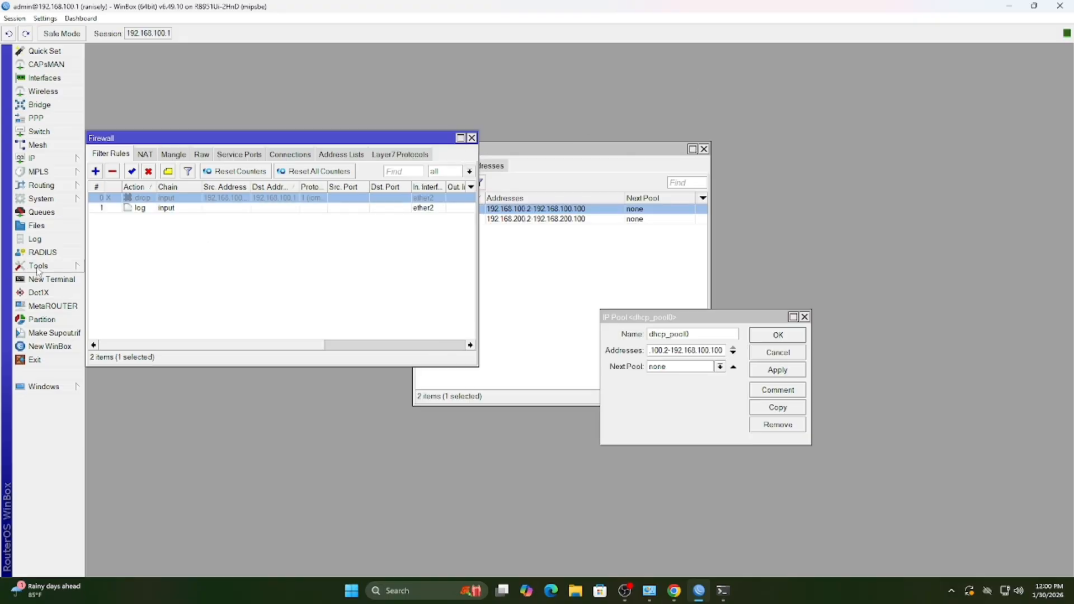
Review the router's log entries for the firewall traffic, and disable the log filter rule
{"action": "left_click", "coordinate": [35, 239]}
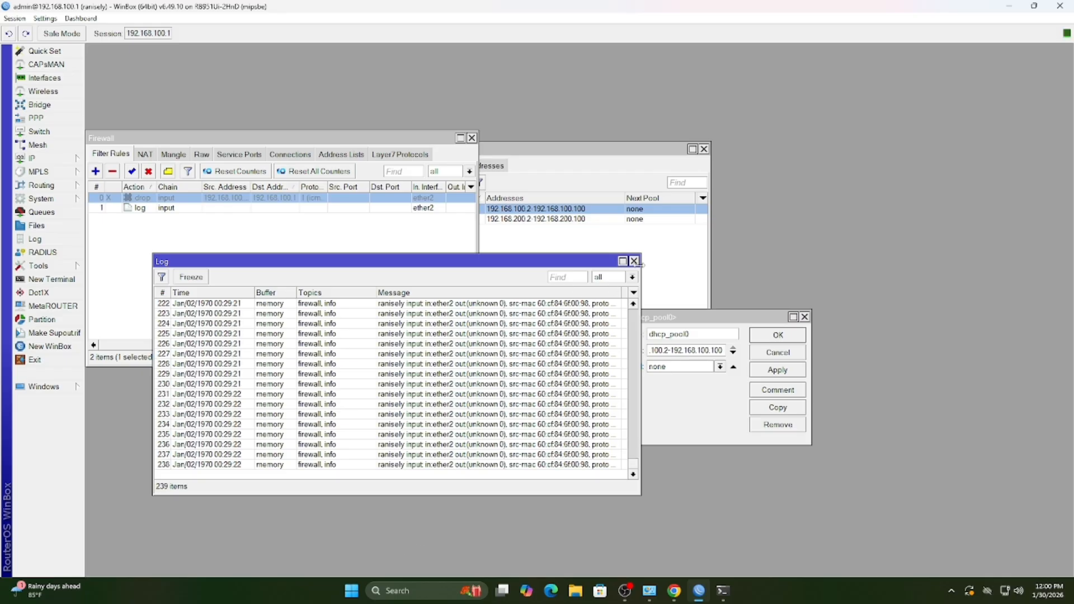
{"action": "left_click", "coordinate": [633, 261]}
{"action": "left_click", "coordinate": [140, 208]}
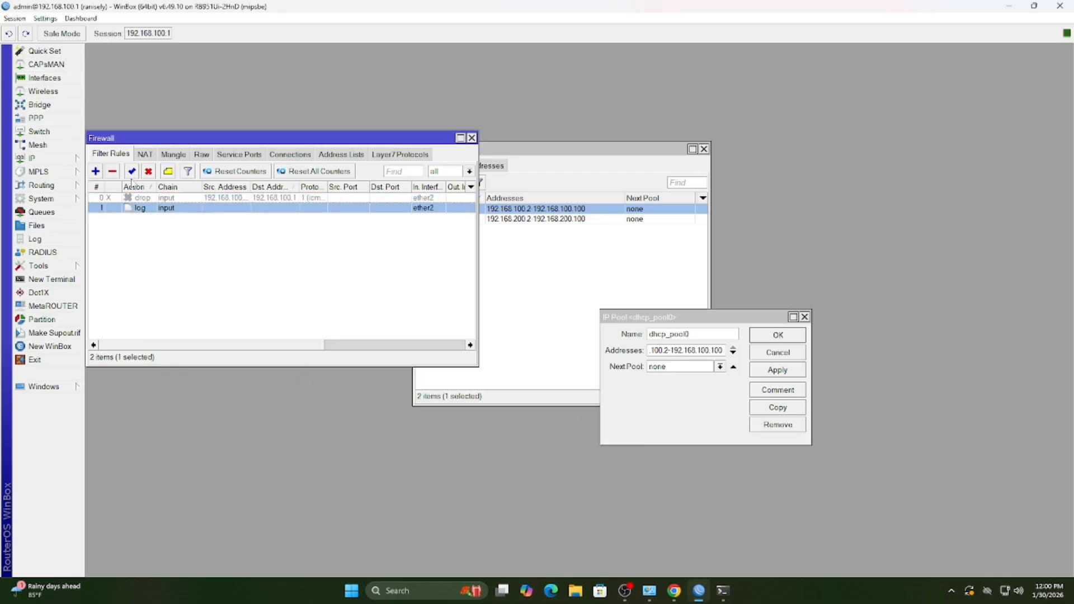
{"action": "left_click", "coordinate": [148, 171]}
Start a new filter rule with chain forward, protocol 6 (tcp), destination port 80-443 and incoming interface ether2
{"action": "left_click", "coordinate": [96, 171]}
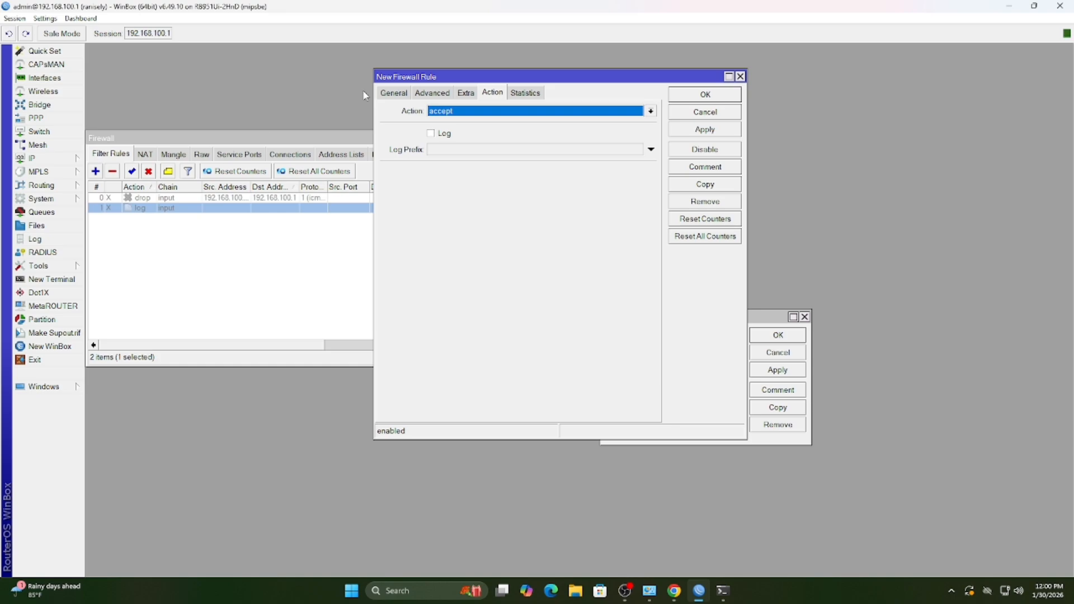
{"action": "left_click", "coordinate": [393, 93]}
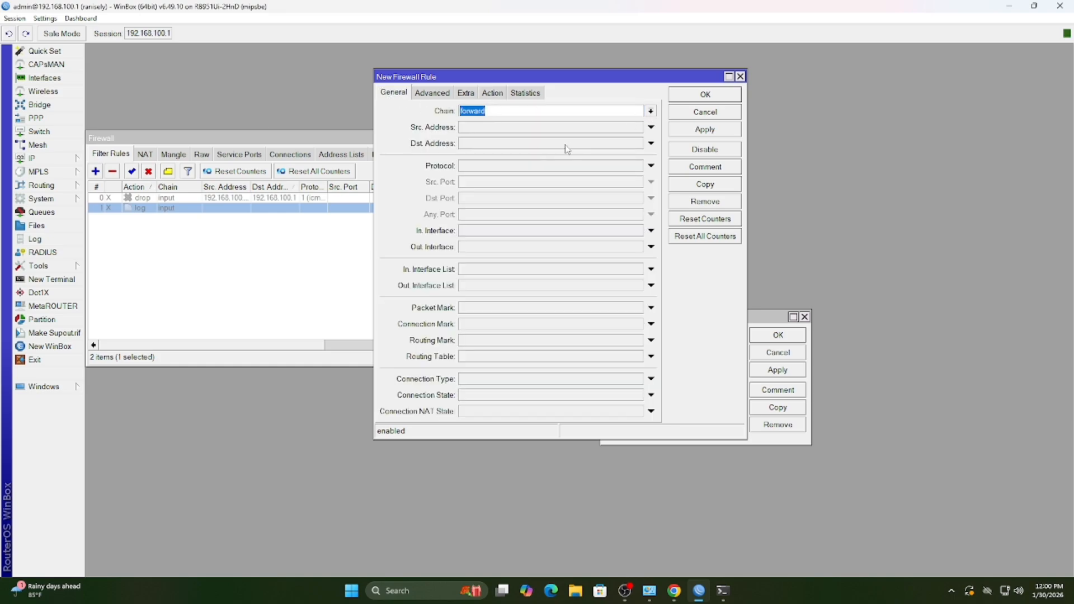
{"action": "left_click", "coordinate": [494, 164]}
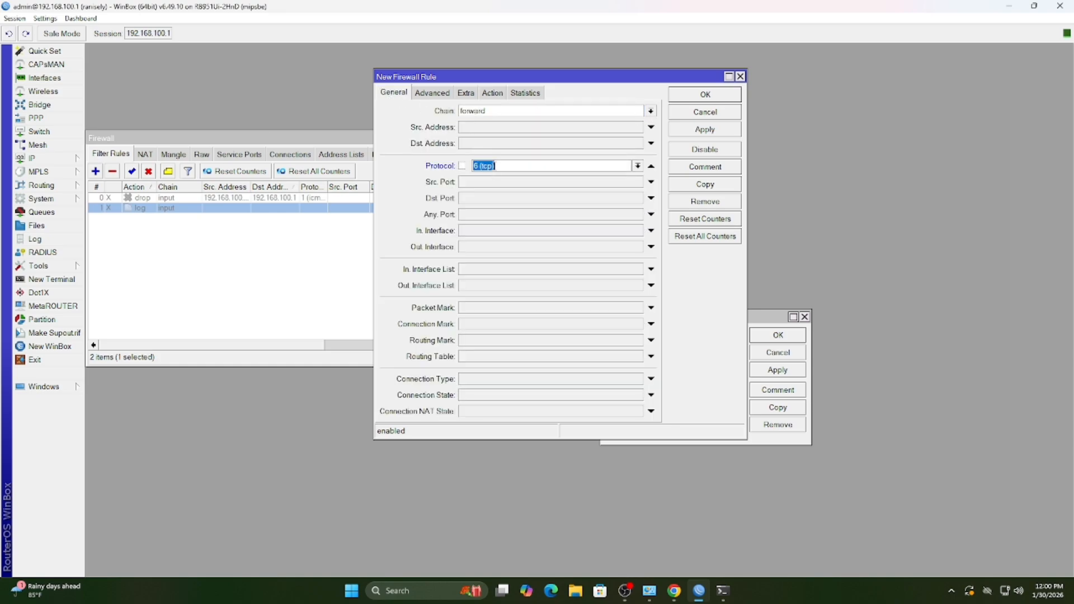
{"action": "left_click", "coordinate": [479, 199]}
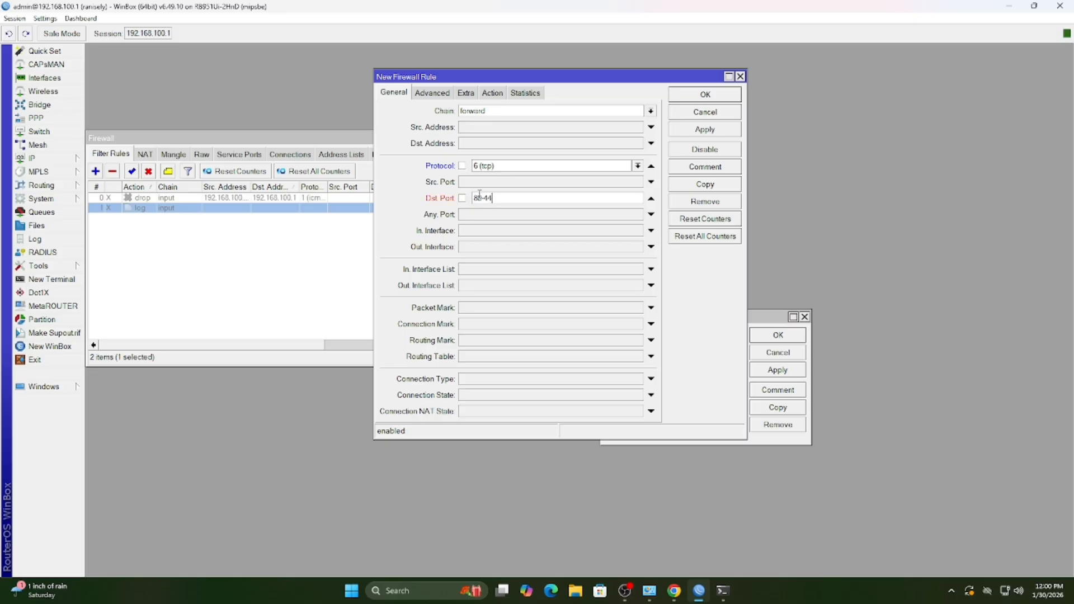
{"action": "left_click", "coordinate": [476, 233]}
{"action": "left_click", "coordinate": [495, 232]}
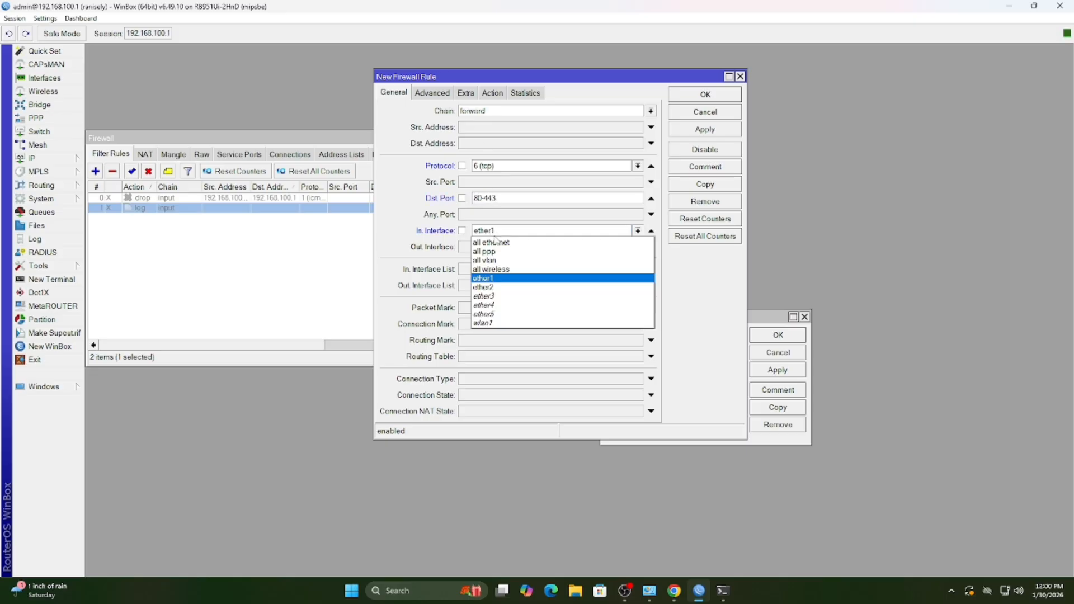
{"action": "left_click", "coordinate": [491, 287]}
Set the forward rule's action to drop, negate its destination port match and save the rule
{"action": "left_click", "coordinate": [491, 94]}
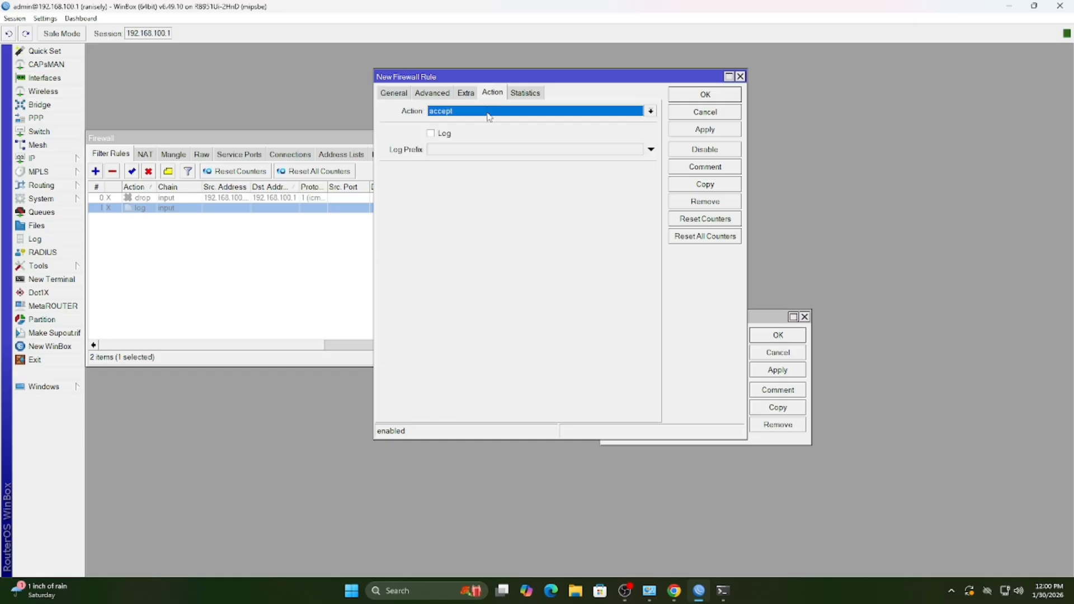
{"action": "left_click", "coordinate": [490, 116]}
{"action": "left_click", "coordinate": [448, 151]}
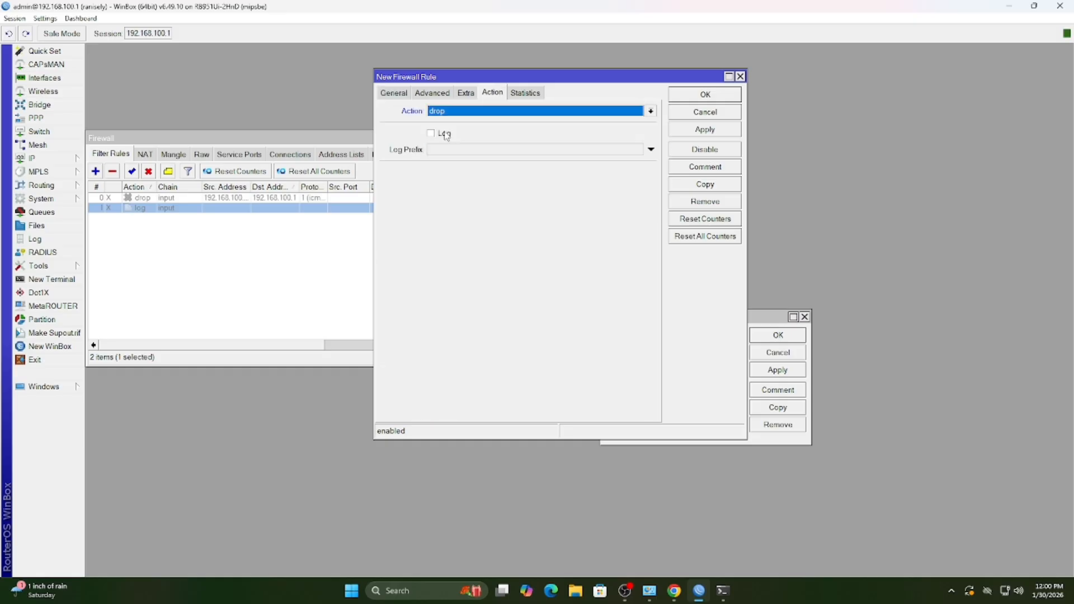
{"action": "left_click", "coordinate": [399, 93]}
{"action": "left_click", "coordinate": [462, 198]}
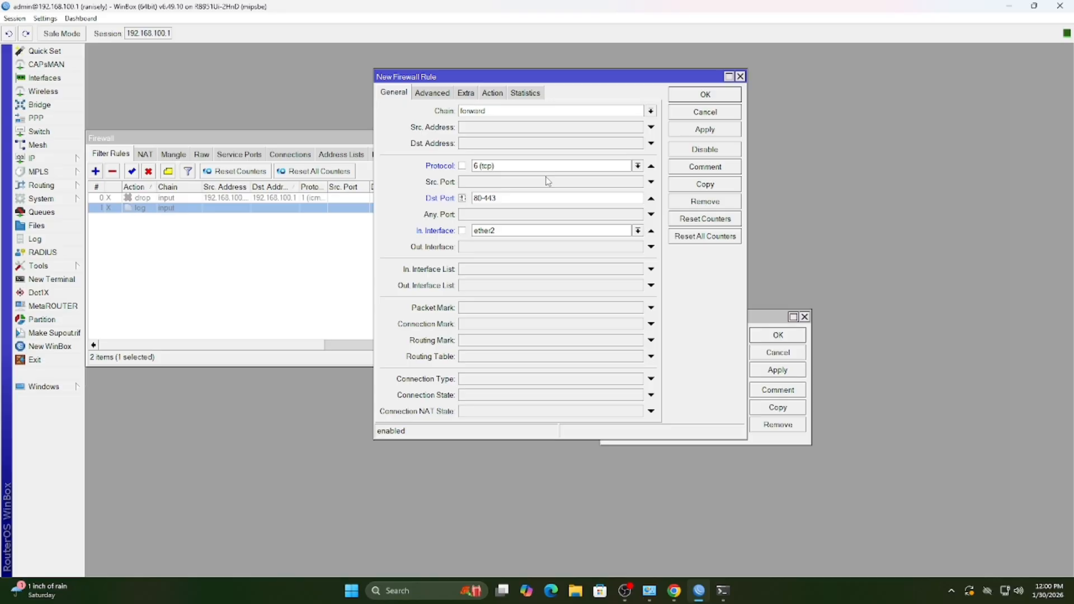
{"action": "left_click", "coordinate": [695, 128]}
{"action": "left_click", "coordinate": [703, 95]}
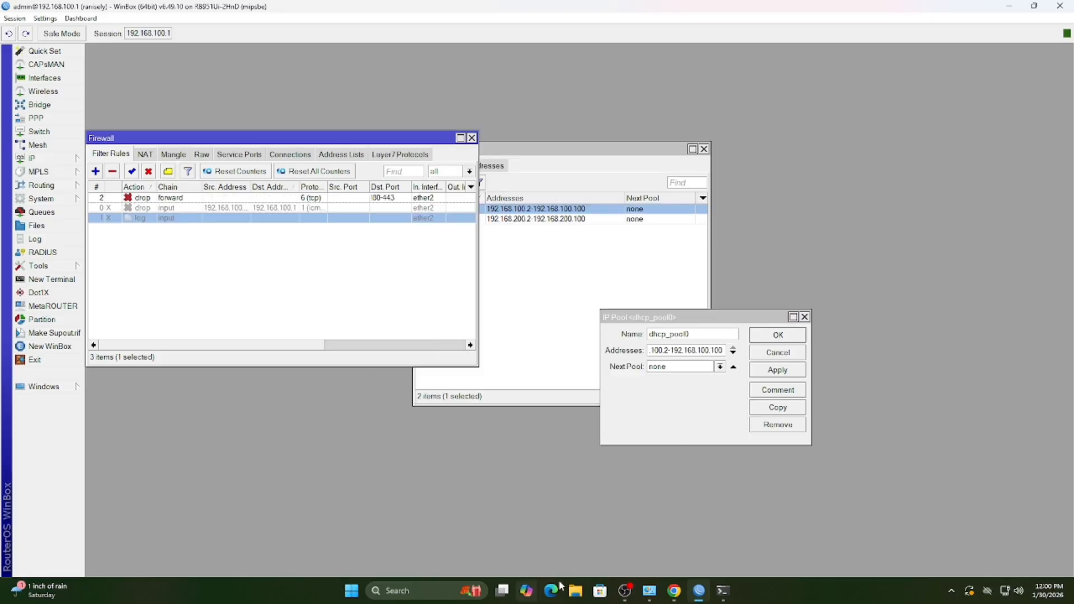
Switch to Chrome and test web access by searching for youtube and opening the YouTube site
{"action": "left_click", "coordinate": [670, 557]}
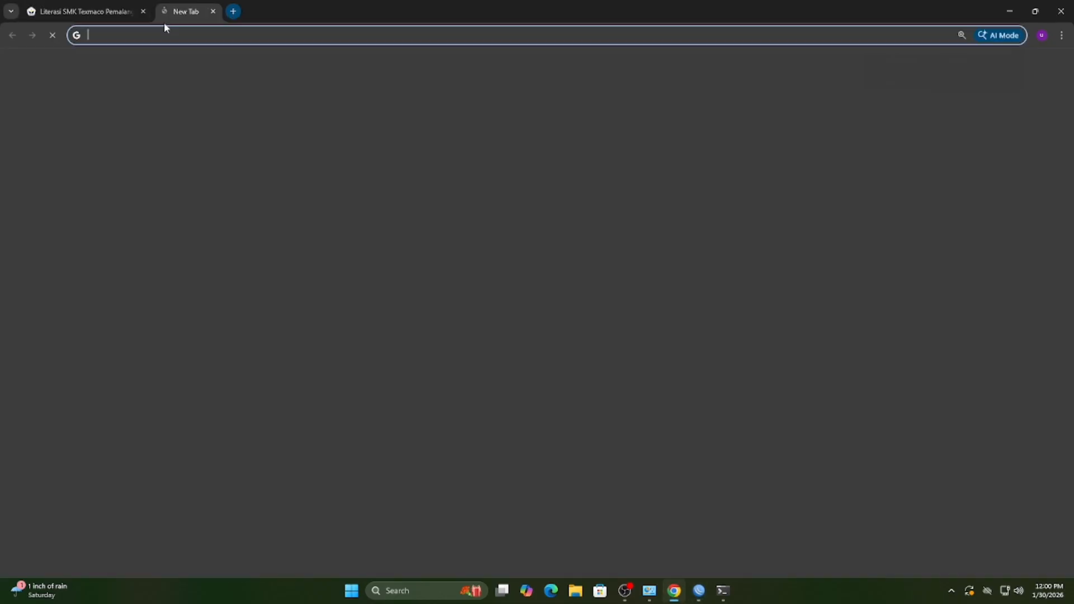
{"action": "left_click", "coordinate": [163, 11]}
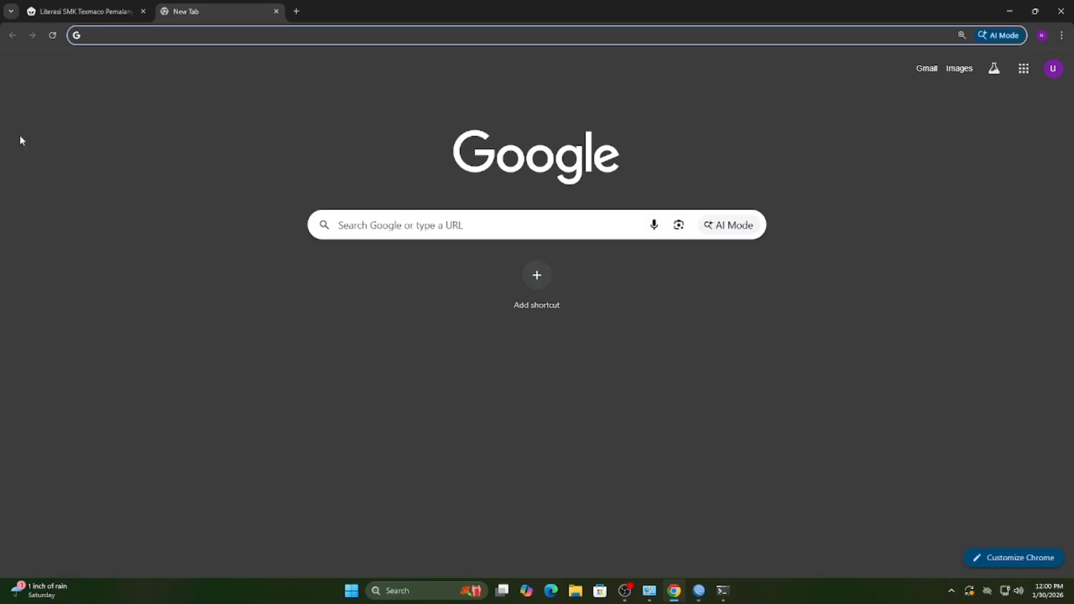
{"action": "type", "text": "you"}
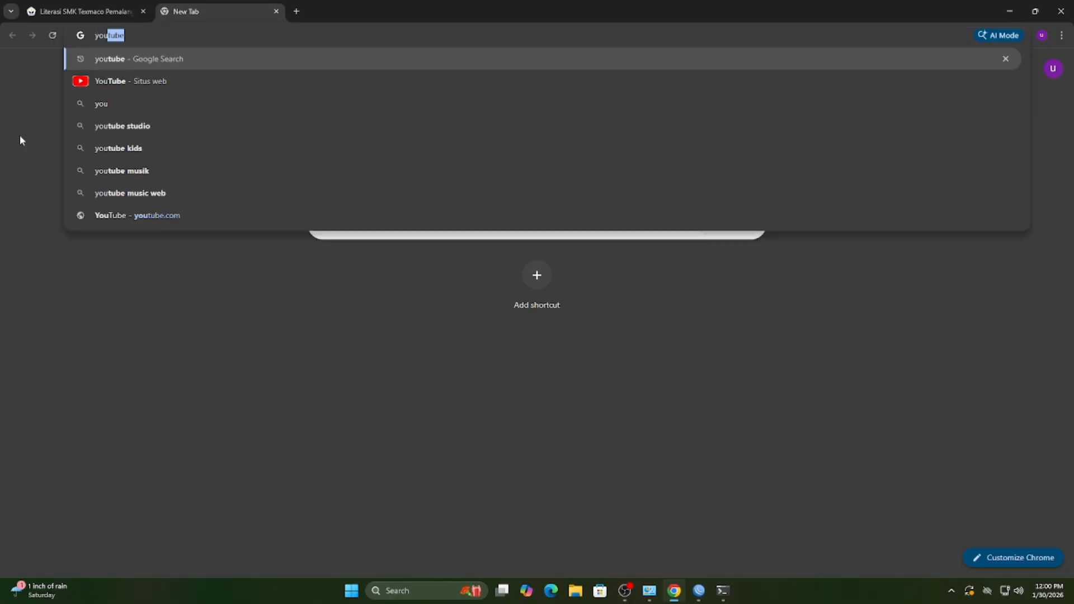
{"action": "type", "text": "tube"}
{"action": "key", "text": "Return"}
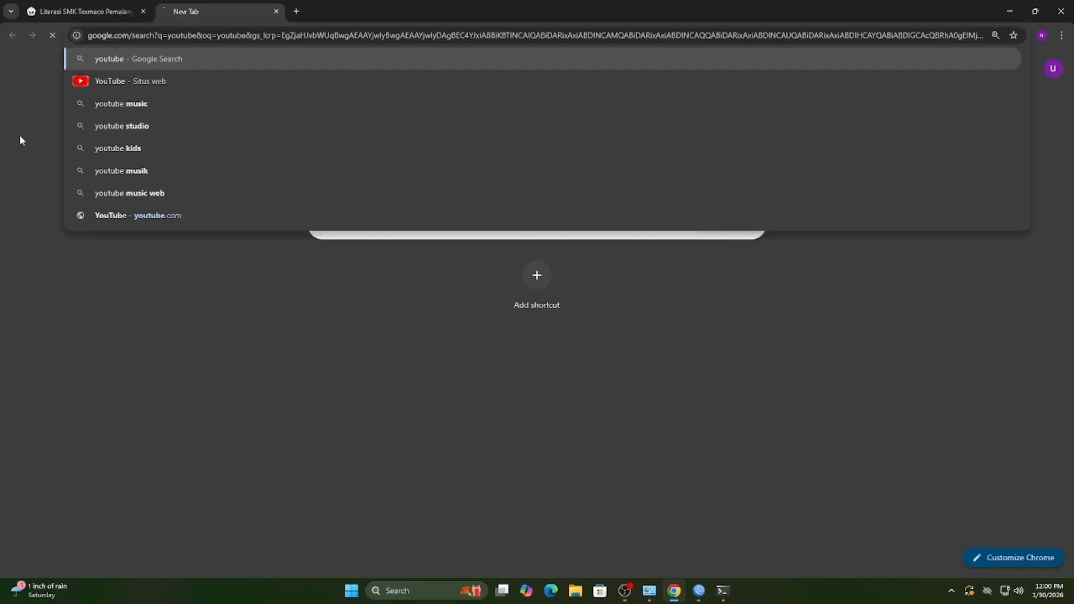
{"action": "left_click", "coordinate": [147, 173]}
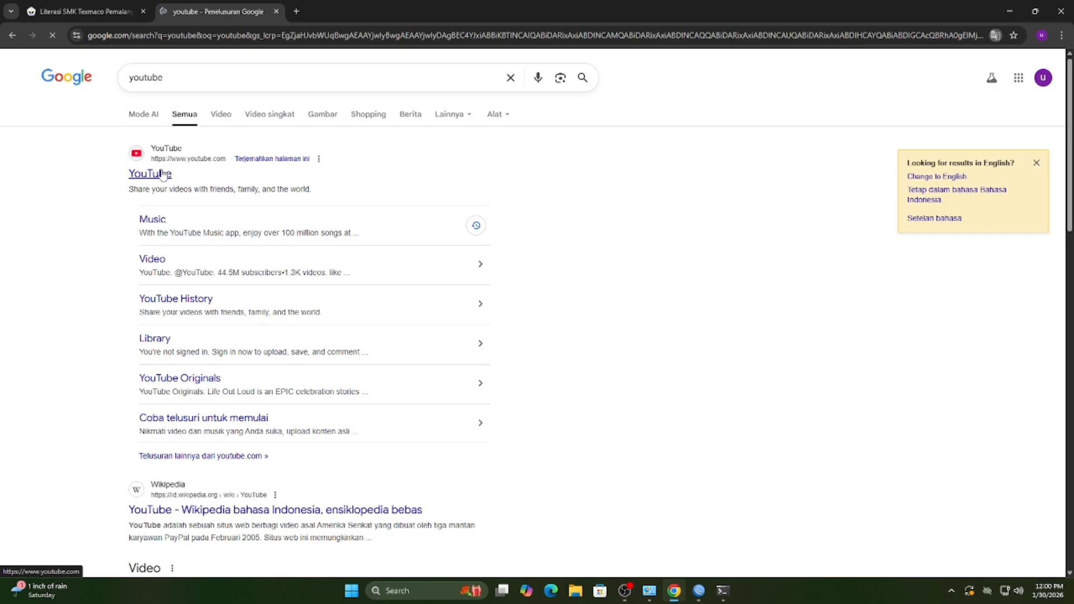
Return to WinBox, disable the forward drop rule and add an interface graphing rule for all interfaces with storing on disk
{"action": "left_click", "coordinate": [698, 591]}
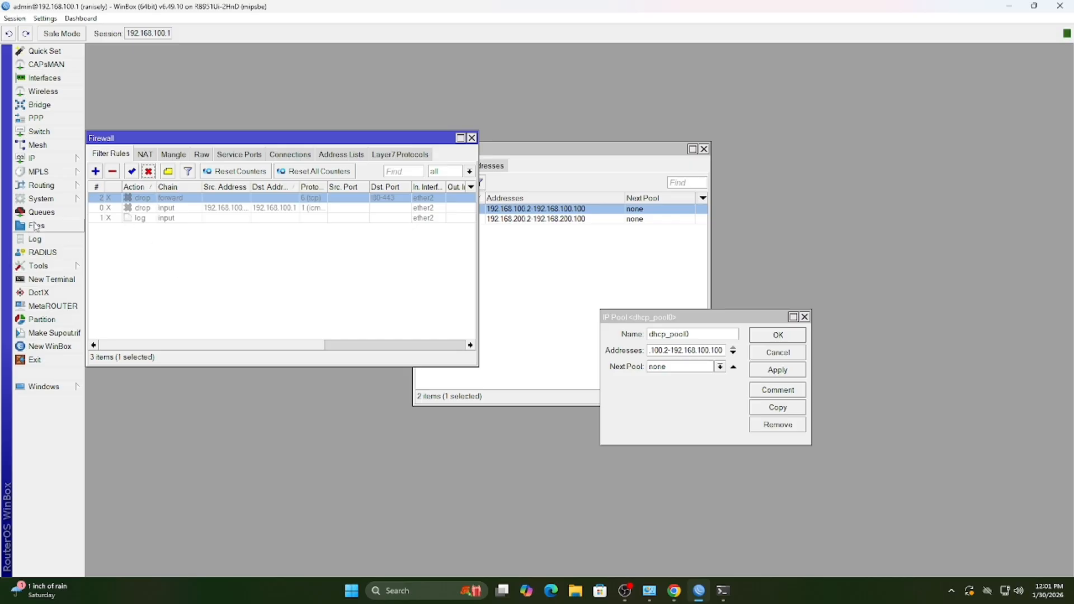
{"action": "left_click", "coordinate": [42, 271]}
{"action": "left_click", "coordinate": [108, 321]}
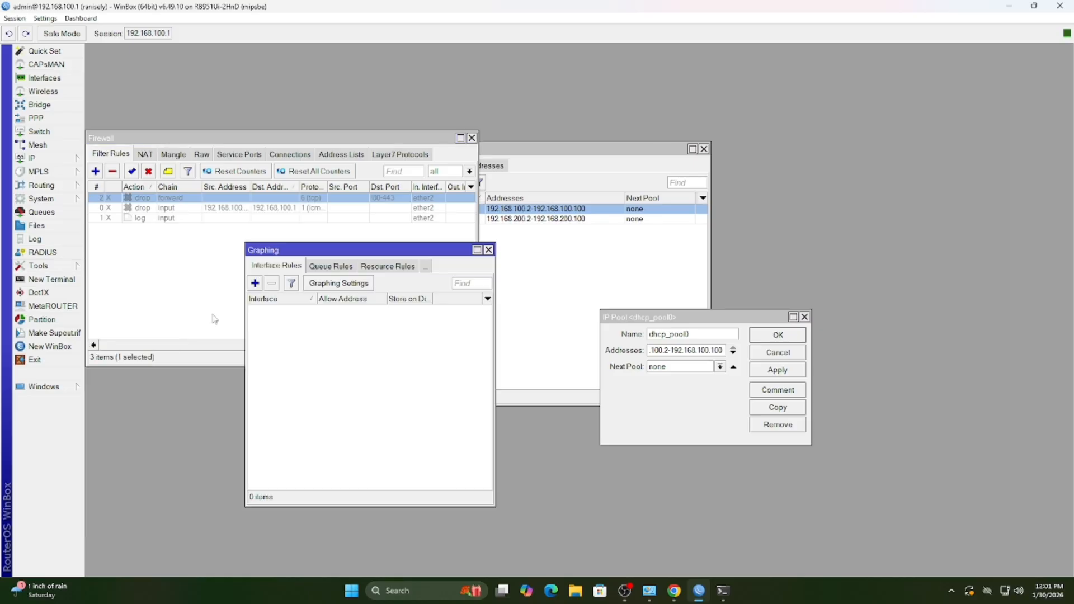
{"action": "left_click", "coordinate": [254, 284]}
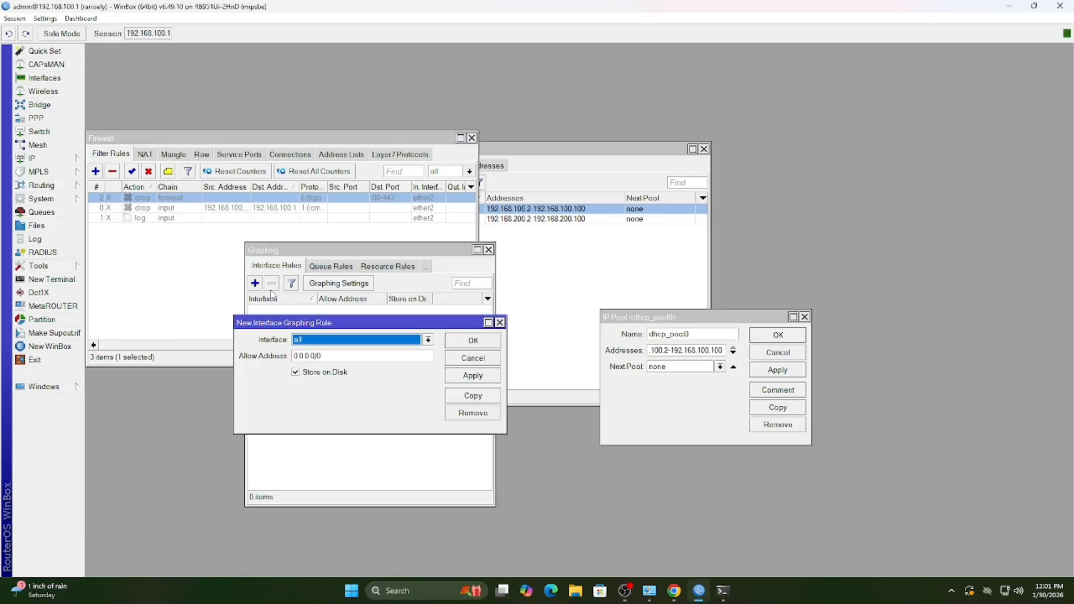
{"action": "left_click", "coordinate": [475, 377]}
{"action": "left_click", "coordinate": [477, 343]}
Switch to Chrome, load 192.168.100.1/graphs/ in a new tab and view the ether2 interface's traffic graphs
{"action": "left_click", "coordinate": [674, 590]}
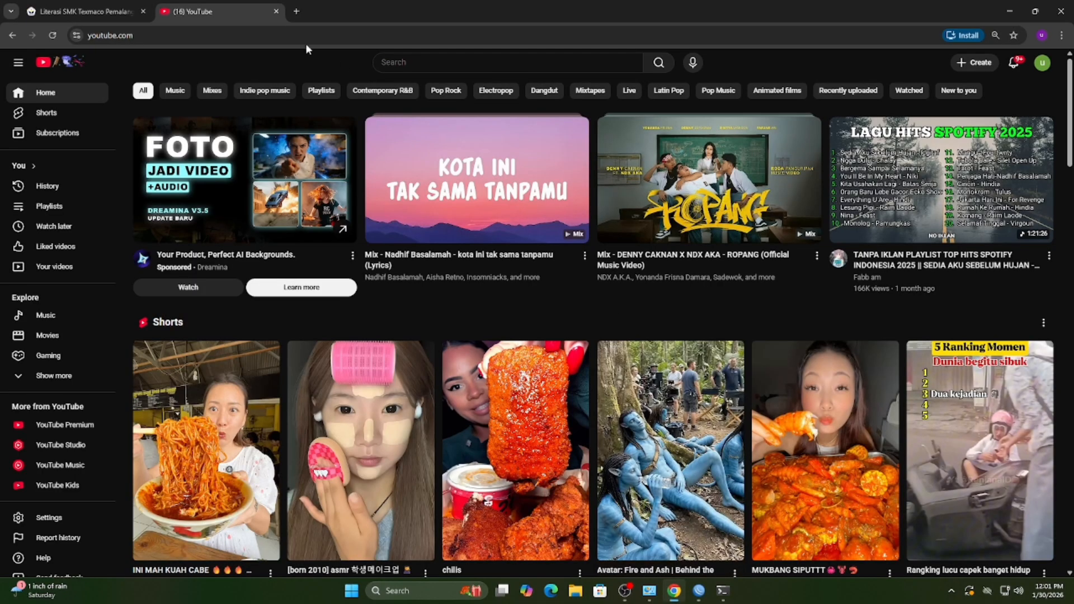
{"action": "key", "text": "ctrl+t"}
{"action": "type", "text": "192.2"}
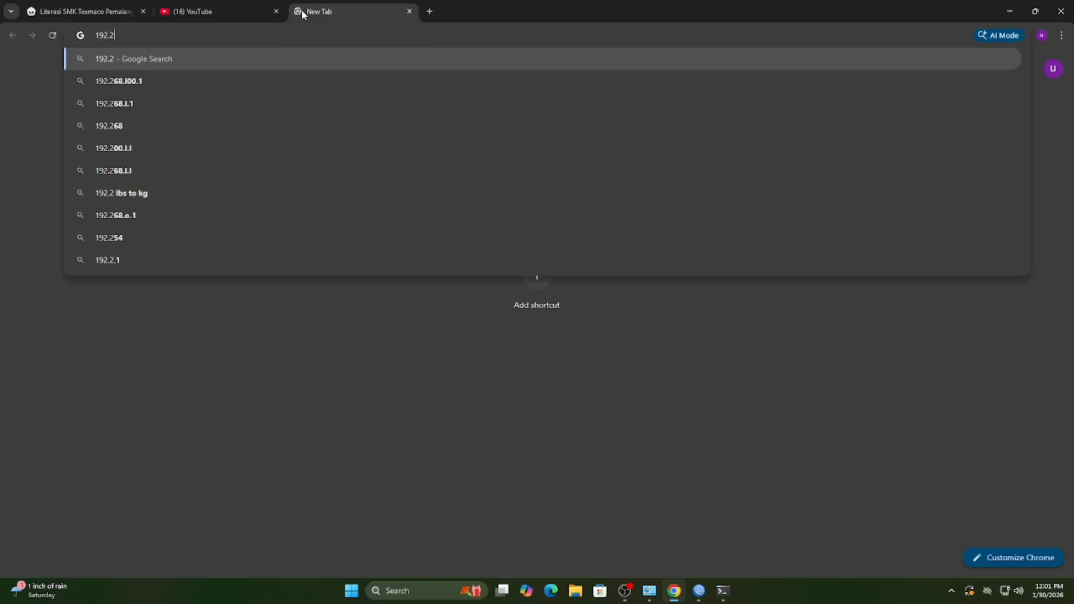
{"action": "key", "text": "BackSpace"}
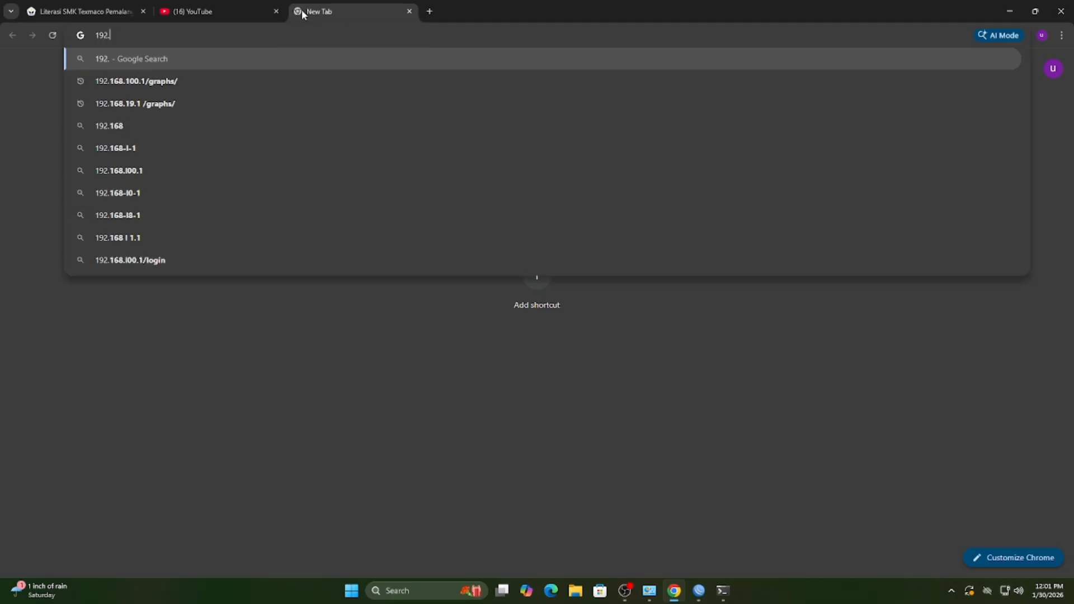
{"action": "type", "text": "168.100"}
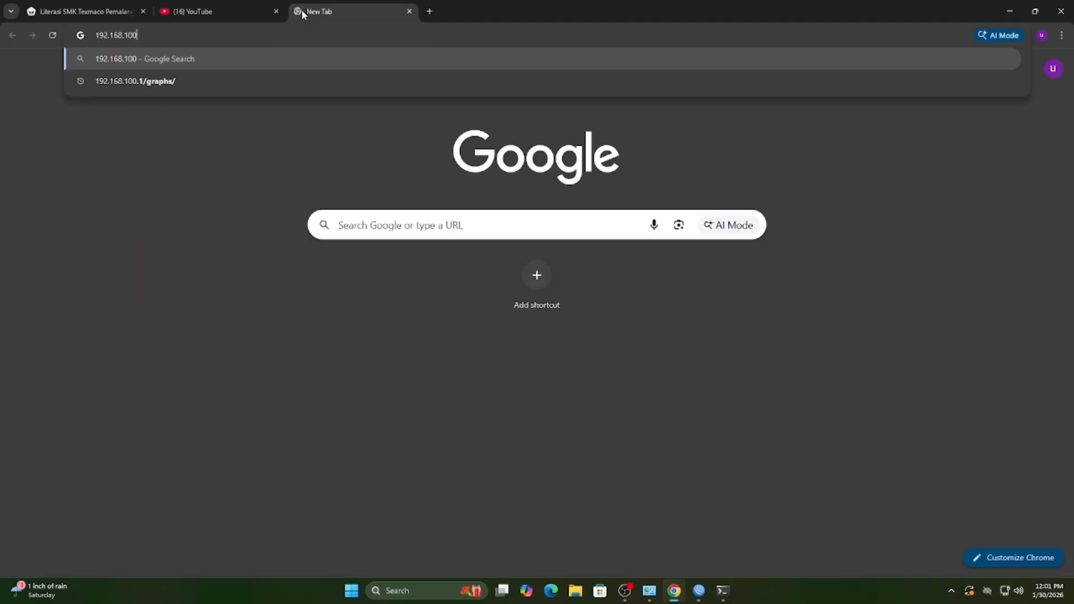
{"action": "type", "text": ".1/g"}
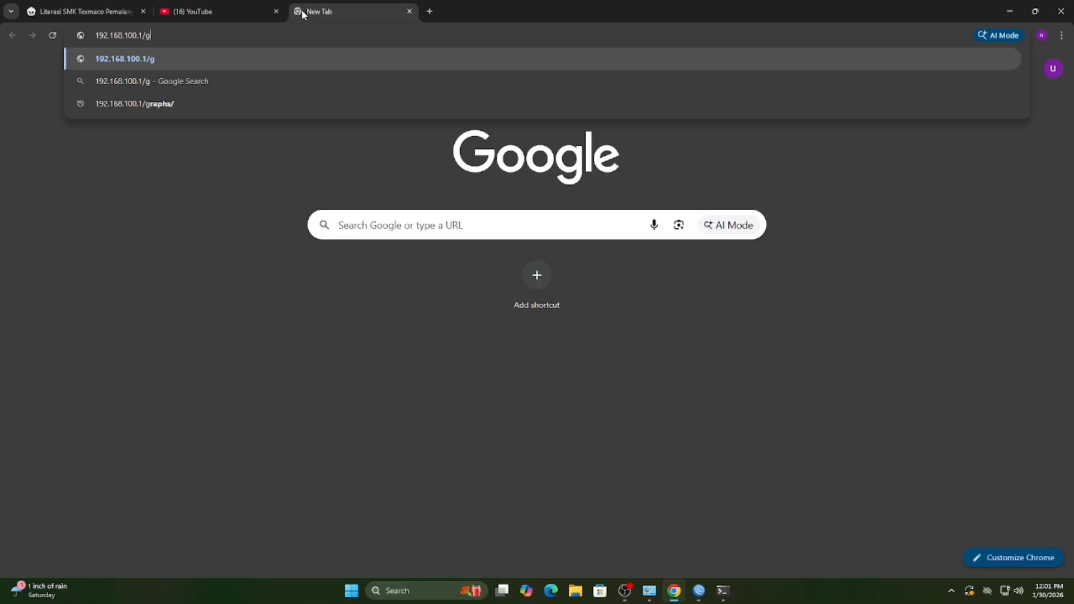
{"action": "type", "text": "raphs"}
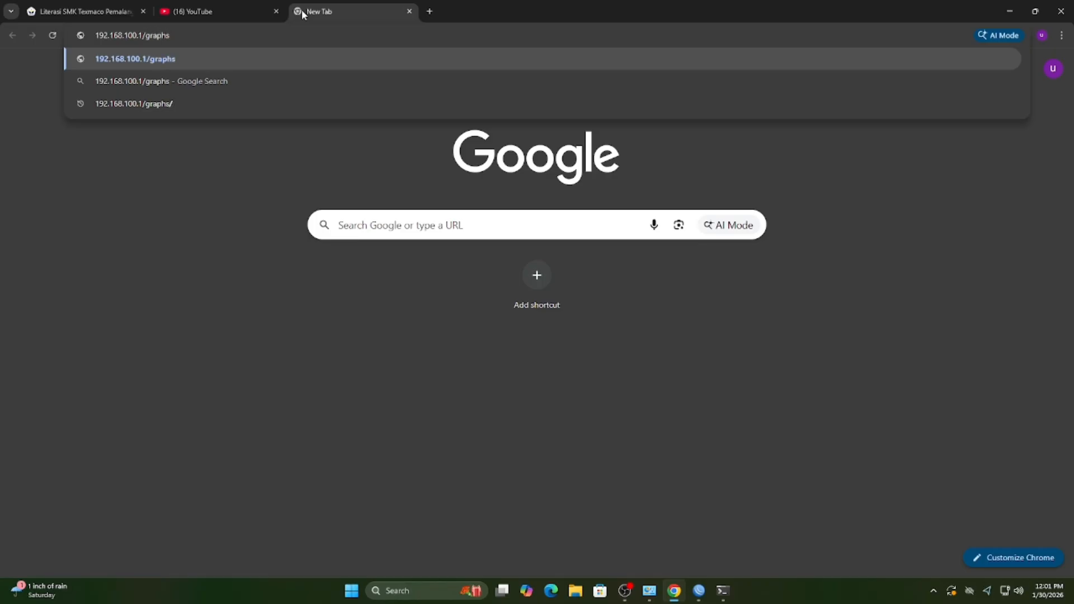
{"action": "type", "text": "/"}
{"action": "key", "text": "Return"}
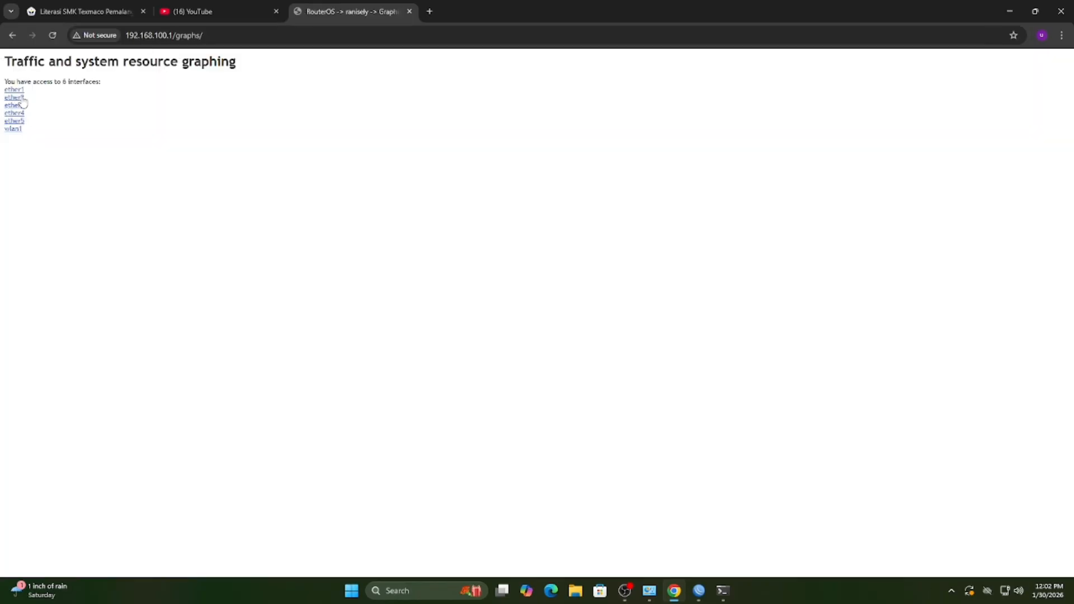
{"action": "left_click", "coordinate": [20, 98]}
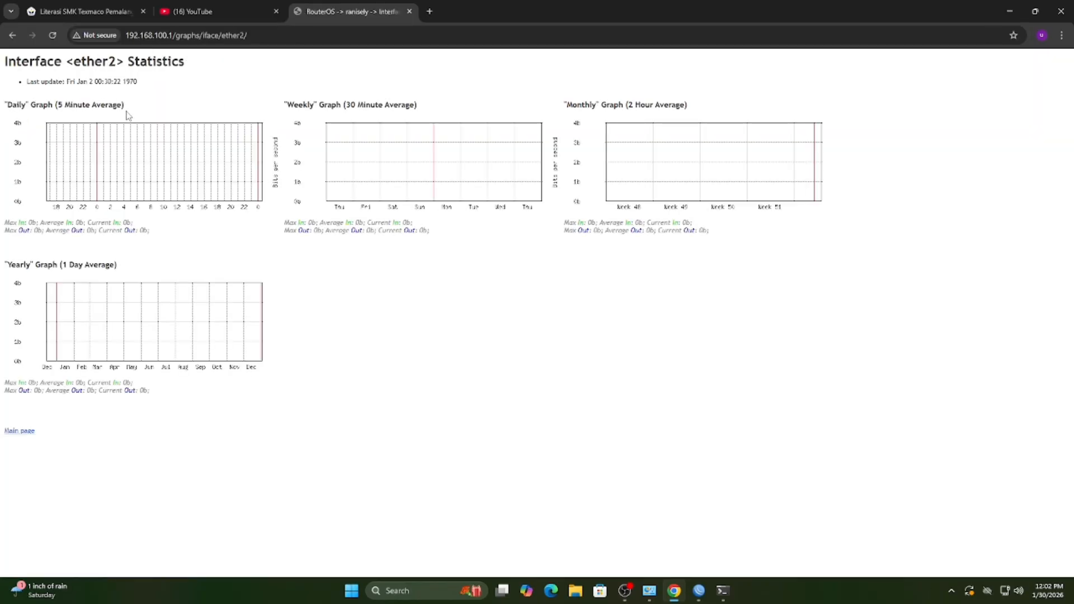
Return to WinBox and enable the wlan1 wireless interface
{"action": "left_click", "coordinate": [699, 592]}
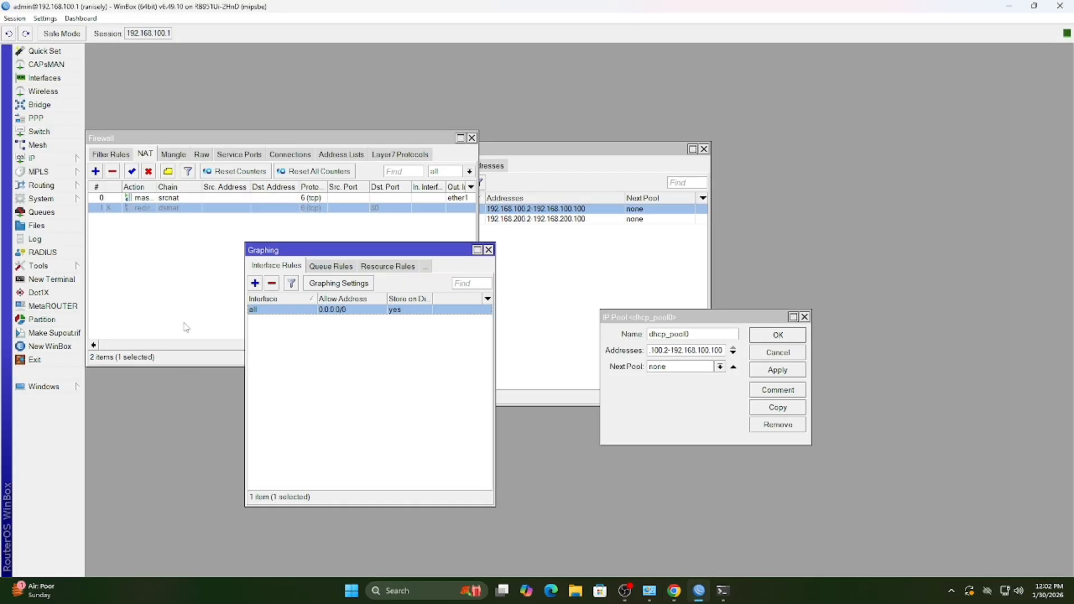
{"action": "left_click", "coordinate": [133, 177]}
{"action": "left_click", "coordinate": [43, 92]}
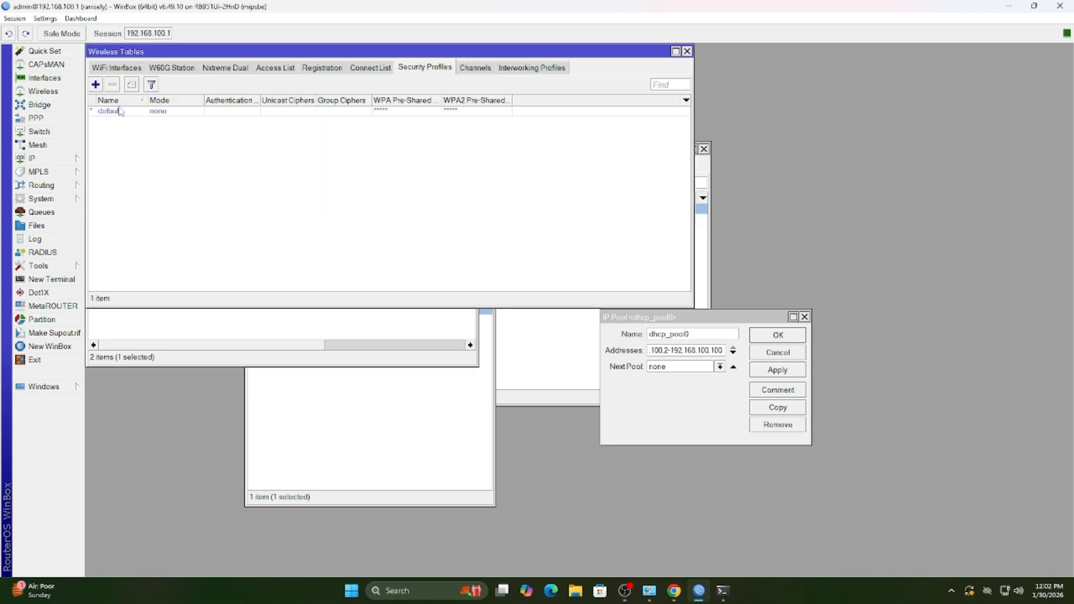
{"action": "left_click", "coordinate": [121, 68]}
{"action": "left_click", "coordinate": [149, 110]}
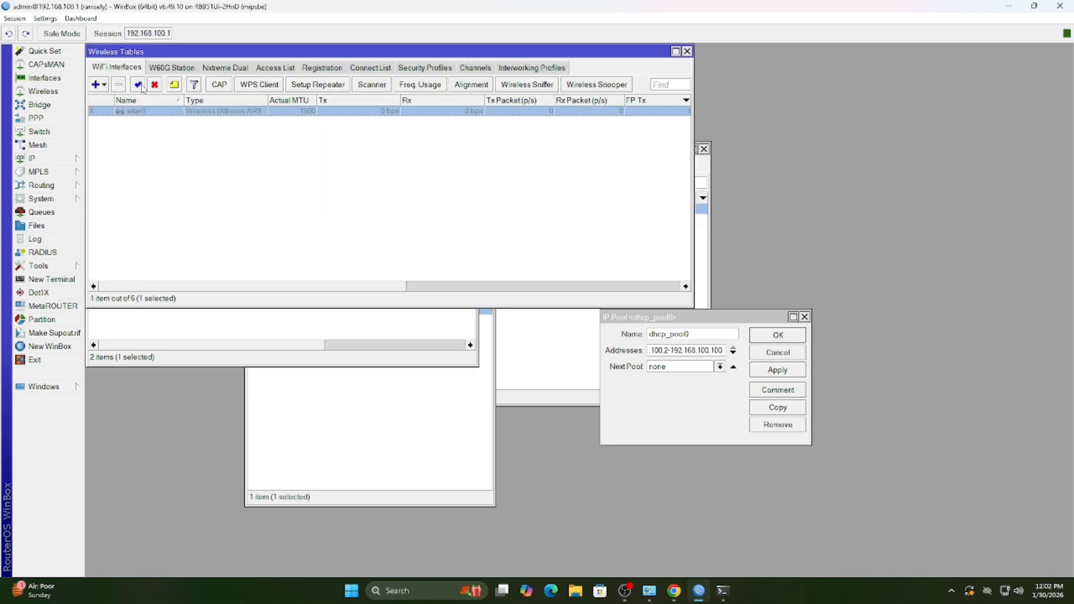
Set wlan1's wireless mode to ap bridge and replace its SSID with the router's identity name
{"action": "double_click", "coordinate": [162, 111]}
{"action": "left_click", "coordinate": [303, 248]}
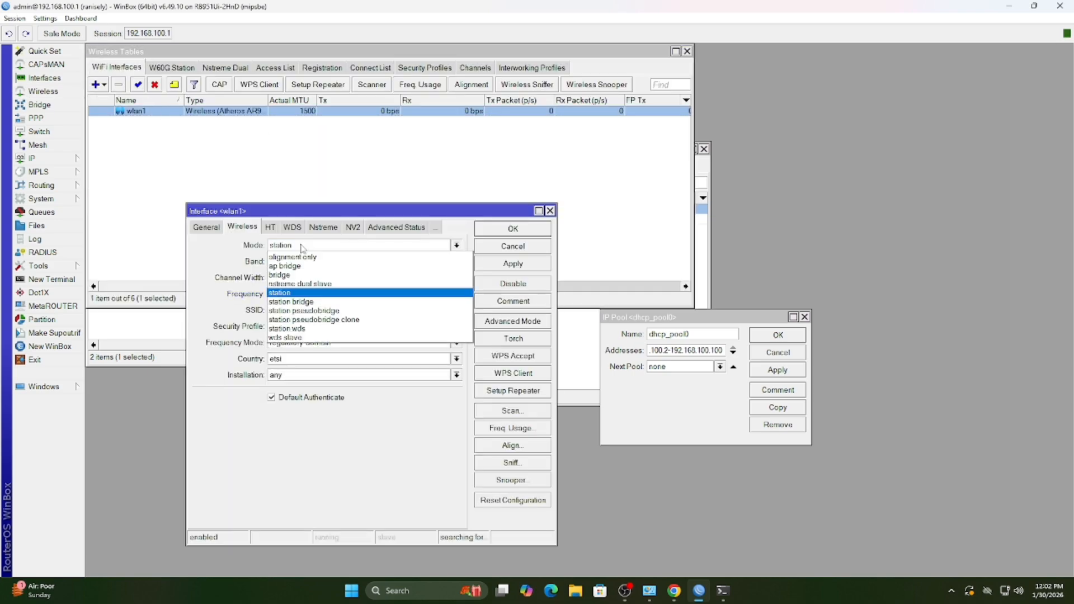
{"action": "left_click", "coordinate": [305, 267]}
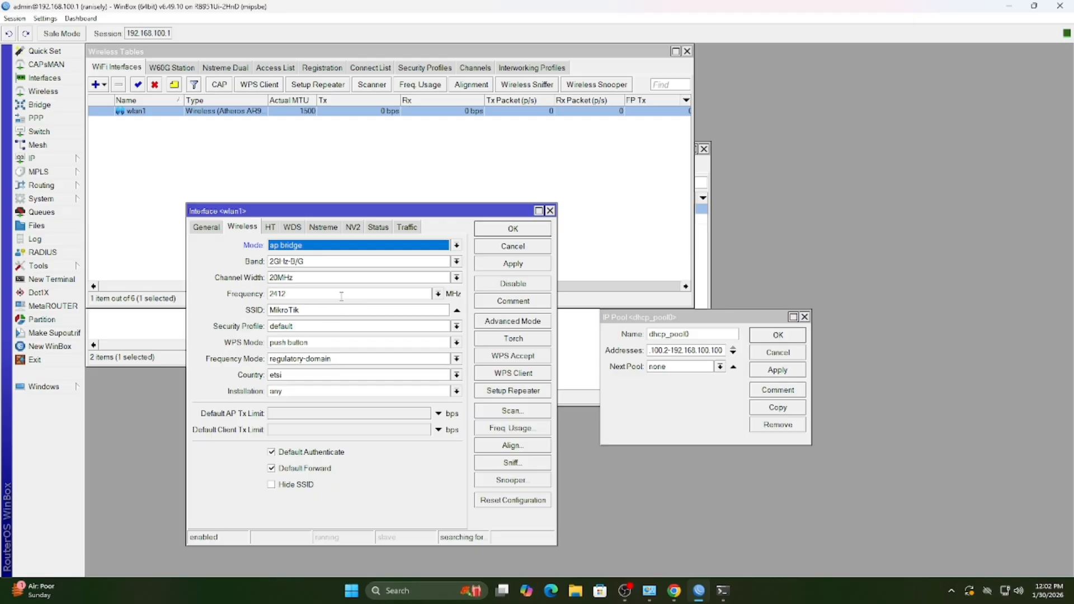
{"action": "left_click", "coordinate": [327, 310]}
{"action": "key", "text": "BackSpace"}
{"action": "key", "text": "BackSpace"}
{"action": "key", "text": "BackSpace"}
{"action": "key", "text": "BackSpace"}
{"action": "key", "text": "BackSpace"}
{"action": "key", "text": "BackSpace"}
{"action": "key", "text": "BackSpace"}
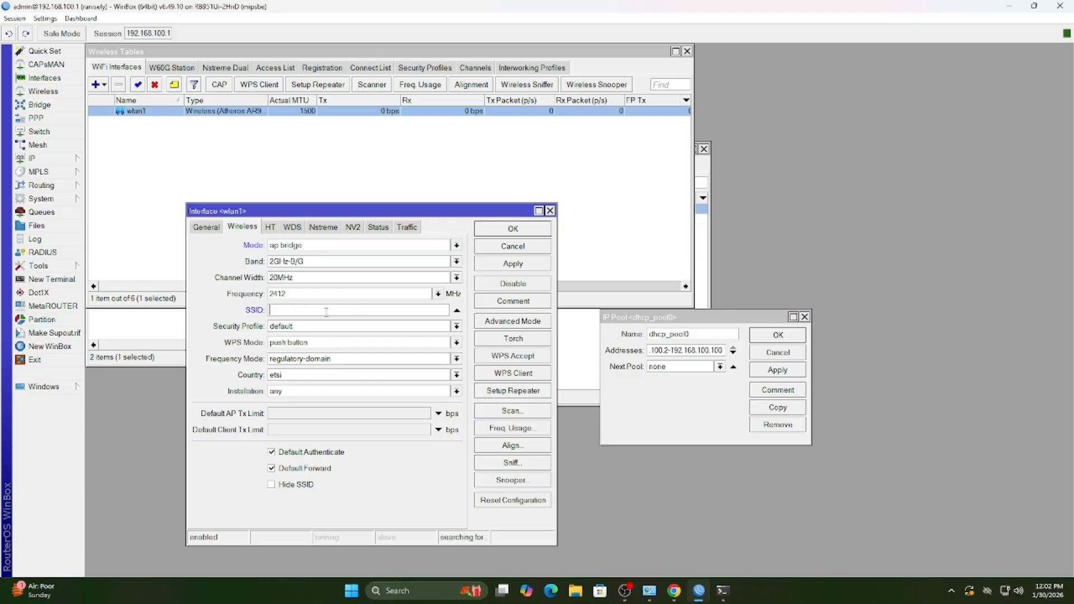
{"action": "type", "text": "ranisely"}
Set wlan1's frequency to 2472 MHz and save the interface settings
{"action": "left_click", "coordinate": [438, 294]}
{"action": "left_click", "coordinate": [344, 415]}
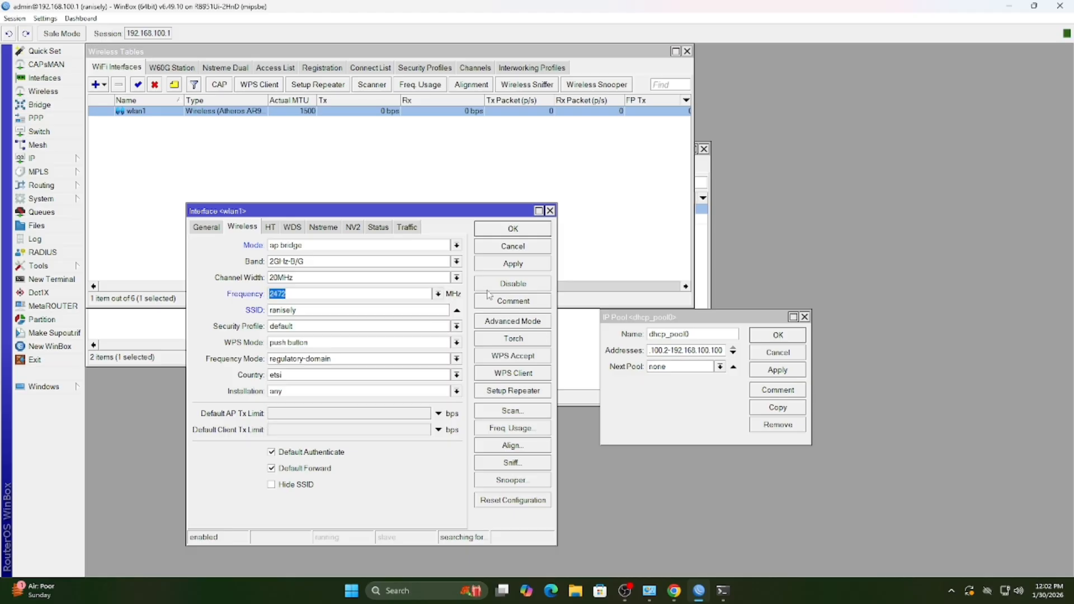
{"action": "left_click", "coordinate": [503, 267]}
{"action": "left_click", "coordinate": [515, 229]}
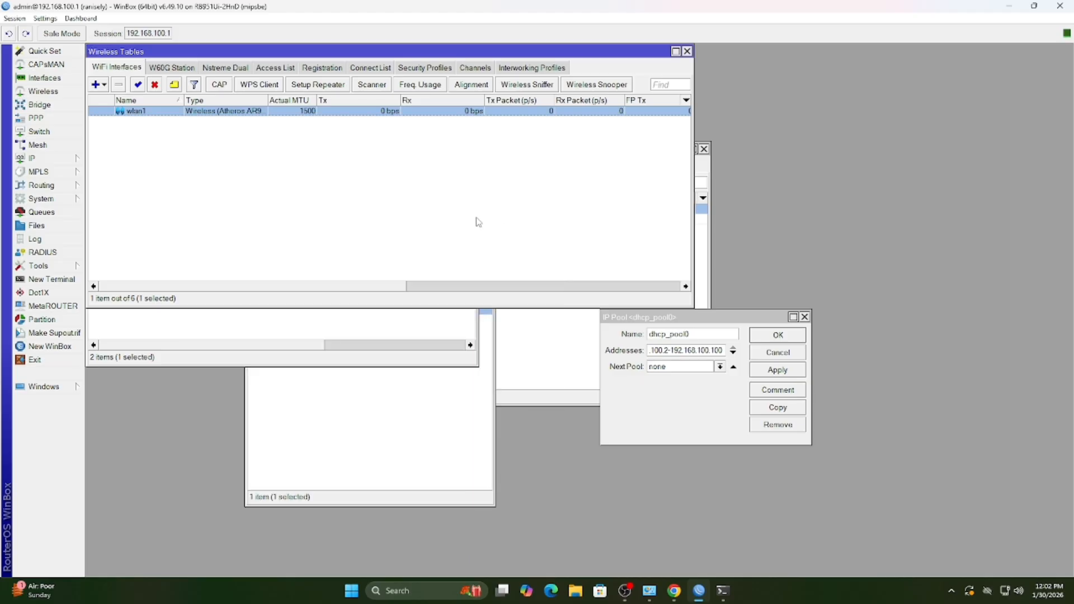
Set the default wireless security profile to dynamic keys with WPA PSK authentication, enter the WPA pre-shared key and save it
{"action": "left_click", "coordinate": [442, 68]}
{"action": "left_click", "coordinate": [421, 111]}
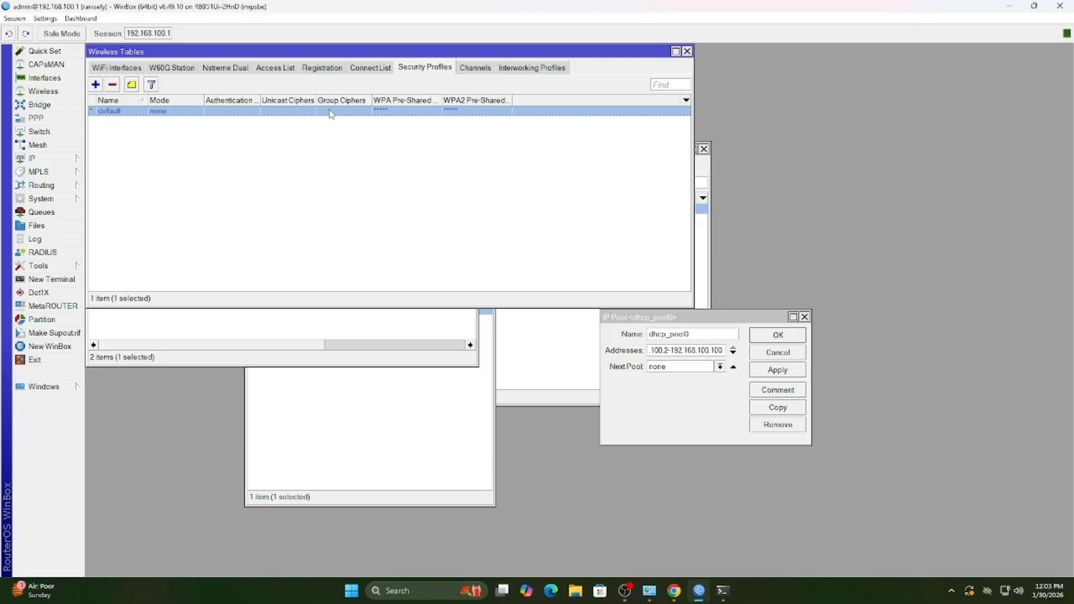
{"action": "double_click", "coordinate": [143, 114]}
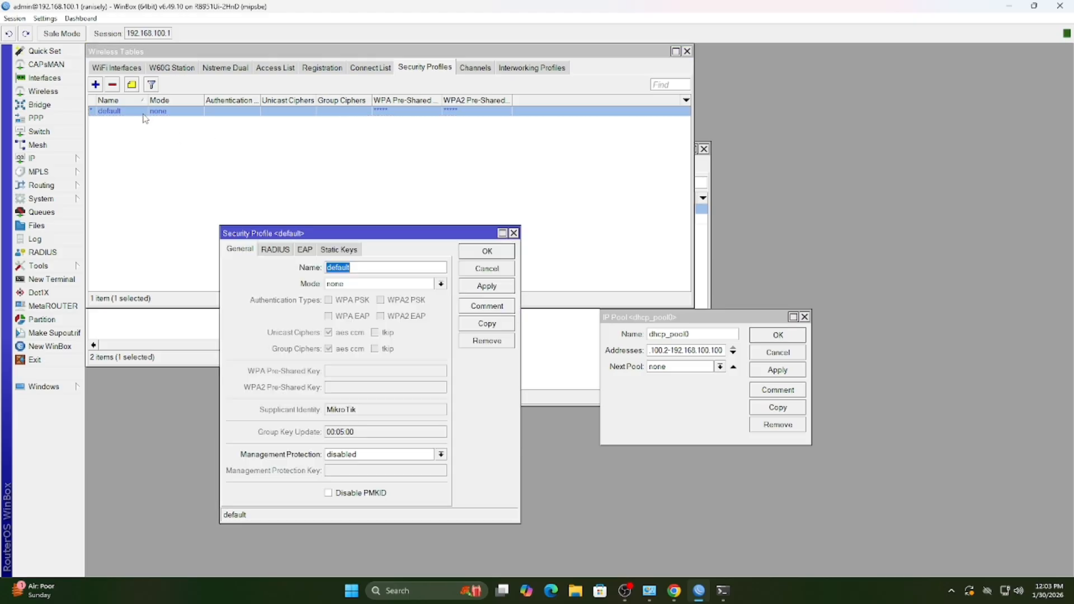
{"action": "left_click", "coordinate": [356, 285]}
{"action": "left_click", "coordinate": [347, 300]}
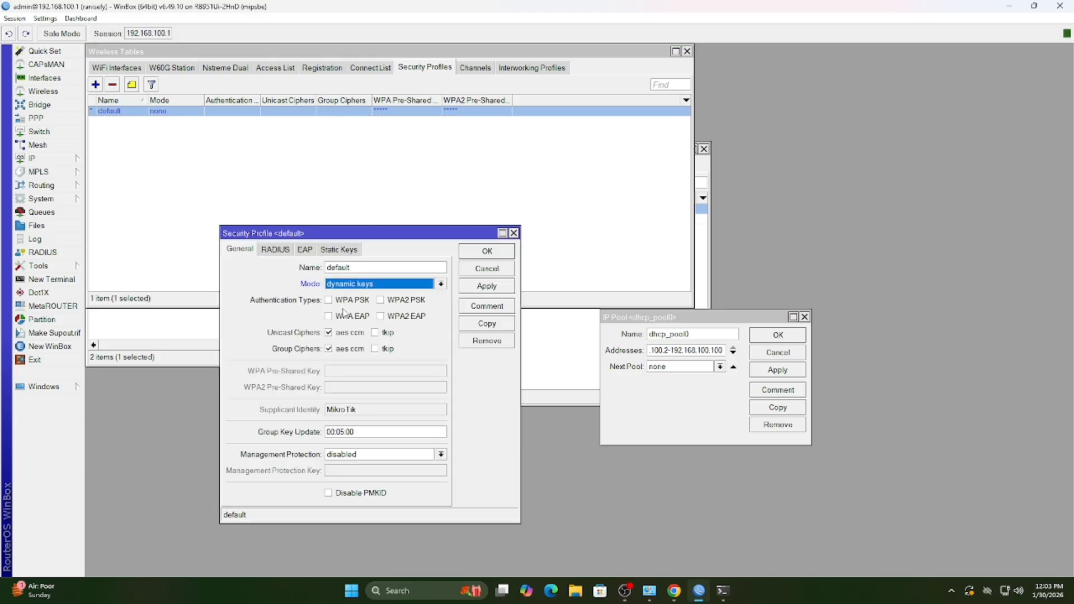
{"action": "left_click", "coordinate": [345, 300]}
{"action": "left_click", "coordinate": [339, 372]}
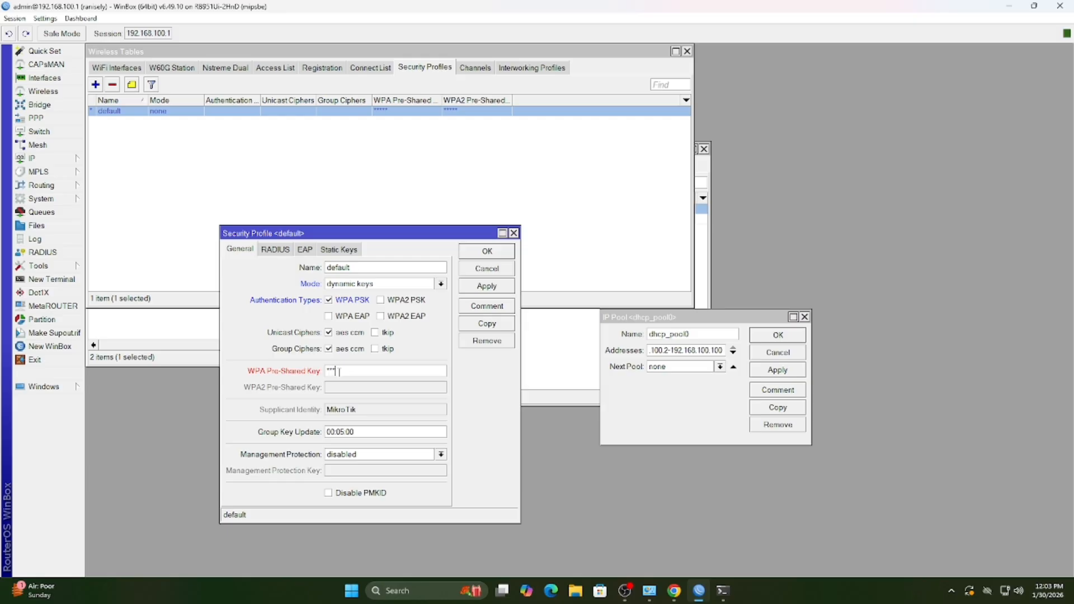
{"action": "left_click", "coordinate": [491, 287]}
{"action": "left_click", "coordinate": [490, 254]}
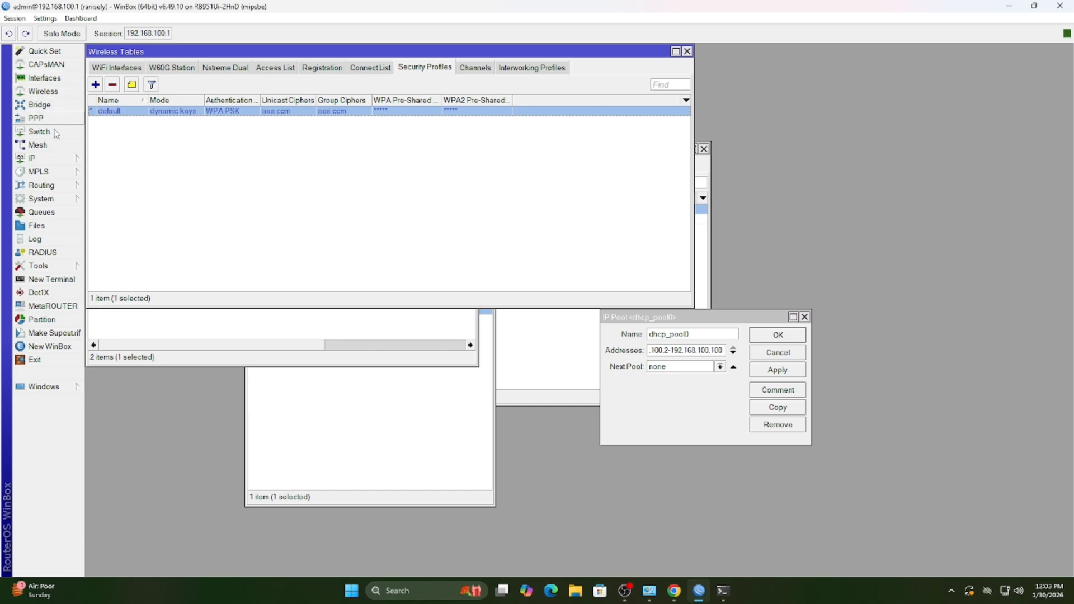
Open the SNTP client settings and set the primary NTP server to 0.id.pool.ntp.org
{"action": "left_click", "coordinate": [40, 198]}
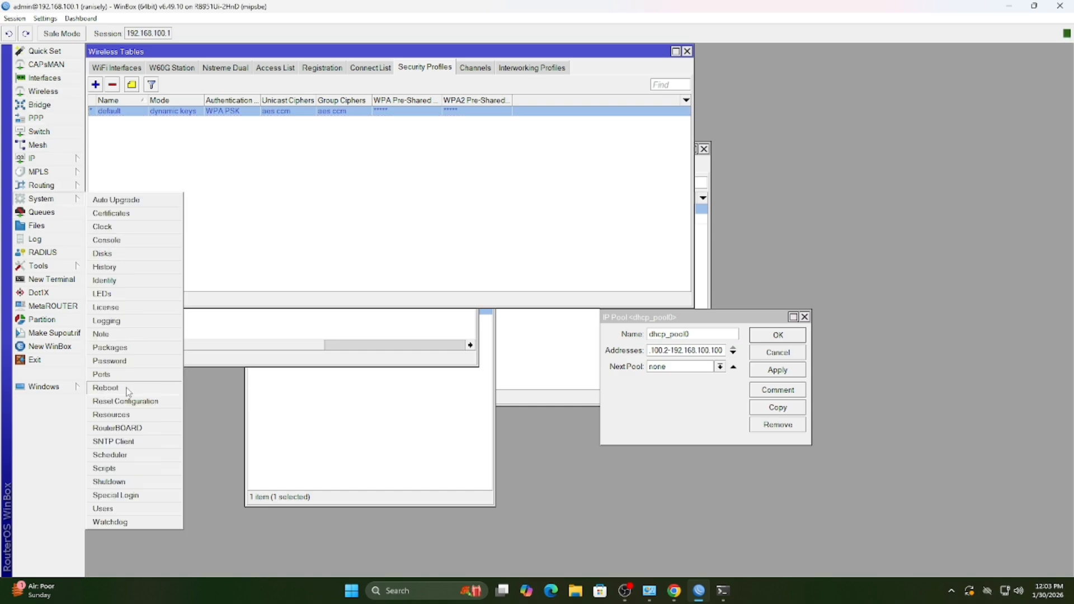
{"action": "left_click", "coordinate": [113, 442]}
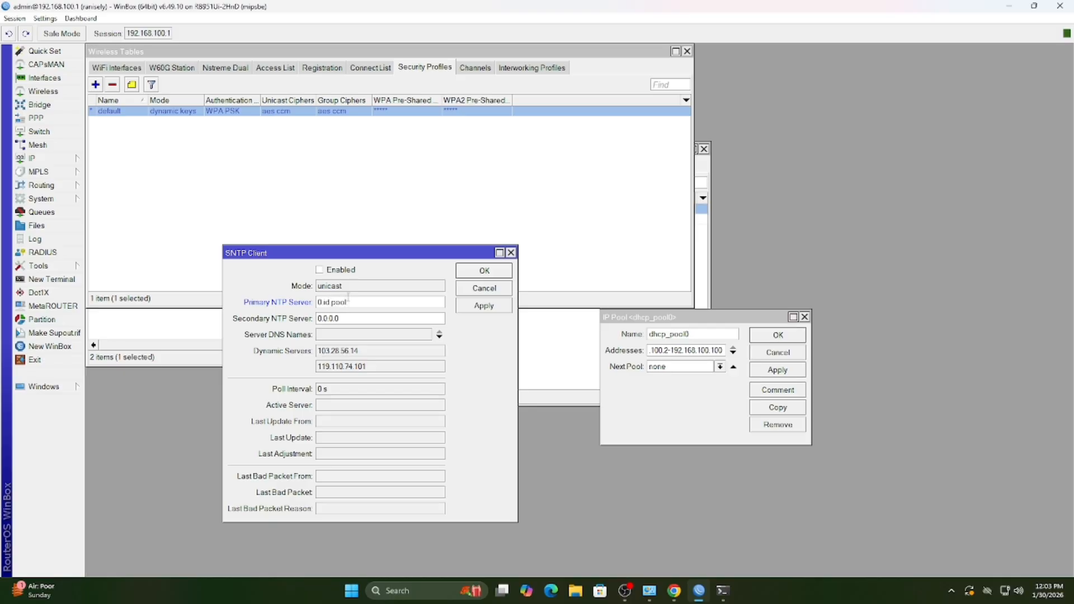
{"action": "type", "text": "ntp.org"}
Set the secondary NTP server to 1.id.pool.ntp.org, reusing the domain part of the primary server's address
{"action": "left_click_drag", "start_coordinate": [323, 302], "coordinate": [381, 304]}
{"action": "key", "text": "ctrl+c"}
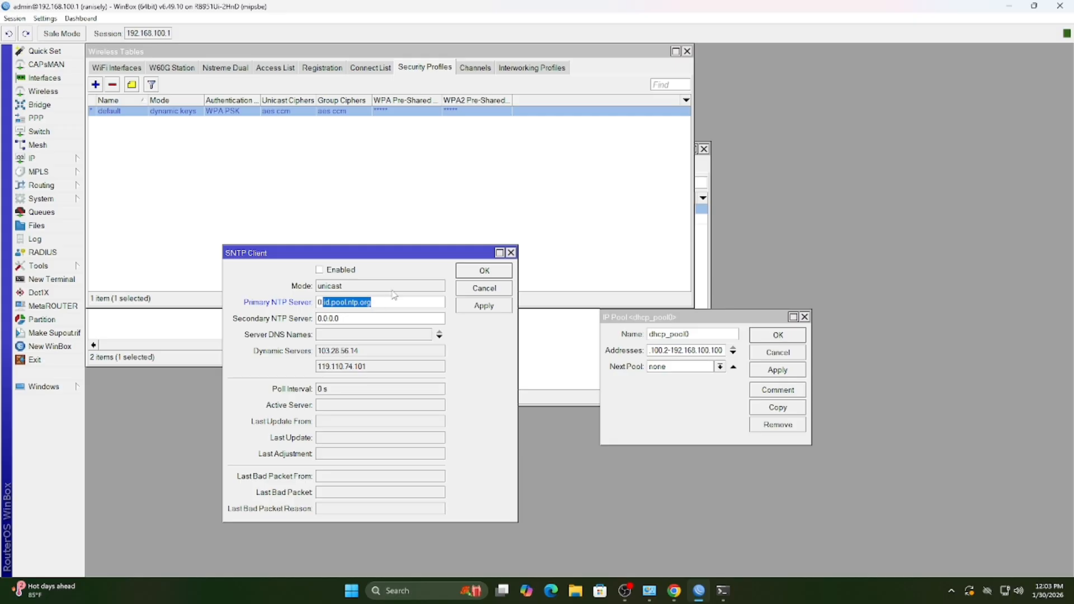
{"action": "left_click", "coordinate": [356, 319]}
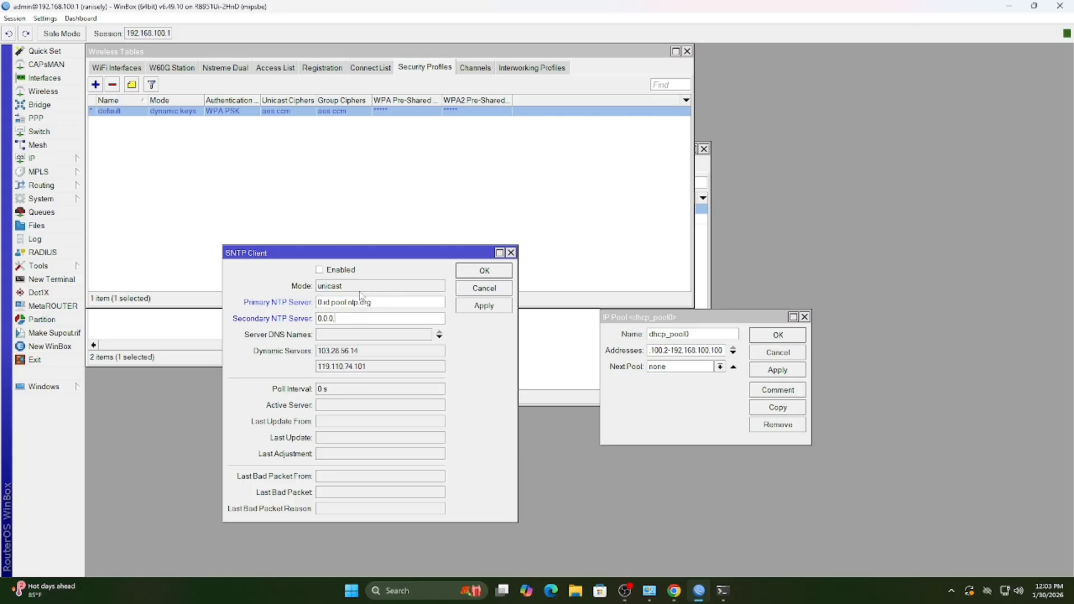
{"action": "key", "text": "BackSpace"}
{"action": "key", "text": "BackSpace"}
{"action": "key", "text": "BackSpace"}
{"action": "key", "text": "BackSpace"}
{"action": "key", "text": "BackSpace"}
{"action": "key", "text": "BackSpace"}
{"action": "type", "text": "1."}
{"action": "key", "text": "ctrl+v"}
Enable the SNTP client and save its settings
{"action": "left_click", "coordinate": [320, 270]}
{"action": "left_click", "coordinate": [481, 308]}
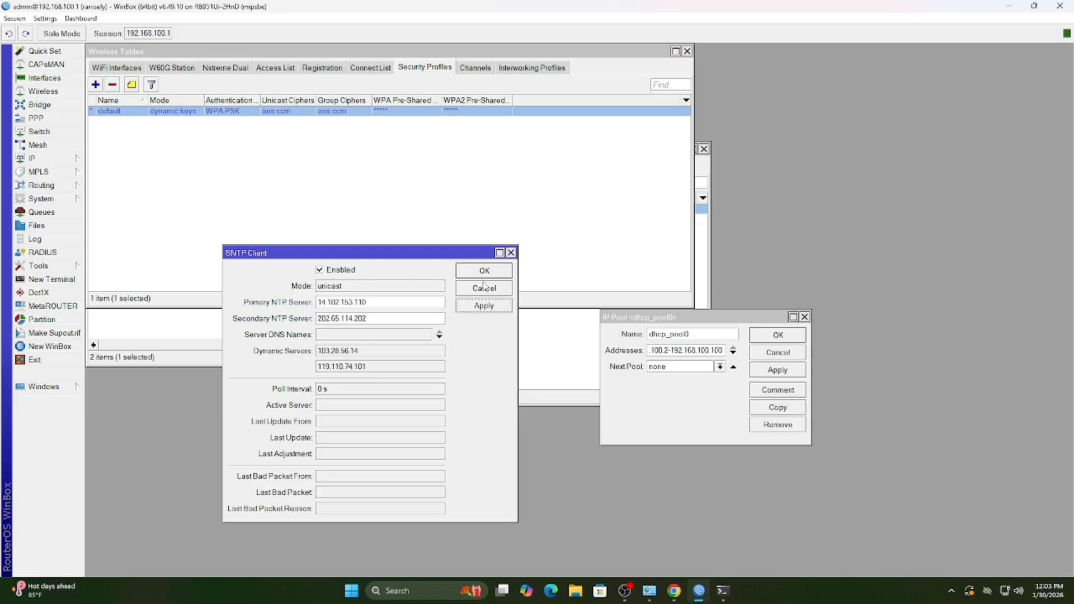
{"action": "left_click", "coordinate": [482, 272]}
Check the time, date and time zone in the router's system clock settings, then confirm them
{"action": "left_click", "coordinate": [50, 199]}
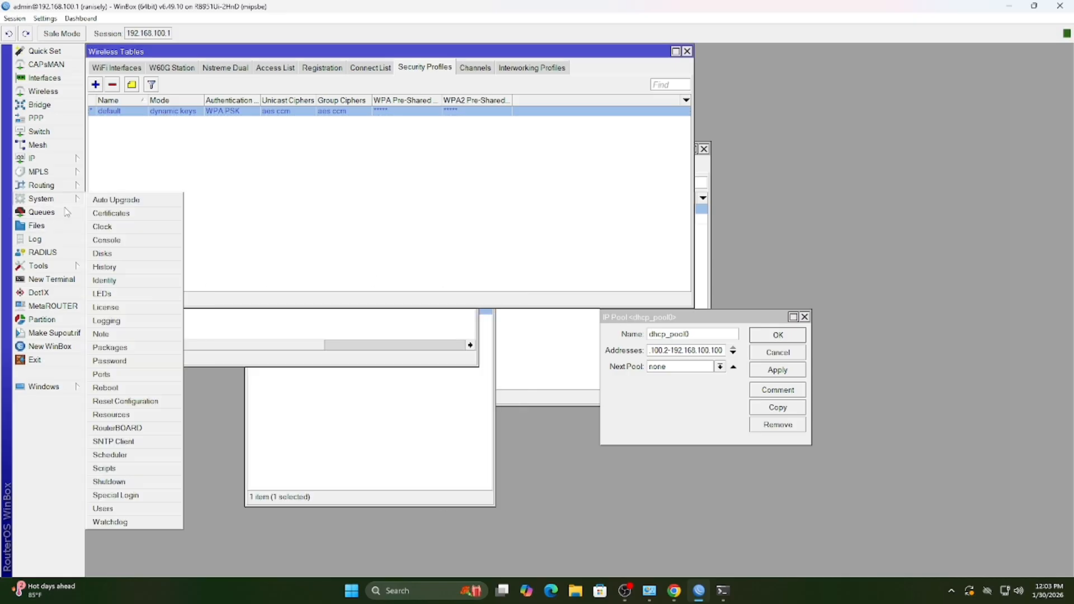
{"action": "left_click", "coordinate": [106, 226]}
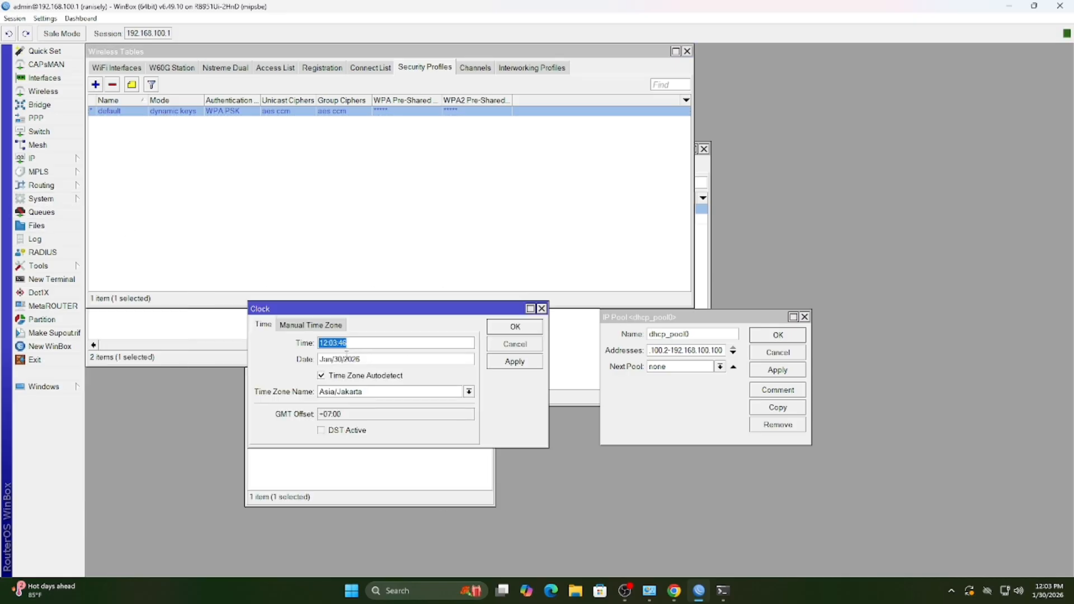
{"action": "left_click", "coordinate": [523, 362]}
{"action": "left_click", "coordinate": [517, 329]}
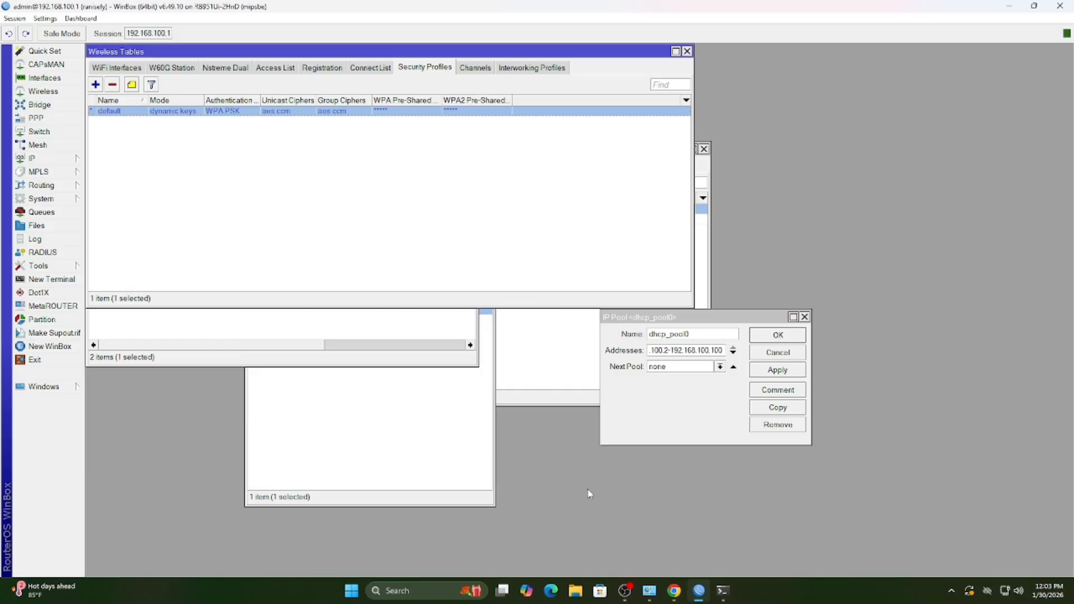
Close all the open configuration windows to clear the WinBox workspace
{"action": "mouse_move", "coordinate": [722, 593]}
{"action": "key", "text": "Escape"}
{"action": "key", "text": "Escape"}
{"action": "key", "text": "Escape"}
{"action": "key", "text": "Escape"}
{"action": "key", "text": "Escape"}
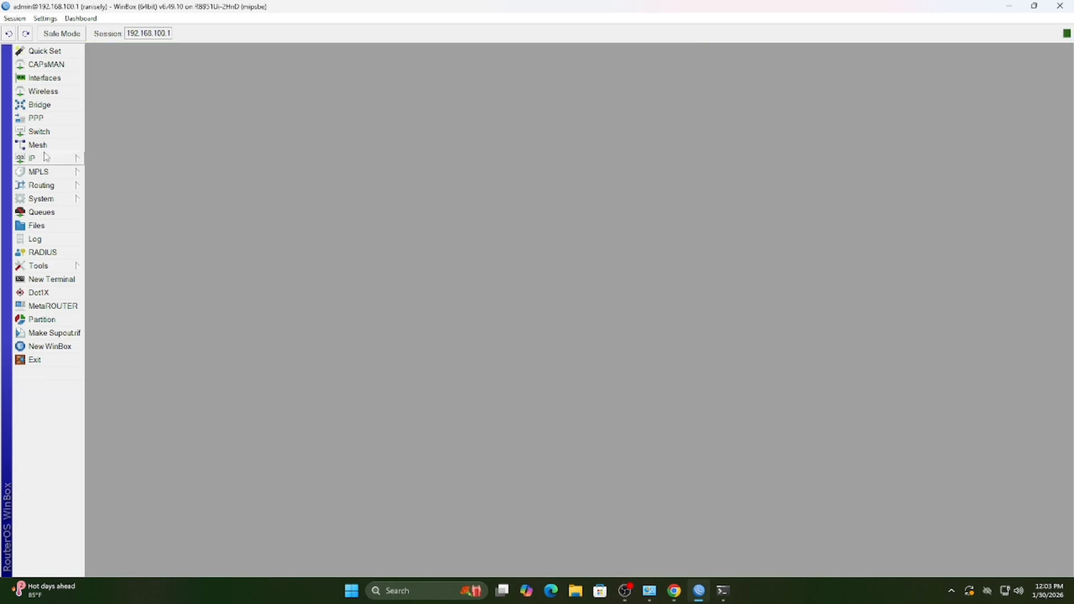
Enable the router's web proxy on port 8080 and set its cache administrator to the router's identity name
{"action": "left_click", "coordinate": [47, 157]}
{"action": "left_click", "coordinate": [115, 495]}
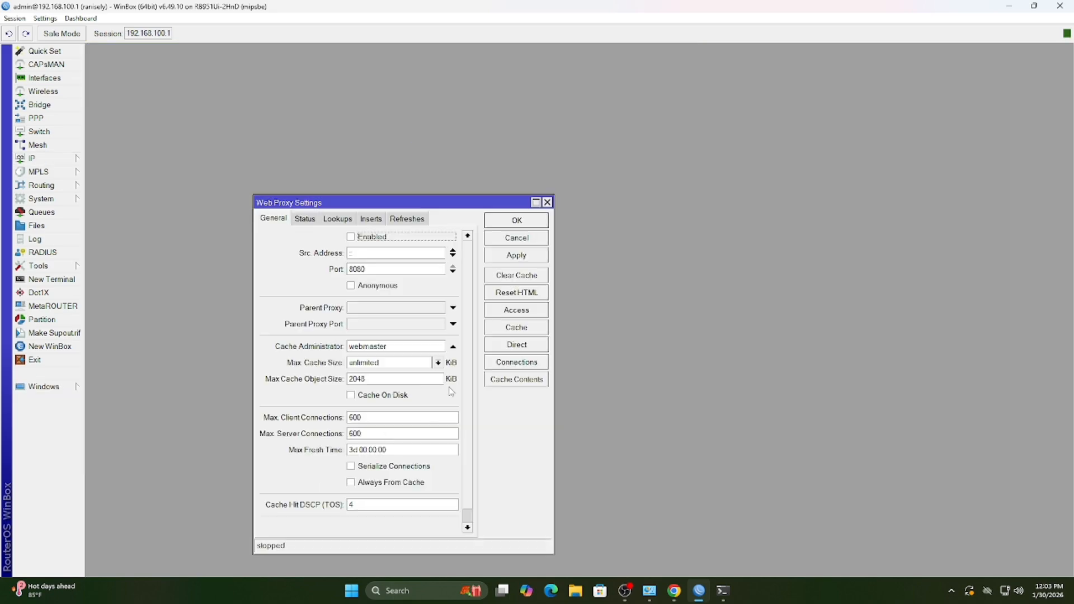
{"action": "double_click", "coordinate": [394, 346]}
{"action": "key", "text": "BackSpace"}
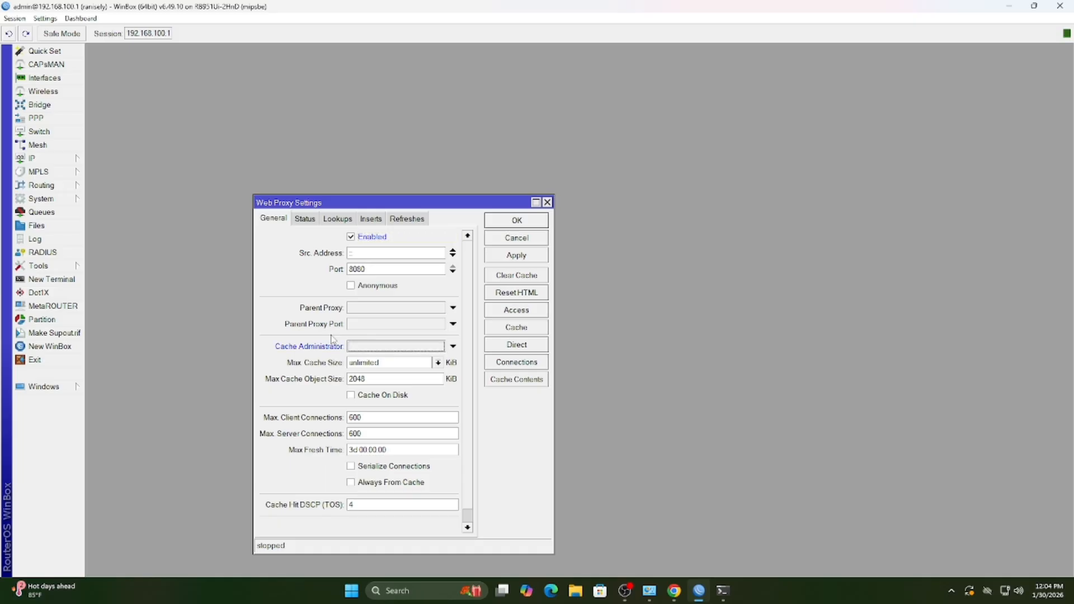
{"action": "type", "text": "ranisely"}
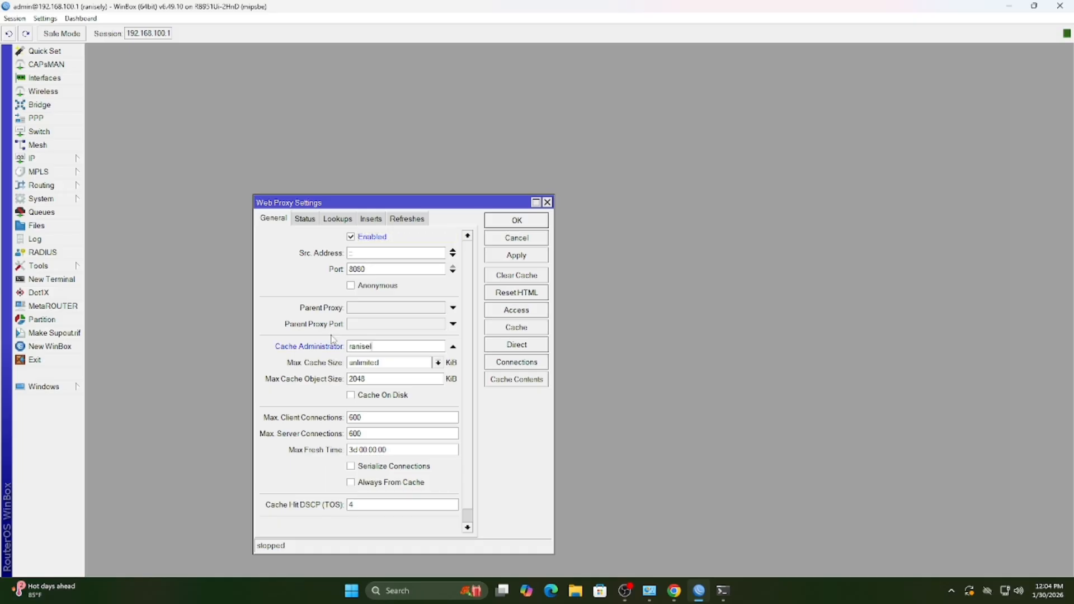
{"action": "left_click", "coordinate": [514, 259]}
Add a web proxy access rule that denies the destination host *linux.or.id
{"action": "left_click", "coordinate": [530, 314]}
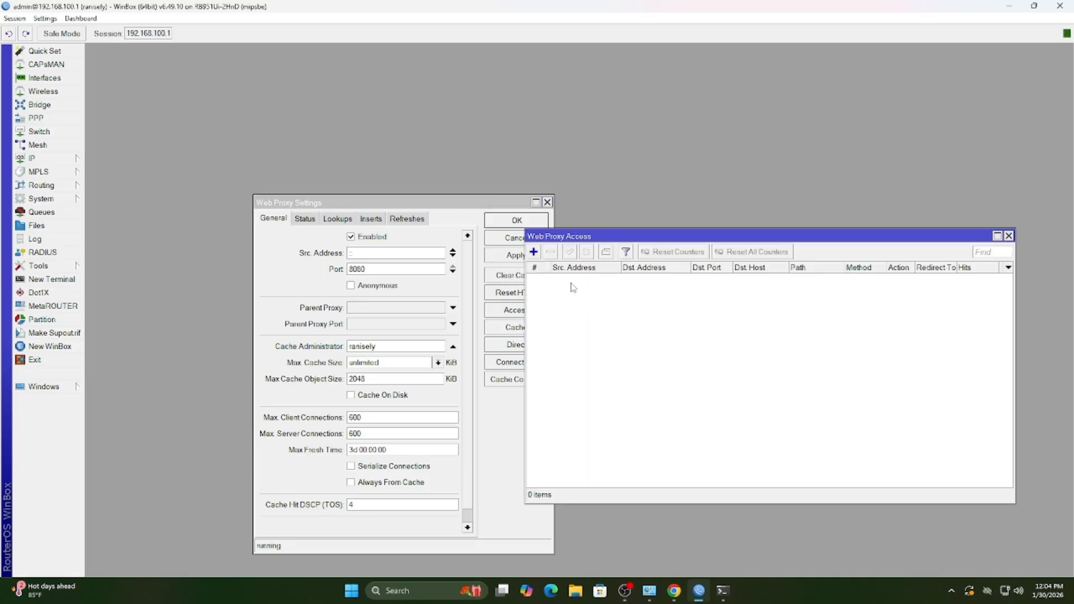
{"action": "left_click", "coordinate": [533, 252]}
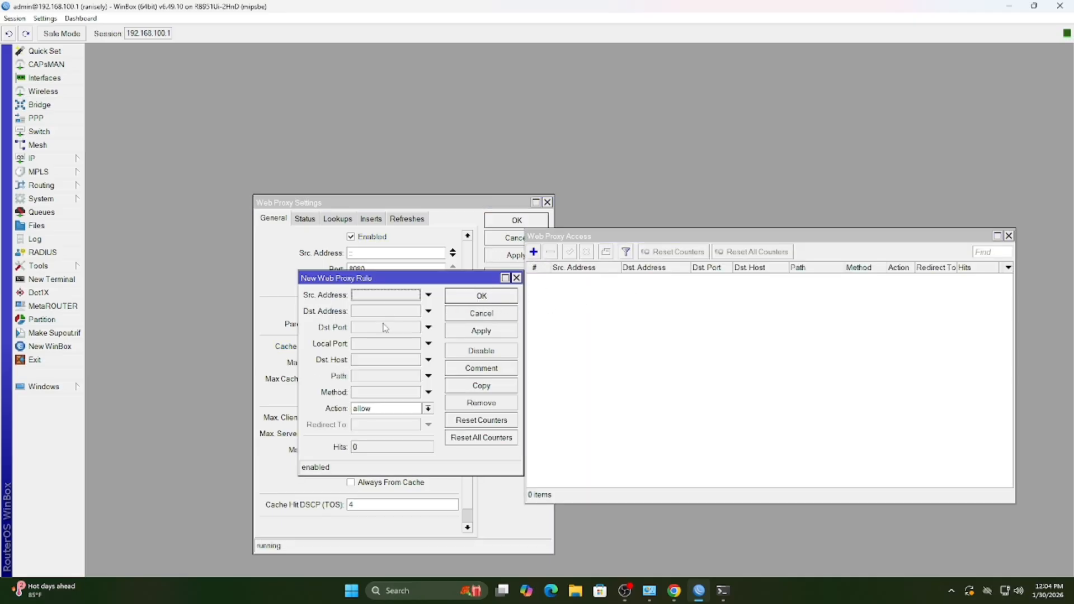
{"action": "left_click", "coordinate": [373, 362]}
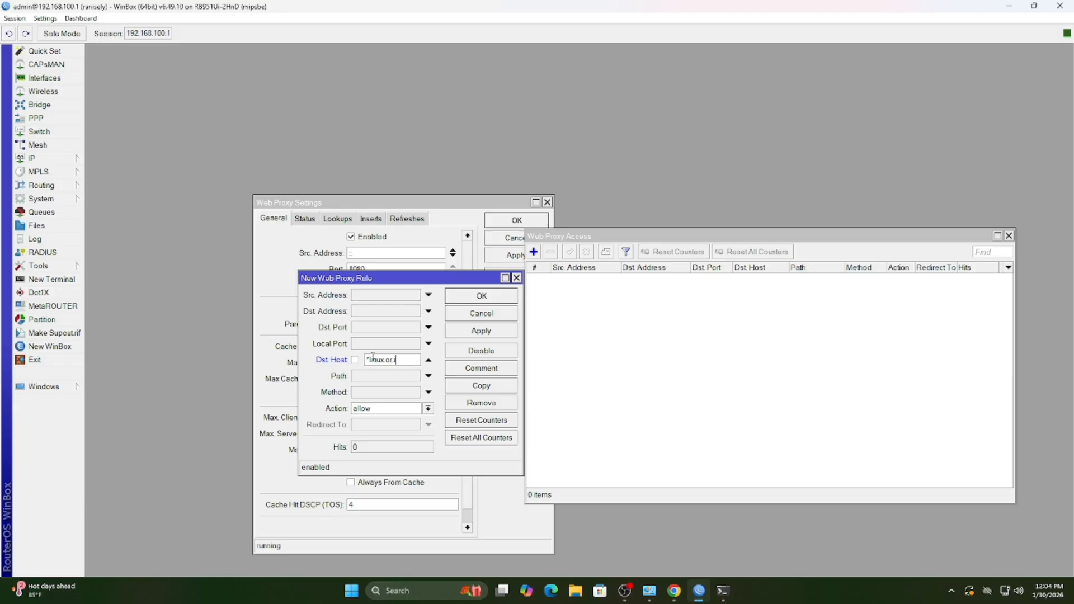
{"action": "left_click", "coordinate": [390, 413]}
{"action": "left_click", "coordinate": [386, 432]}
{"action": "left_click", "coordinate": [484, 333]}
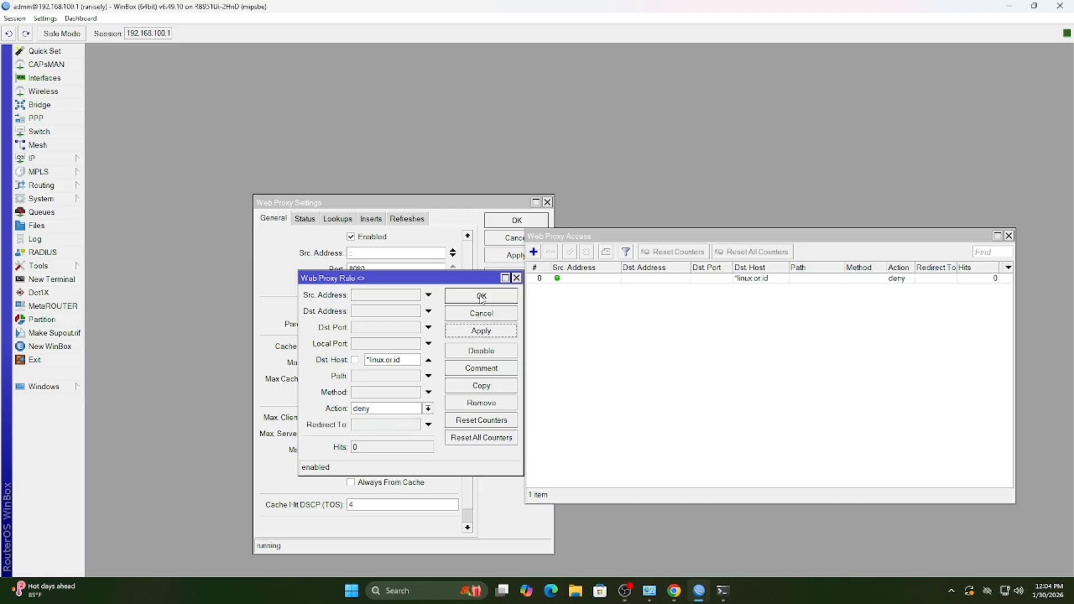
{"action": "left_click", "coordinate": [481, 297]}
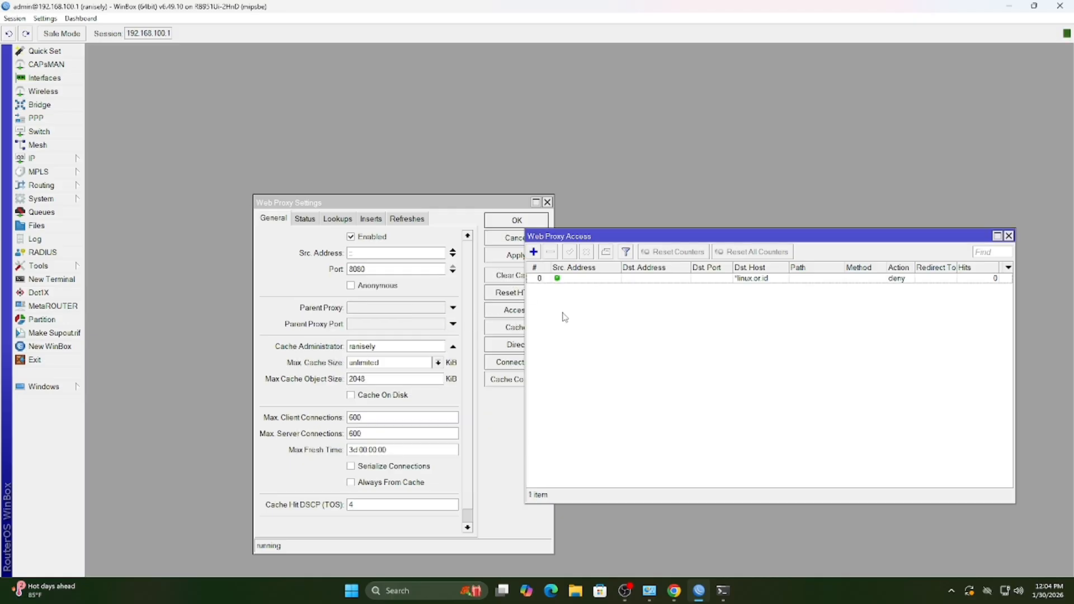
Add a web proxy access rule that denies the path *.mp3*
{"action": "left_click", "coordinate": [534, 252]}
{"action": "left_click", "coordinate": [378, 376]}
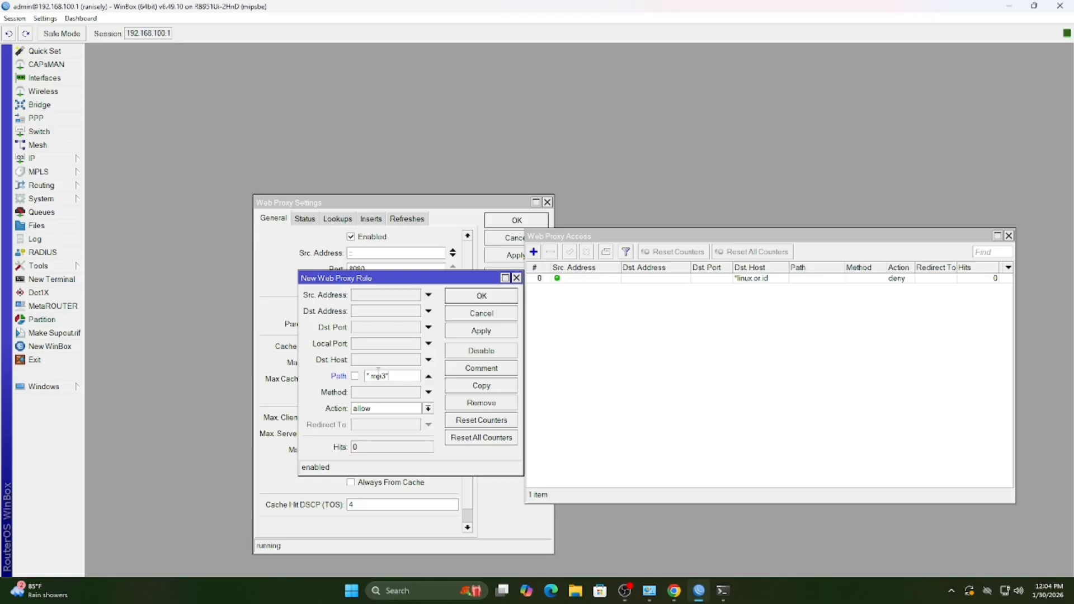
{"action": "left_click", "coordinate": [382, 409]}
{"action": "left_click", "coordinate": [375, 423]}
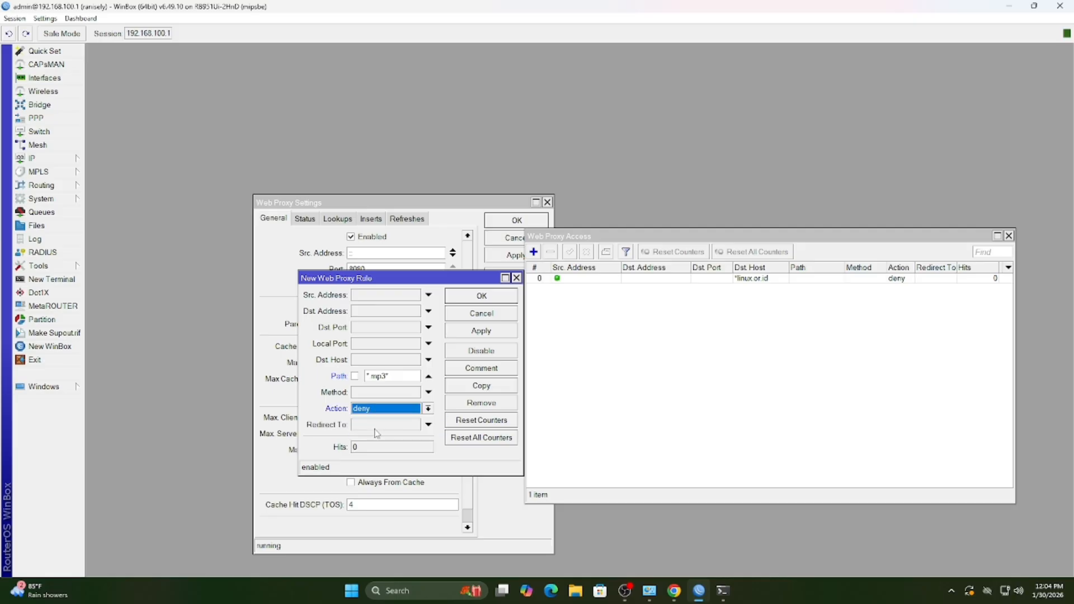
{"action": "left_click", "coordinate": [481, 333]}
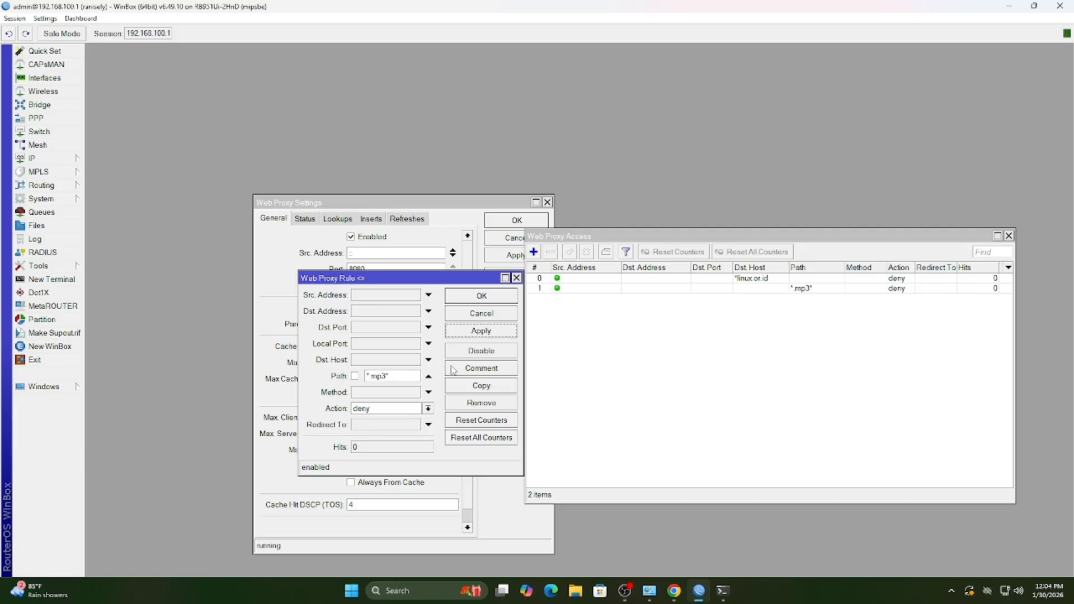
{"action": "left_click", "coordinate": [476, 296]}
Add a web proxy access rule that denies the path *.mkv*
{"action": "left_click", "coordinate": [534, 252]}
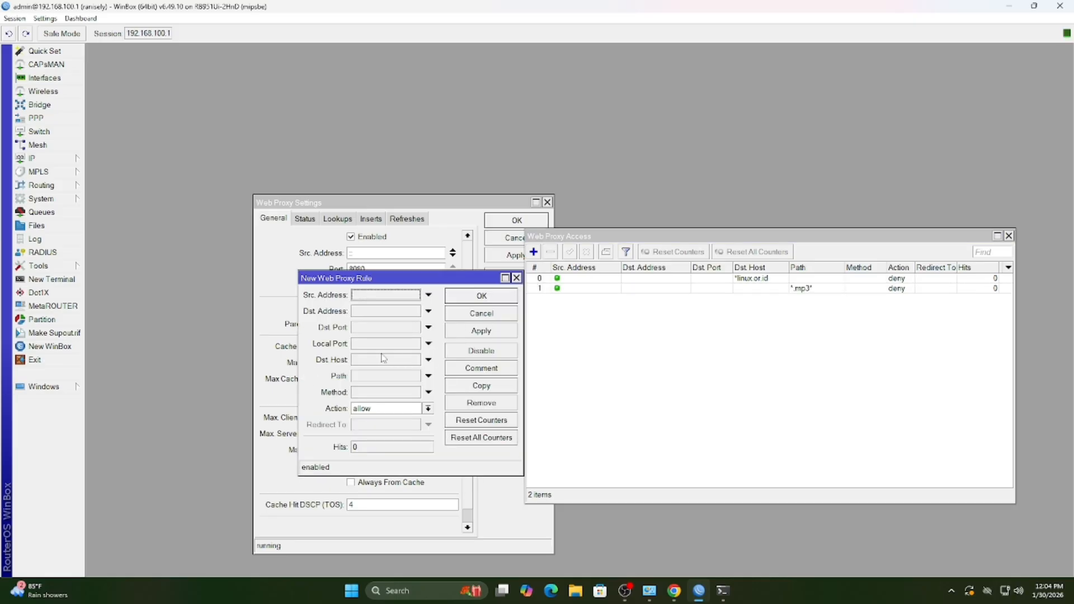
{"action": "left_click", "coordinate": [378, 376]}
{"action": "left_click", "coordinate": [381, 409]}
{"action": "left_click", "coordinate": [386, 428]}
{"action": "left_click", "coordinate": [480, 331]}
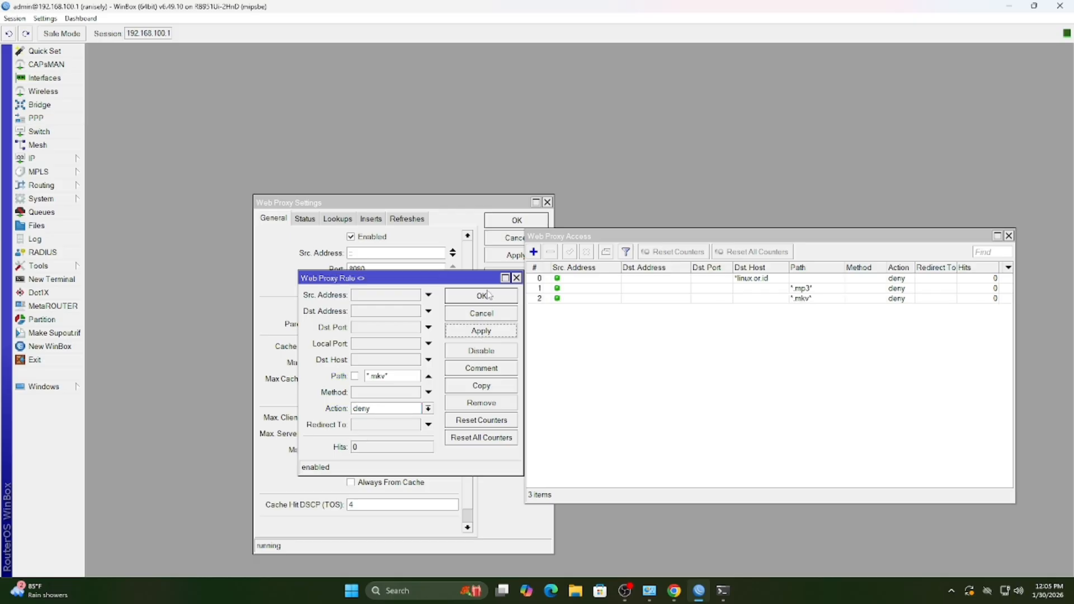
{"action": "left_click", "coordinate": [488, 295]}
Add a web proxy access rule that denies the path *mikrotik*
{"action": "left_click", "coordinate": [533, 252]}
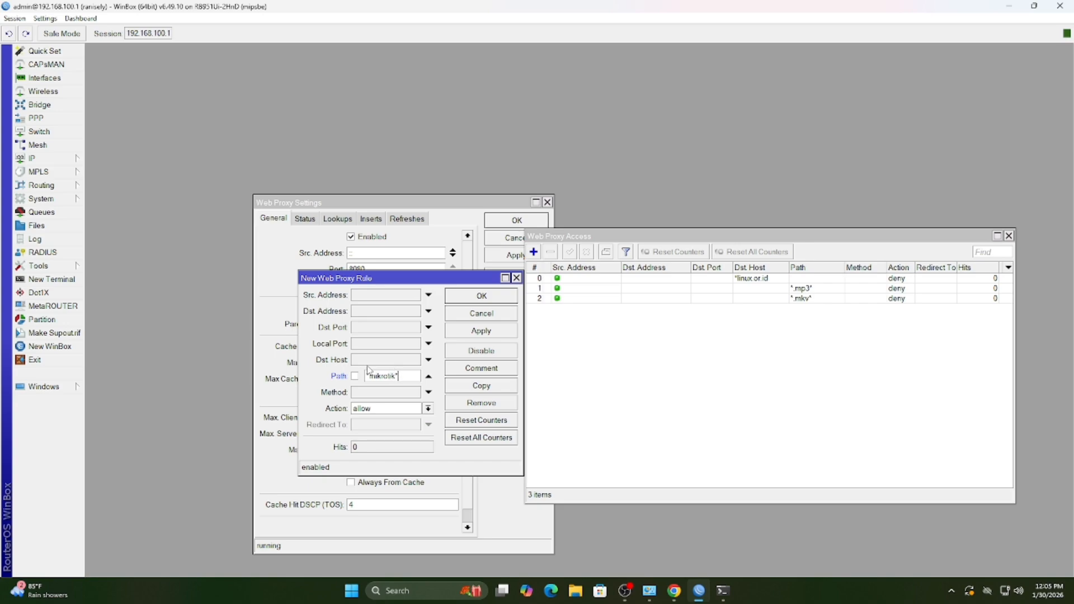
{"action": "left_click", "coordinate": [388, 409]}
{"action": "left_click", "coordinate": [384, 431]}
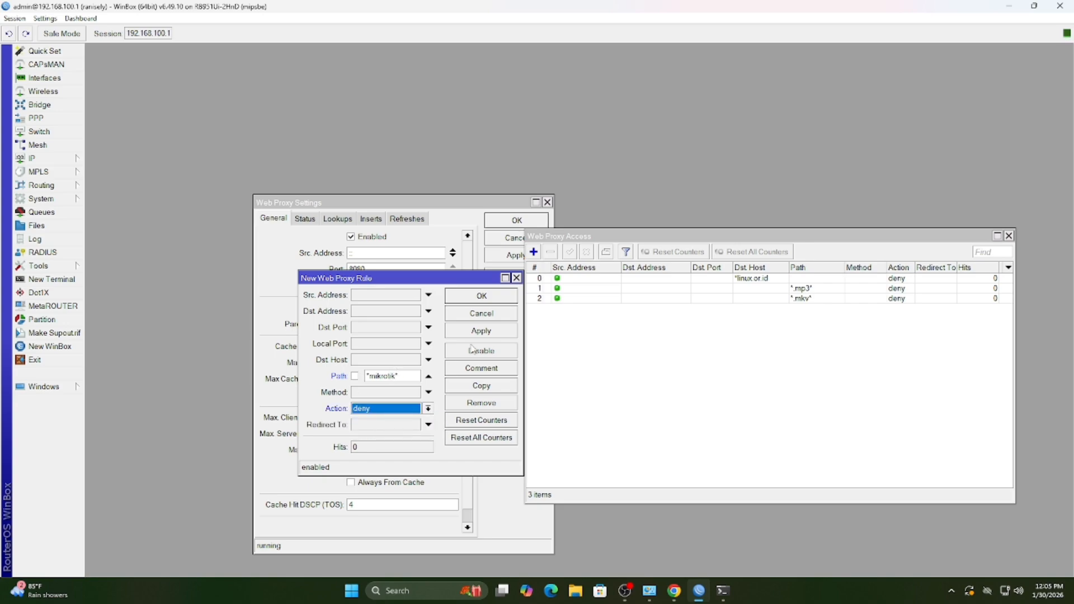
{"action": "left_click", "coordinate": [477, 333]}
{"action": "left_click", "coordinate": [482, 296]}
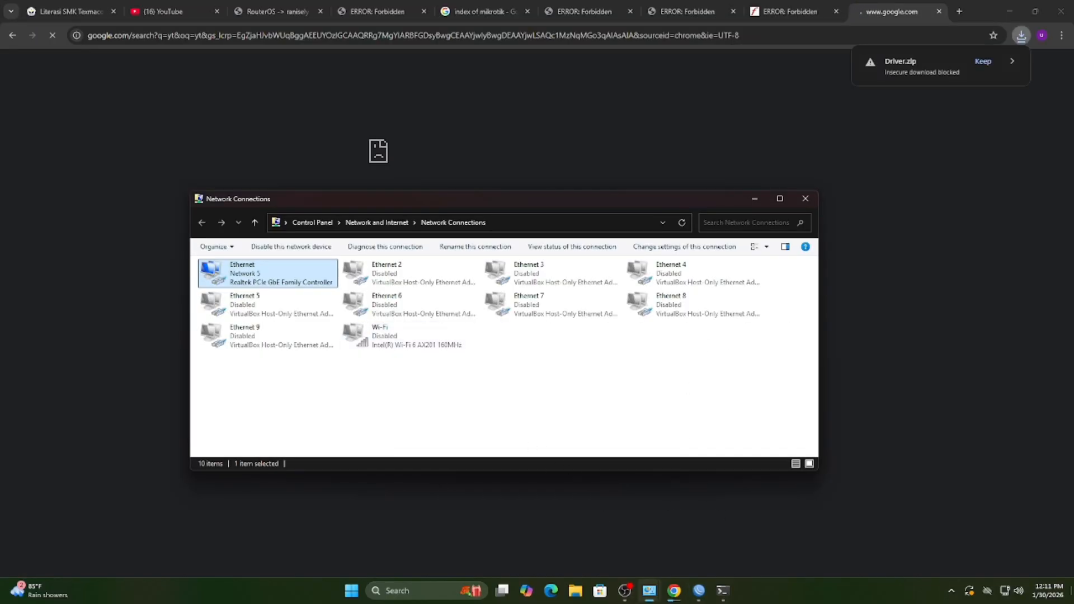
Enable the computer's disabled Wi-Fi adapter in the Windows Network Connections window
{"action": "key", "text": "super+a"}
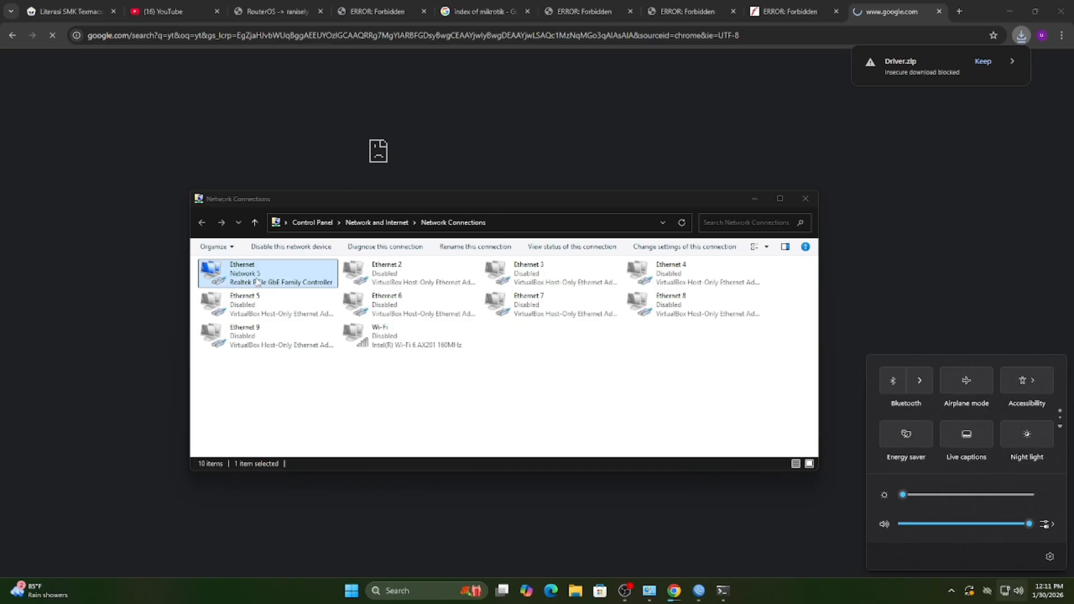
{"action": "right_click", "coordinate": [368, 353]}
{"action": "left_click", "coordinate": [393, 360]}
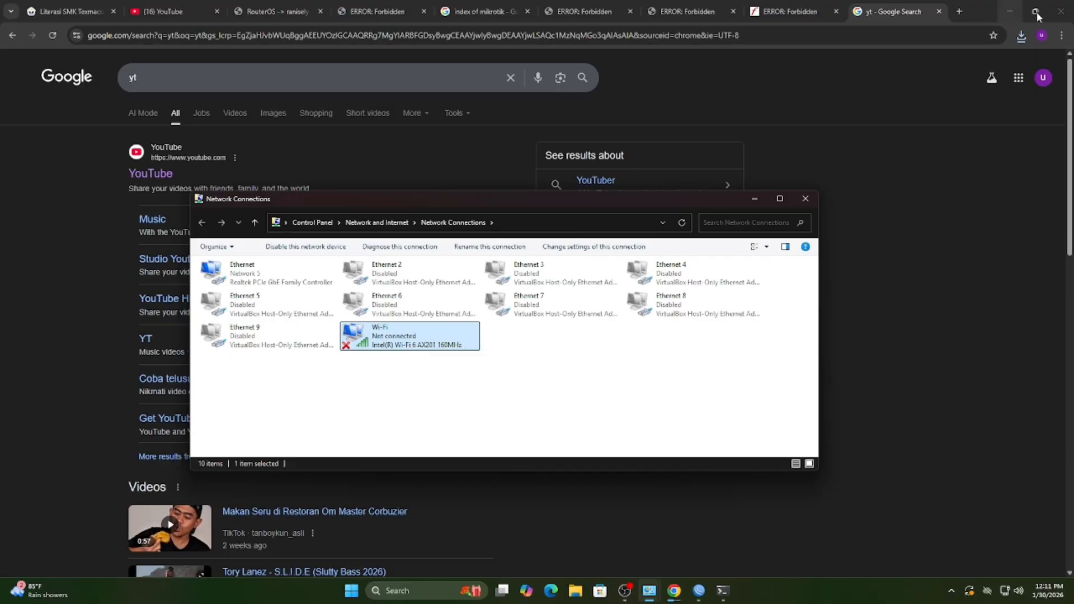
Connect the computer to the secured "ranisely" Wi-Fi network by entering its Wi-Fi password
{"action": "left_click", "coordinate": [1022, 37]}
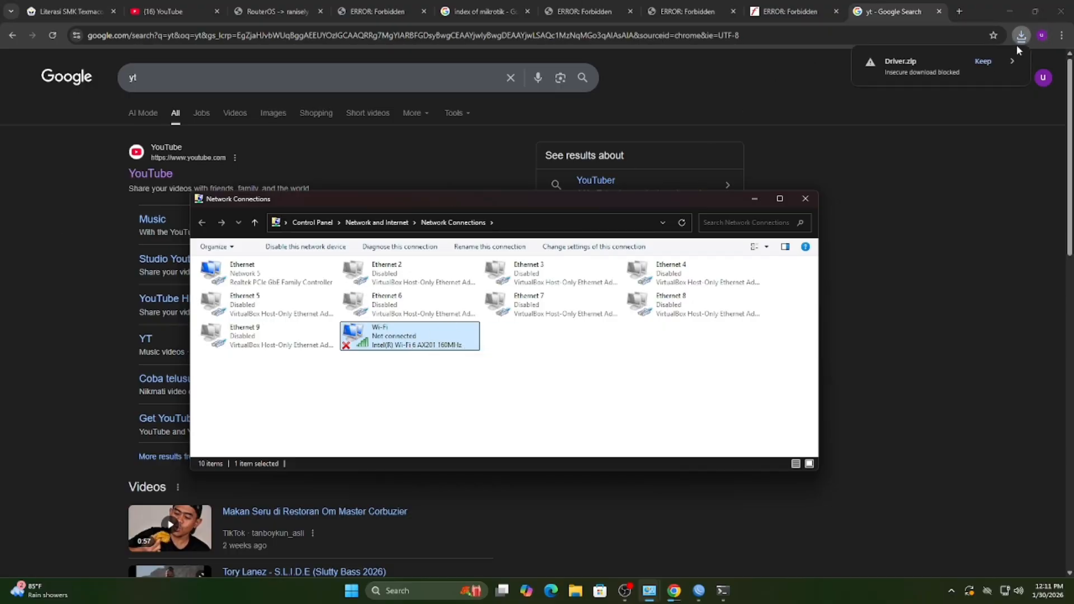
{"action": "left_click", "coordinate": [1005, 590]}
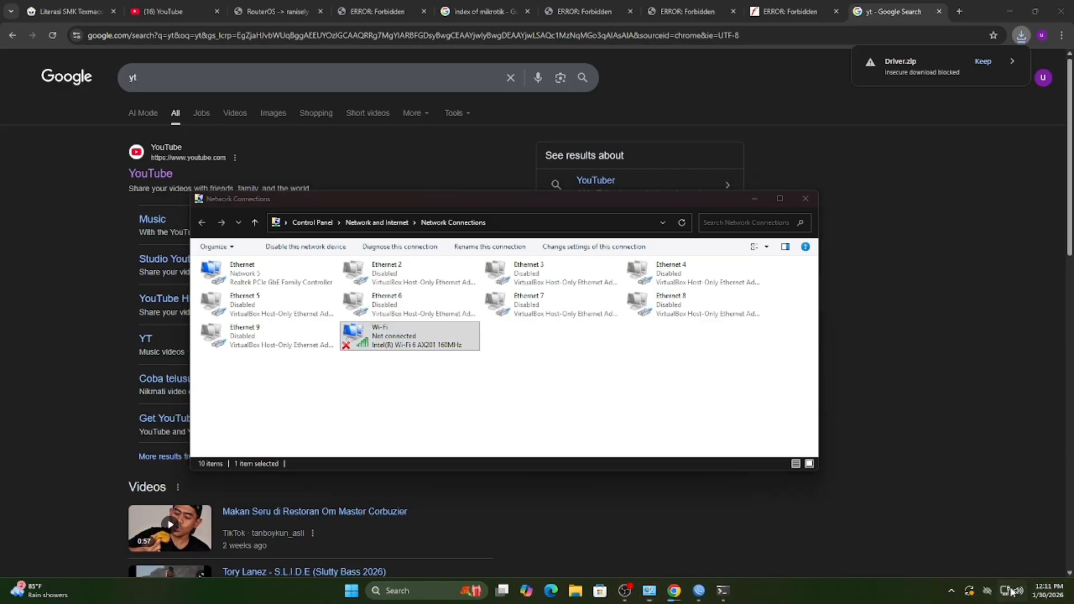
{"action": "left_click", "coordinate": [913, 390]}
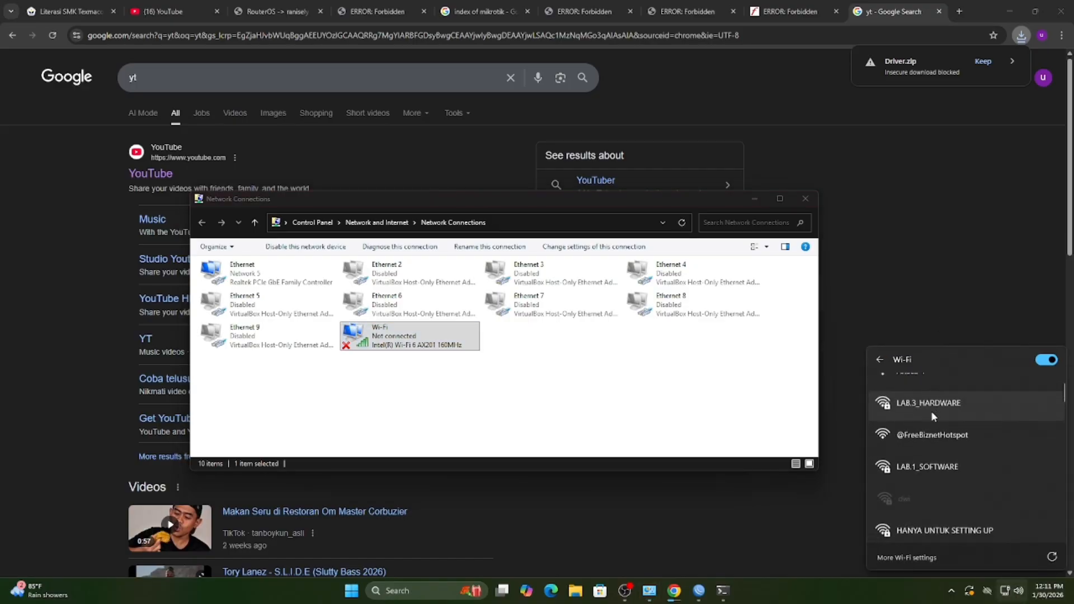
{"action": "scroll", "coordinate": [932, 419], "scroll_direction": "down", "scroll_amount": 3}
{"action": "scroll", "coordinate": [934, 422], "scroll_direction": "down", "scroll_amount": 3}
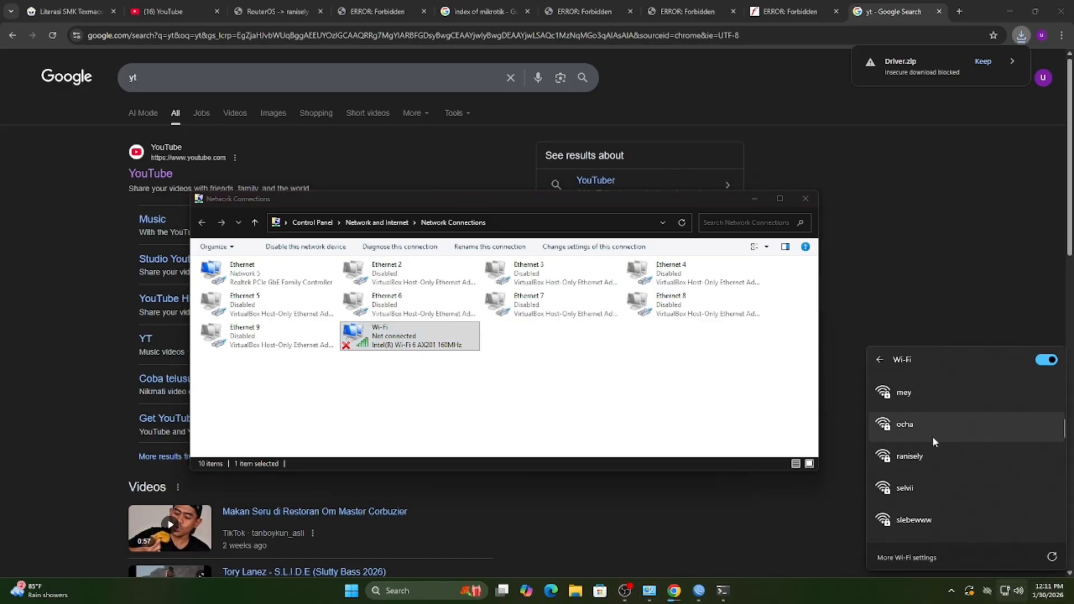
{"action": "left_click", "coordinate": [929, 454]}
{"action": "left_click", "coordinate": [1010, 508]}
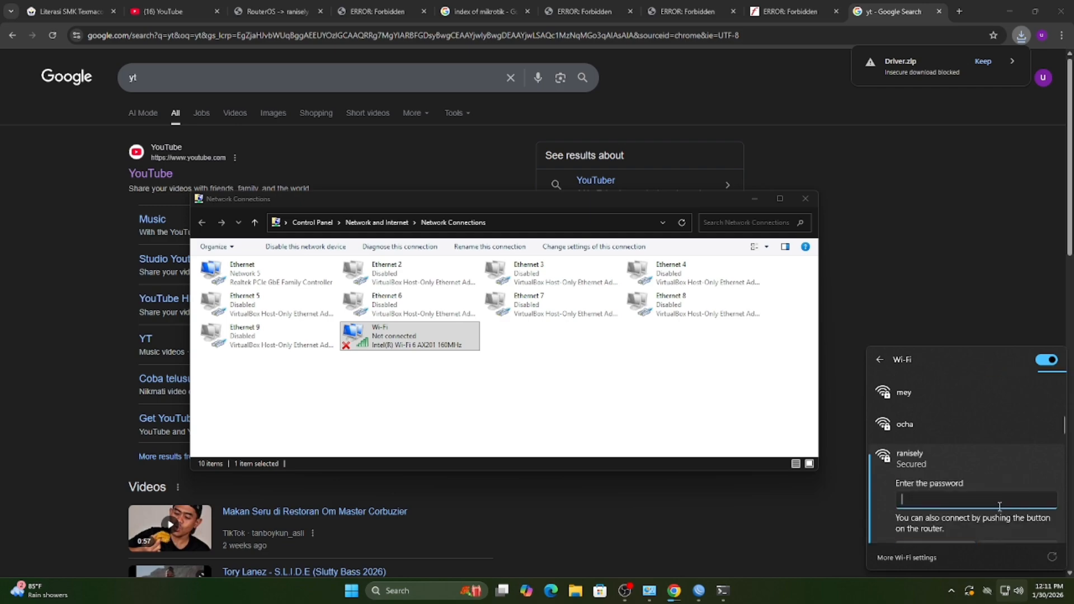
{"action": "type", "text": "********"}
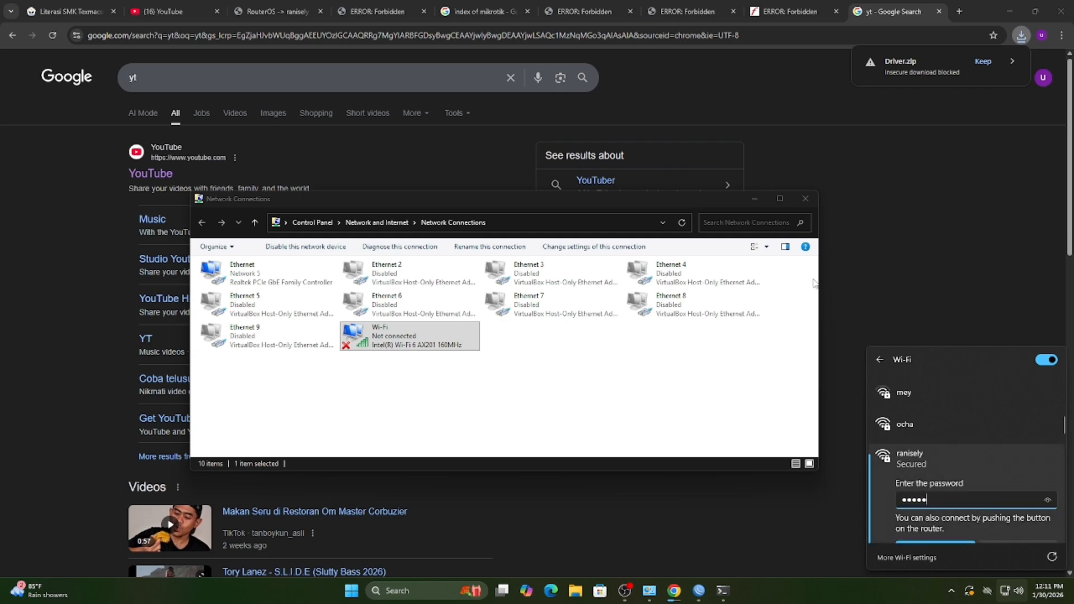
{"action": "key", "text": "Return"}
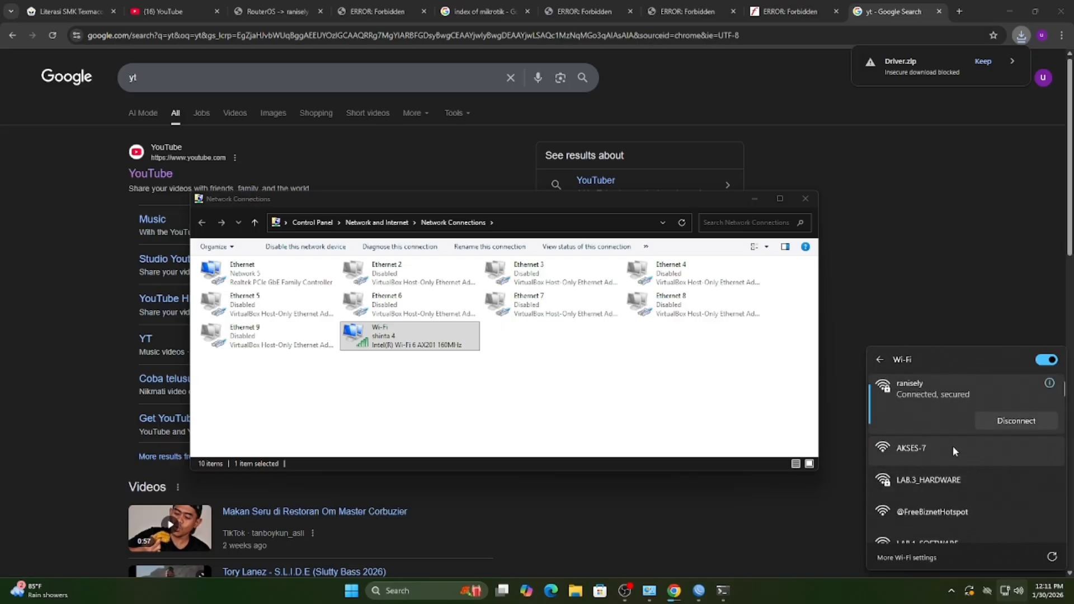
Disable the computer's Realtek Ethernet adapter and minimise the Network Connections window
{"action": "right_click", "coordinate": [278, 289]}
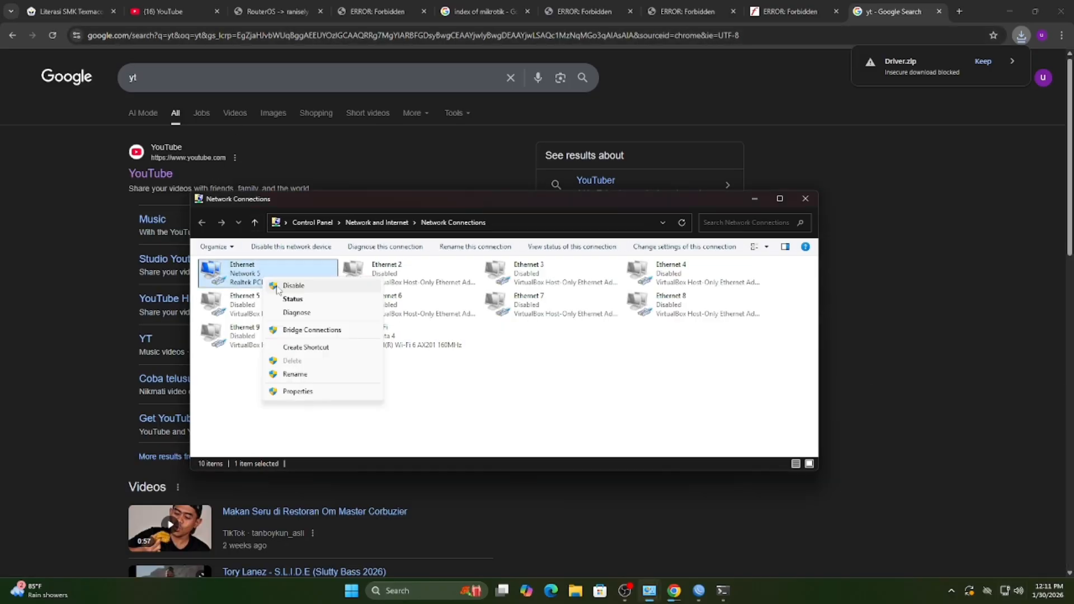
{"action": "left_click", "coordinate": [287, 286]}
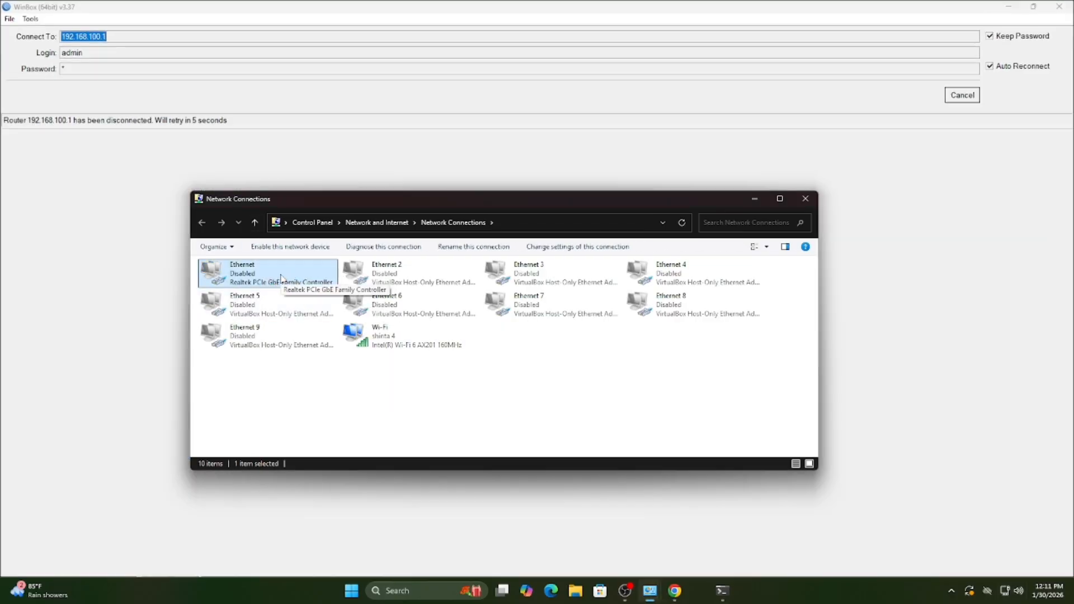
{"action": "left_click", "coordinate": [754, 199]}
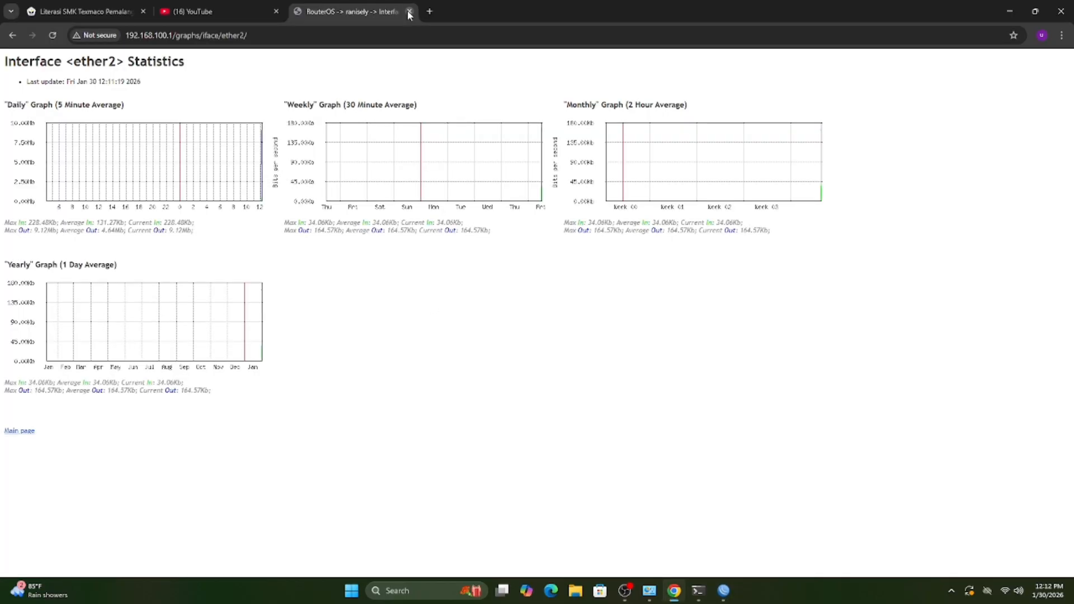
Test mp3 blocking by searching "index of mp3" in a new browser tab and opening TOPImp3.mp3 on jucciz.com
{"action": "left_click", "coordinate": [409, 12]}
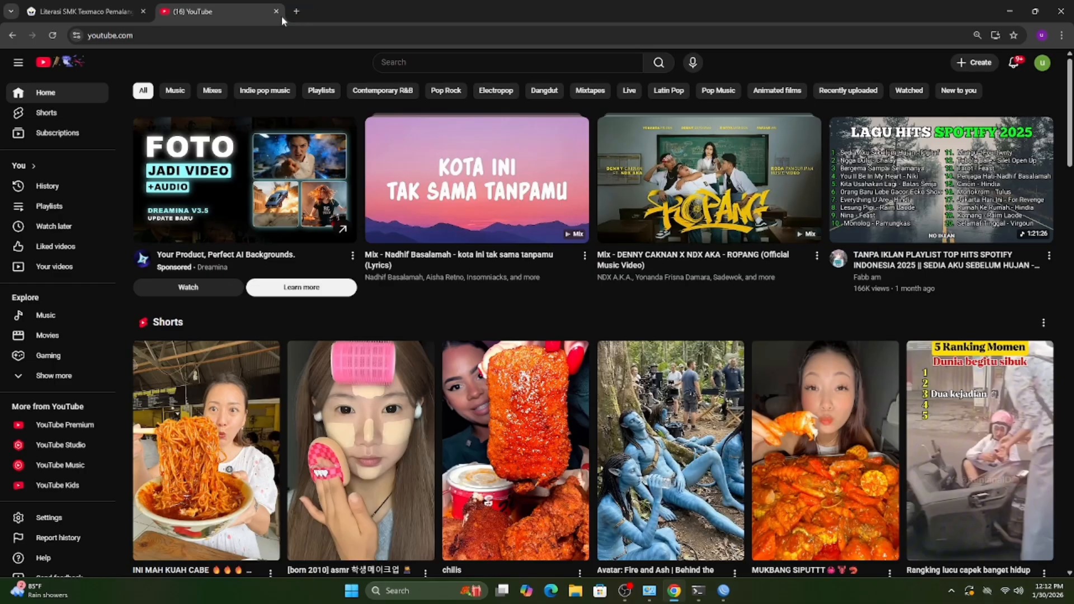
{"action": "left_click", "coordinate": [296, 11]}
{"action": "type", "text": "in"}
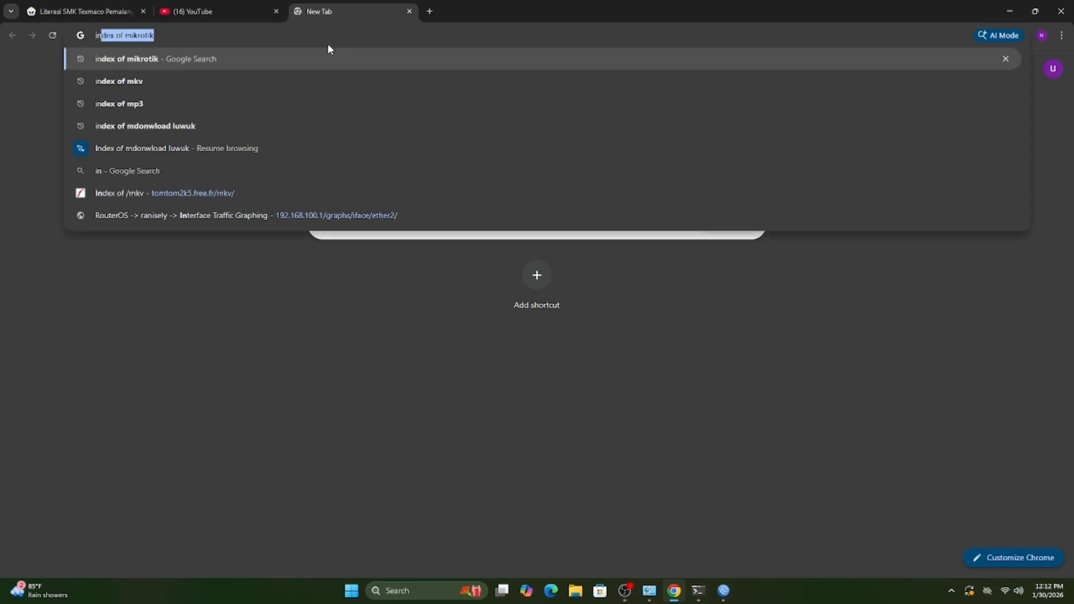
{"action": "type", "text": "dex of "}
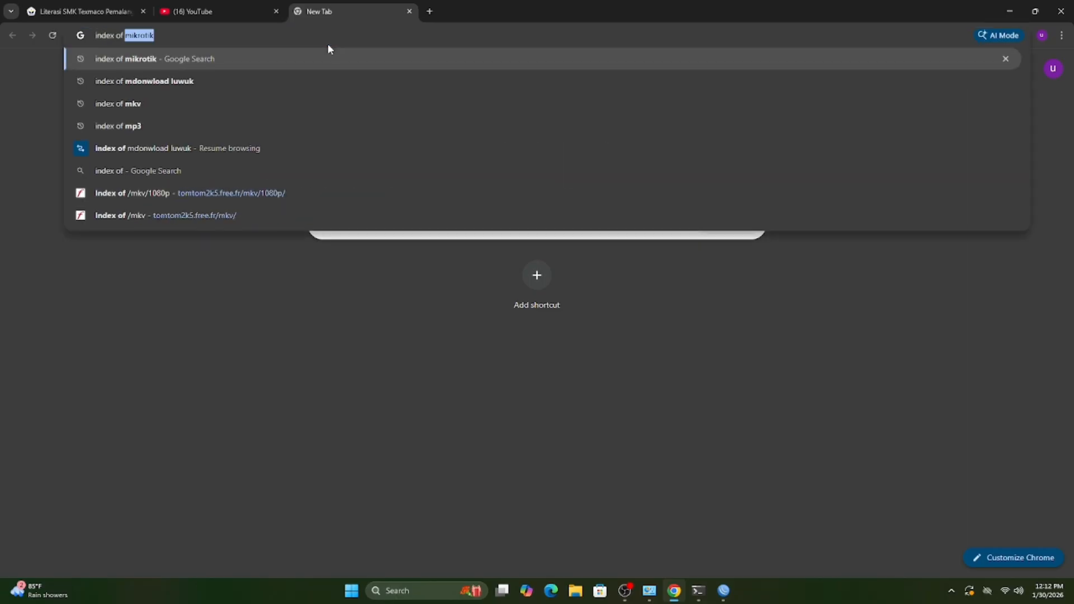
{"action": "type", "text": "mp3"}
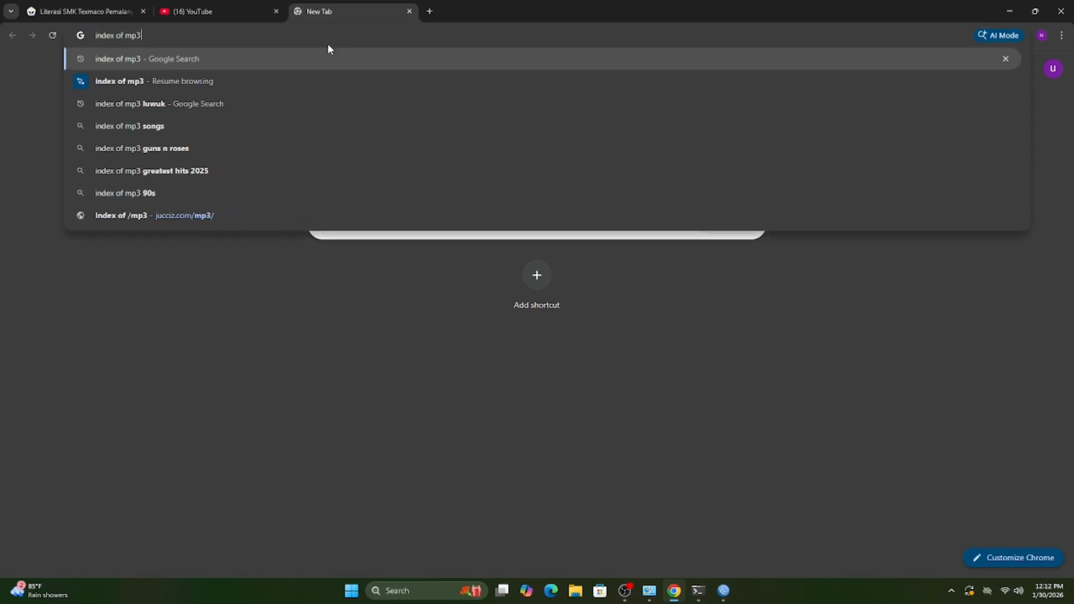
{"action": "key", "text": "Return"}
{"action": "left_click", "coordinate": [196, 186]}
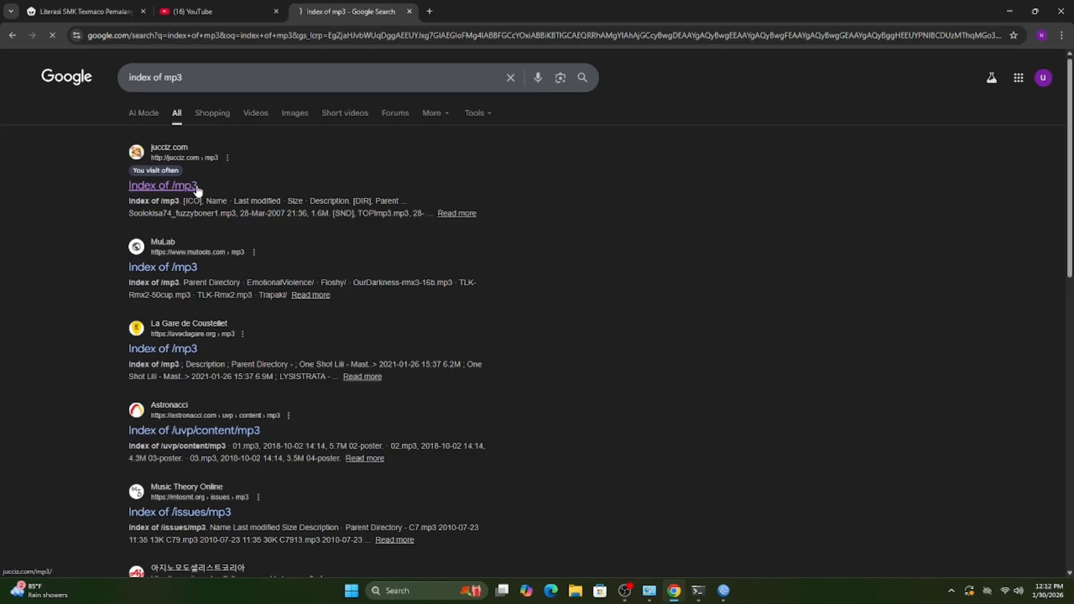
{"action": "left_click", "coordinate": [28, 193]}
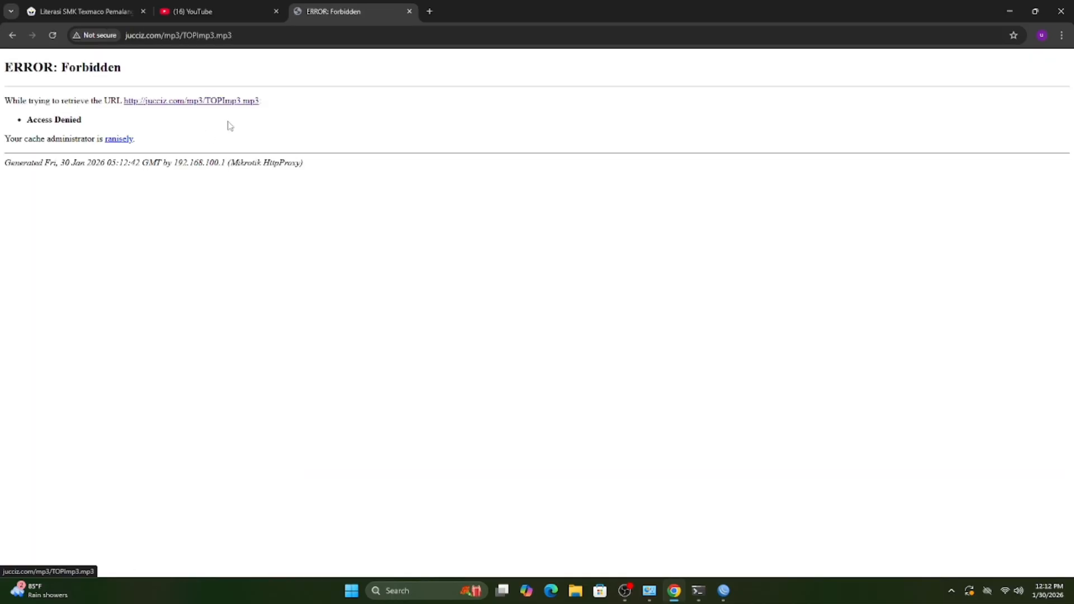
Test the MikroTik path block by searching "index of mikrotik" and opening the Mirror Poliwangi /mikrotik/6.31/ result
{"action": "left_click", "coordinate": [427, 10]}
{"action": "type", "text": "index of "}
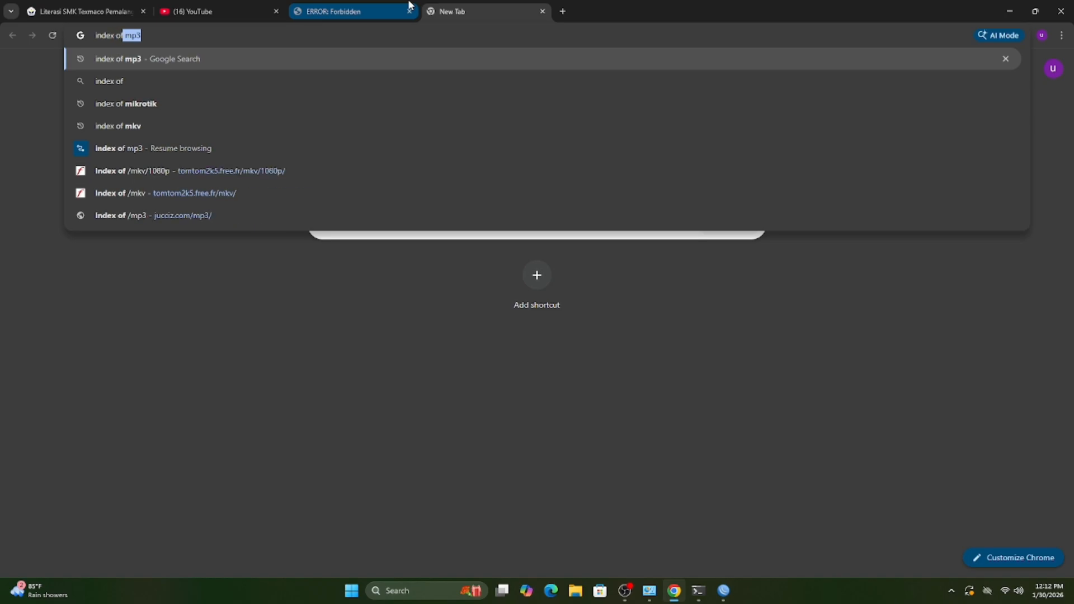
{"action": "type", "text": "mikrotik"}
{"action": "key", "text": "Return"}
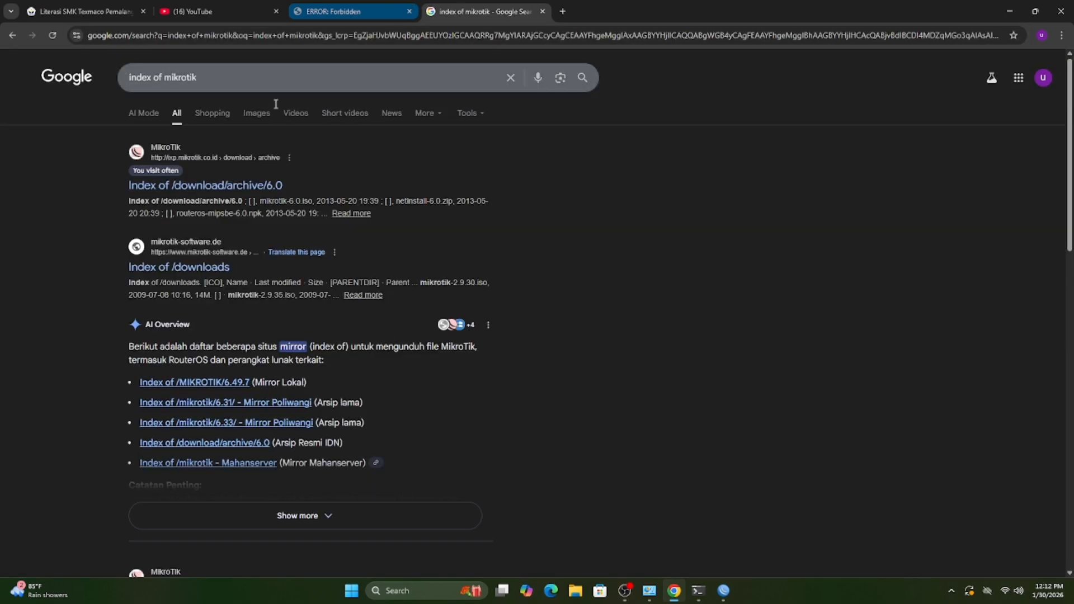
{"action": "left_click", "coordinate": [230, 403]}
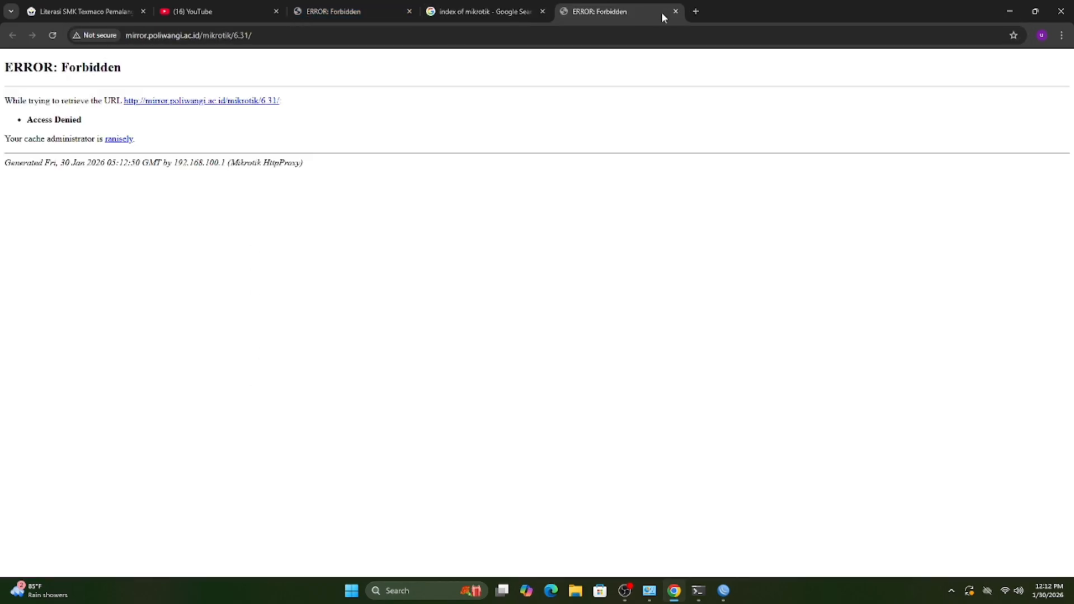
Test mkv blocking by searching "index of mkv" and opening the 300.2006 file in the 1080p folder on tomtom2k5.free.fr
{"action": "key", "text": "ctrl+t"}
{"action": "type", "text": "ins"}
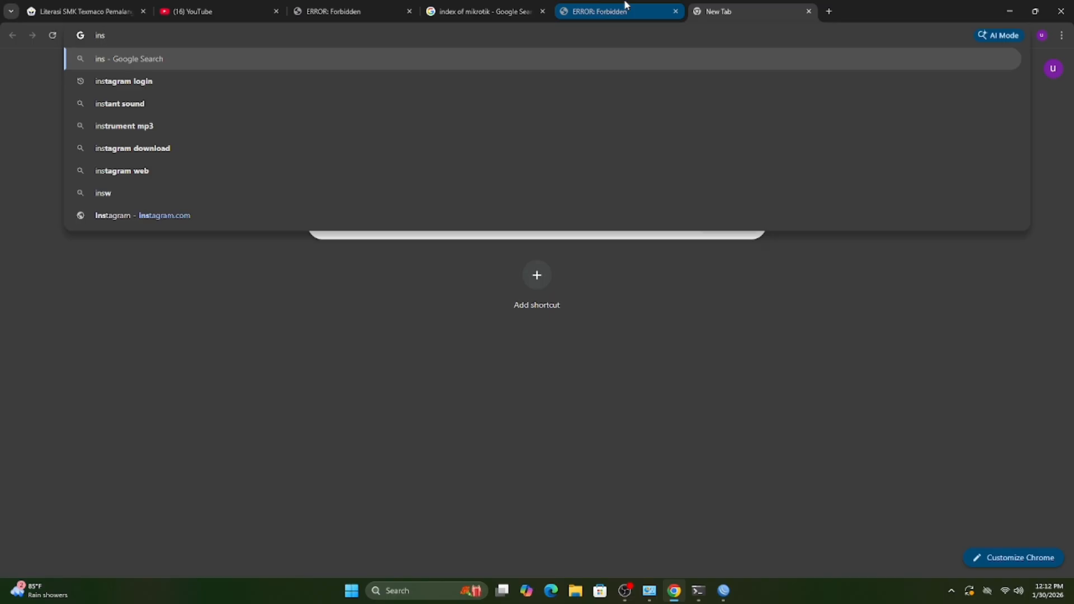
{"action": "key", "text": "BackSpace"}
{"action": "key", "text": "BackSpace"}
{"action": "key", "text": "BackSpace"}
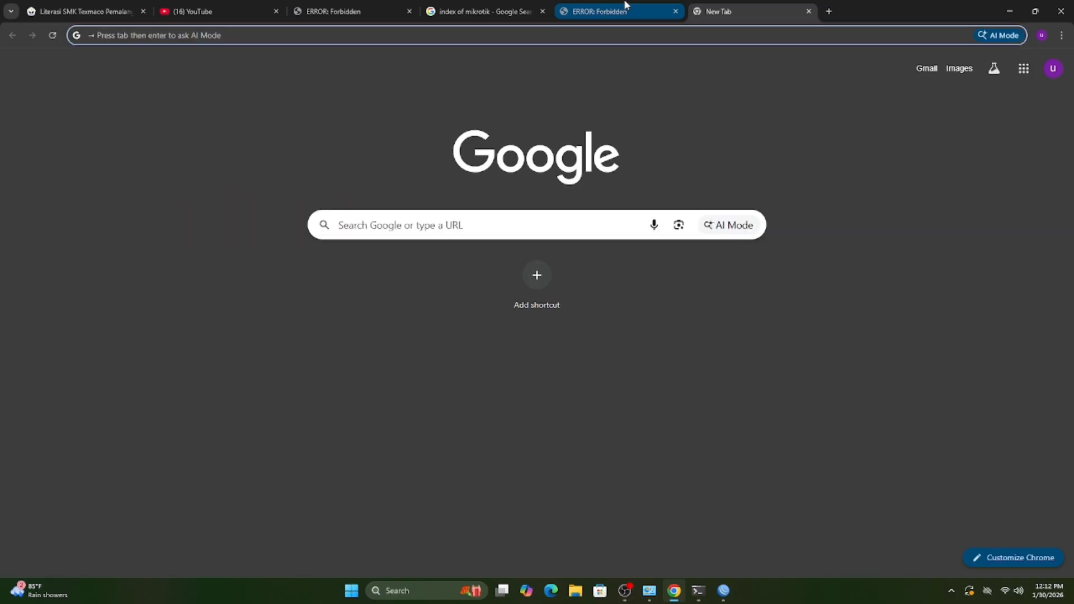
{"action": "type", "text": "inde"}
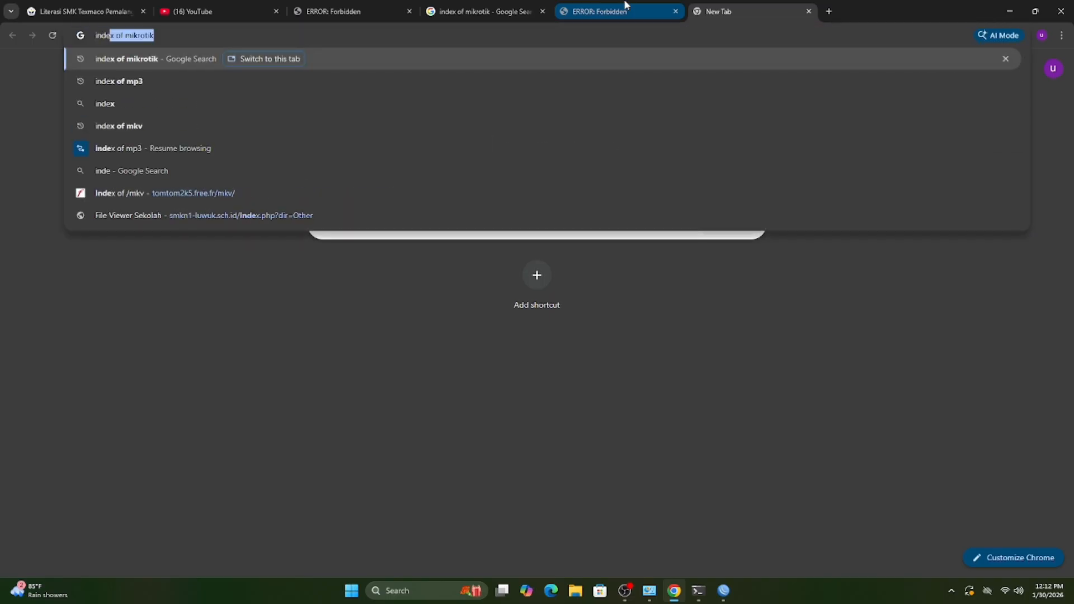
{"action": "type", "text": "x of mkv"}
{"action": "key", "text": "Return"}
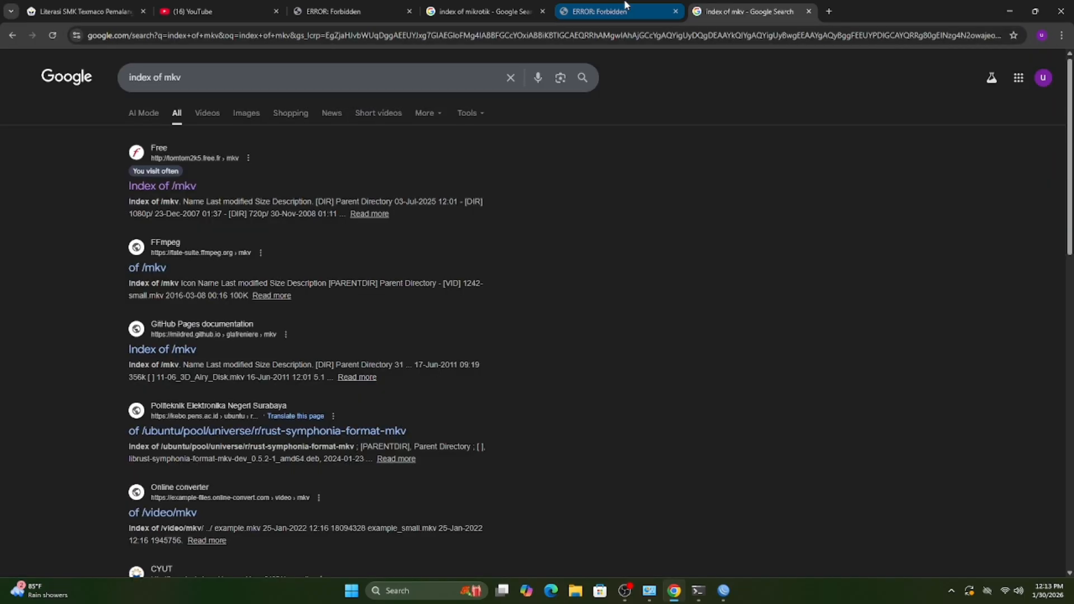
{"action": "left_click", "coordinate": [163, 187]}
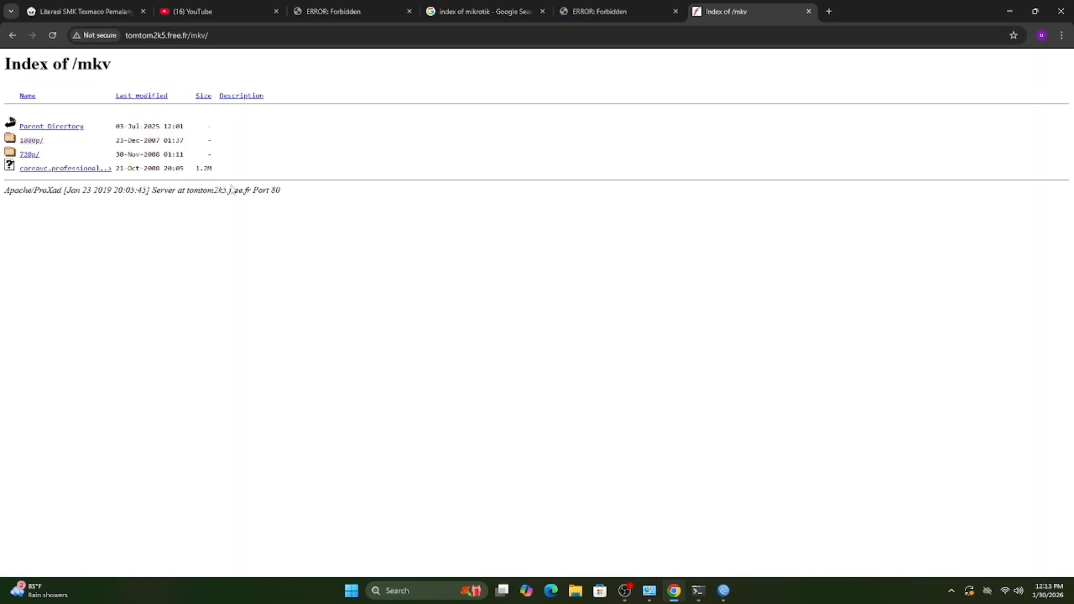
{"action": "left_click", "coordinate": [29, 141]}
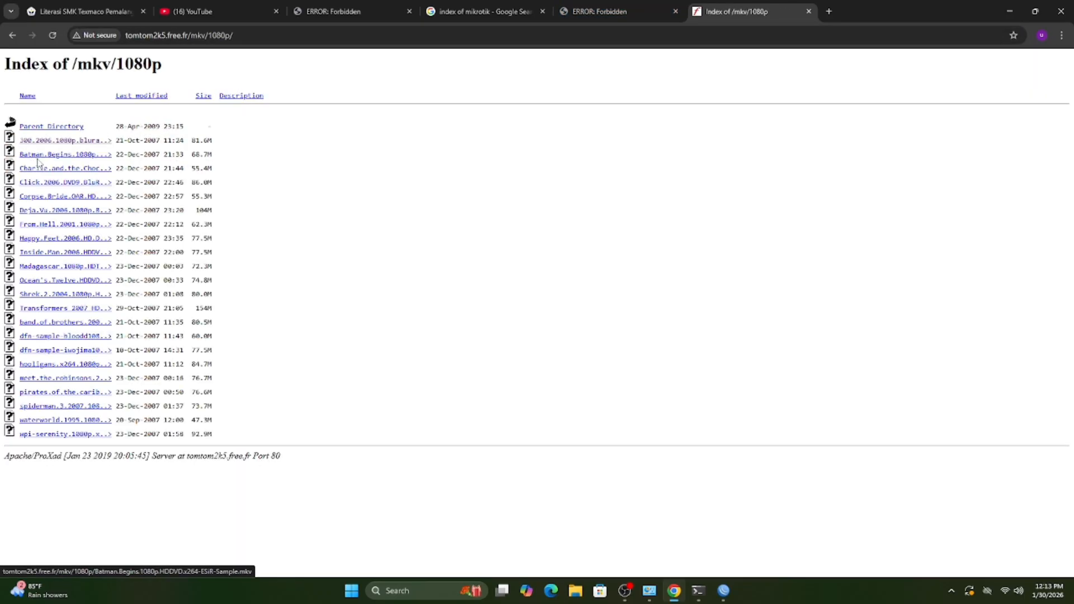
{"action": "left_click", "coordinate": [46, 145]}
Test the host block by opening linux.or.id in a new browser tab
{"action": "left_click", "coordinate": [829, 11]}
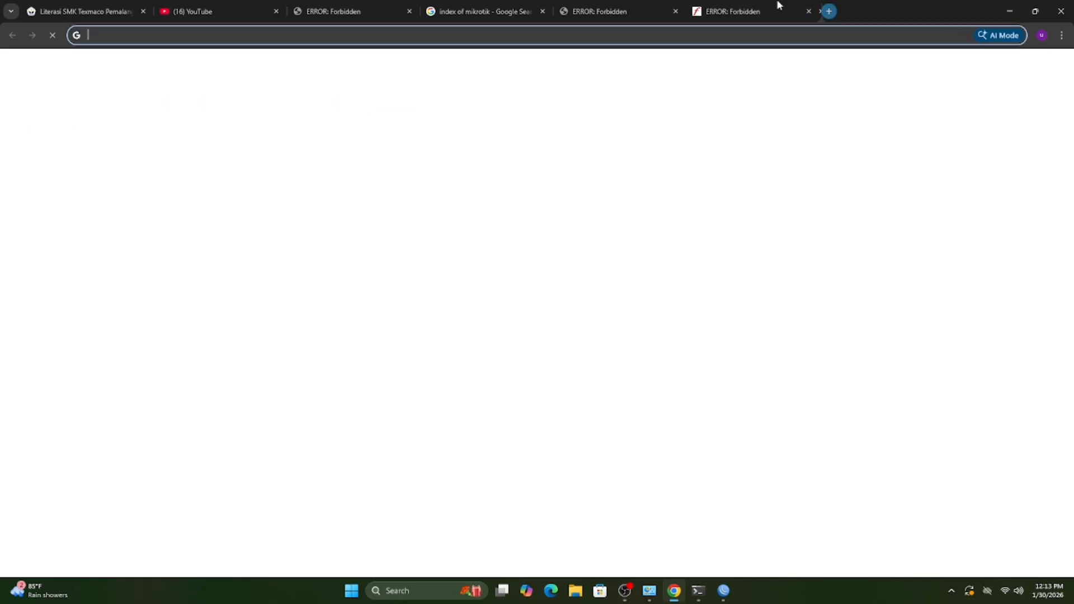
{"action": "type", "text": "linux.or.i"}
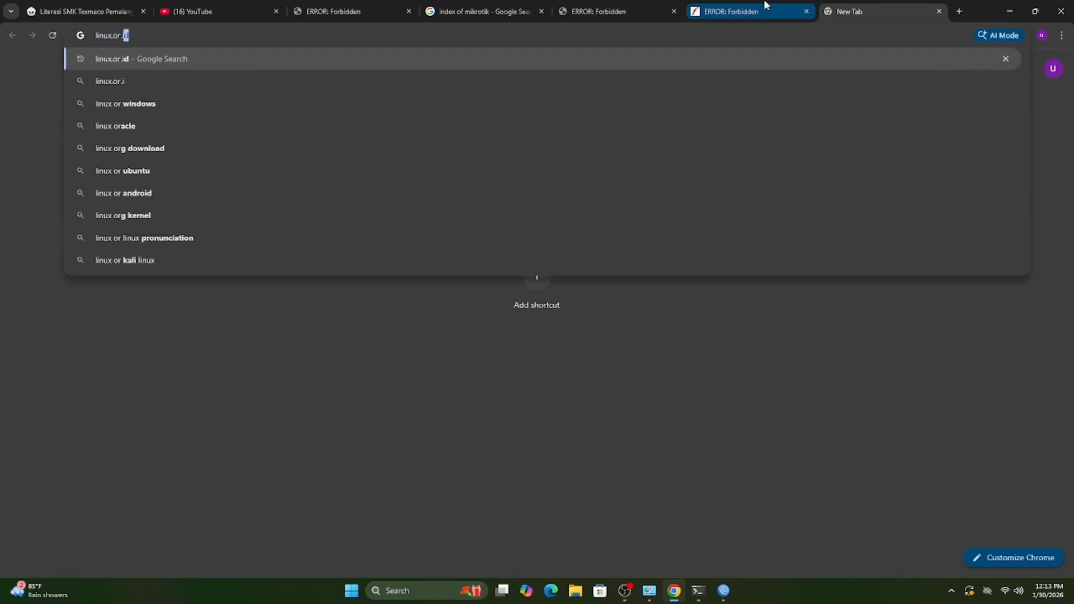
{"action": "key", "text": "Return"}
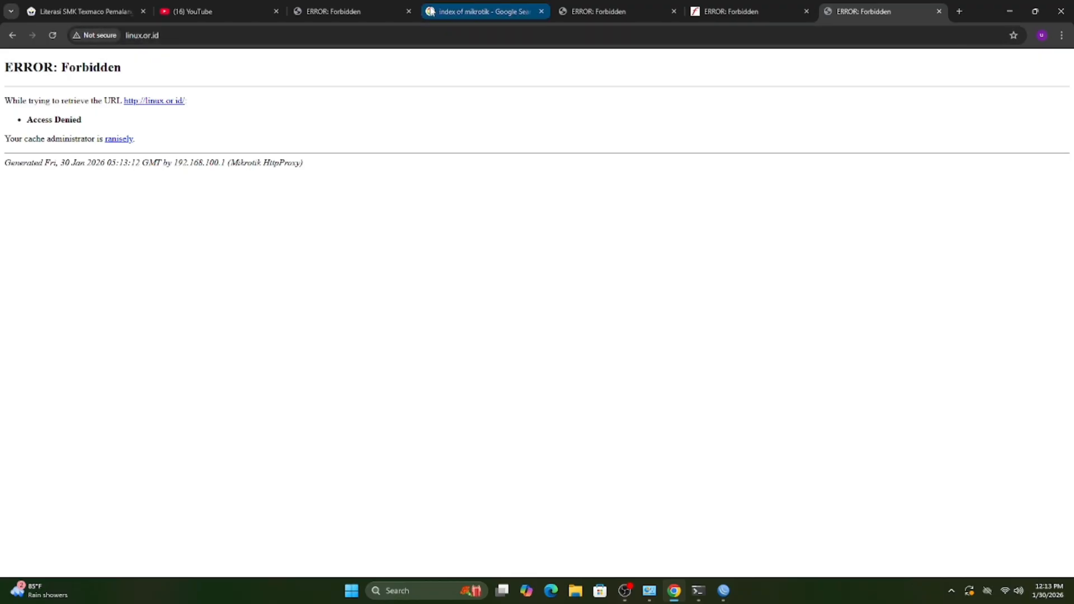
Review the open test pages for the mp3, MikroTik mirror, mkv and linux.or.id blocks
{"action": "left_click", "coordinate": [379, 16]}
{"action": "left_click", "coordinate": [601, 20]}
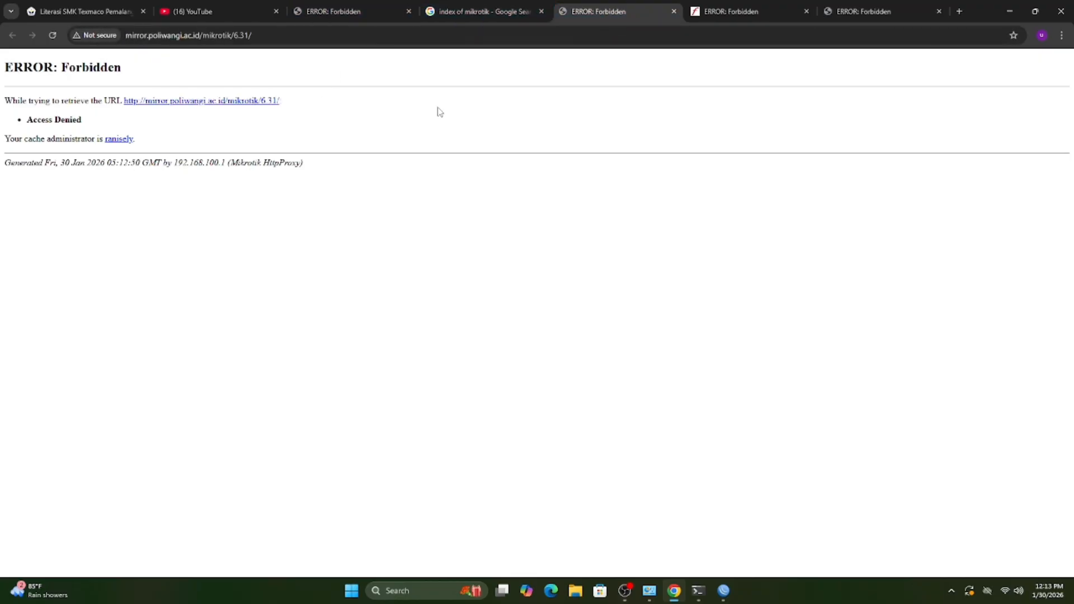
{"action": "left_click", "coordinate": [730, 17]}
{"action": "key", "text": "ctrl+Tab"}
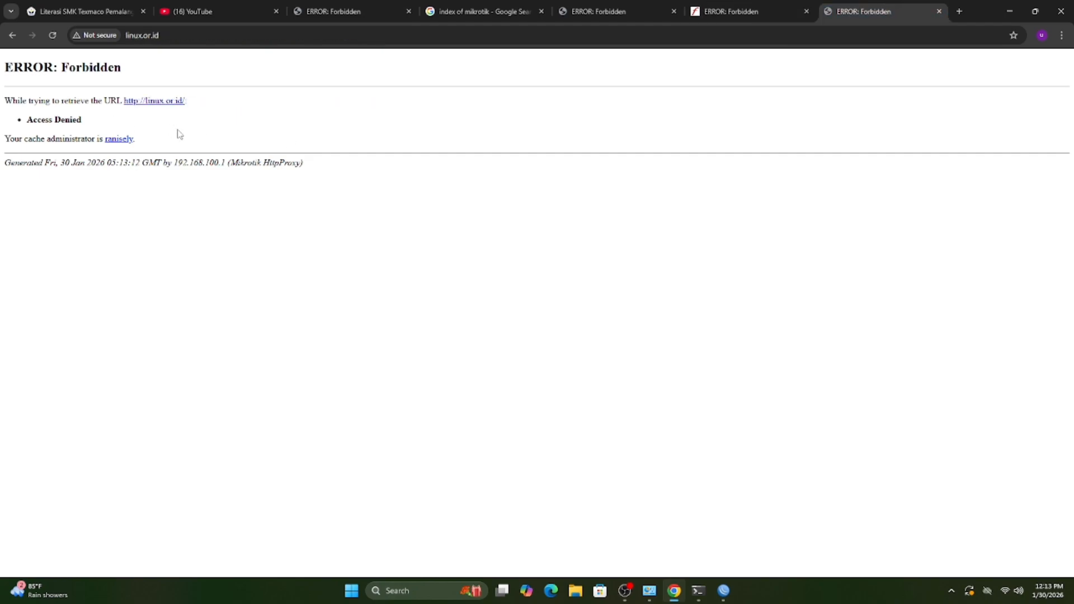
Switch to WinBox, review the Web Proxy Access rules and close the Web Proxy Settings window
{"action": "left_click", "coordinate": [723, 593]}
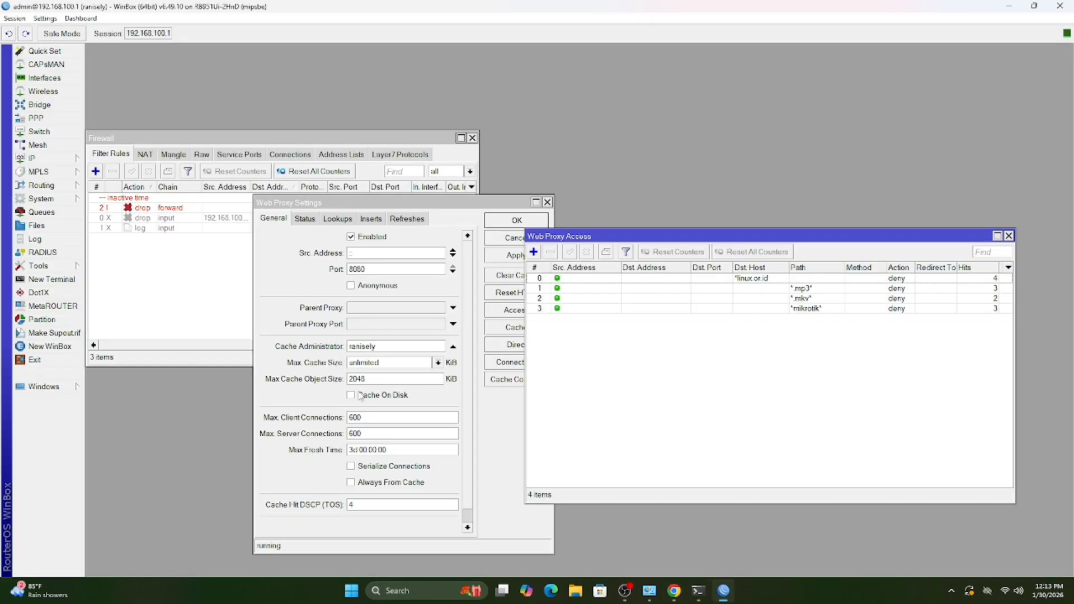
{"action": "left_click", "coordinate": [607, 309]}
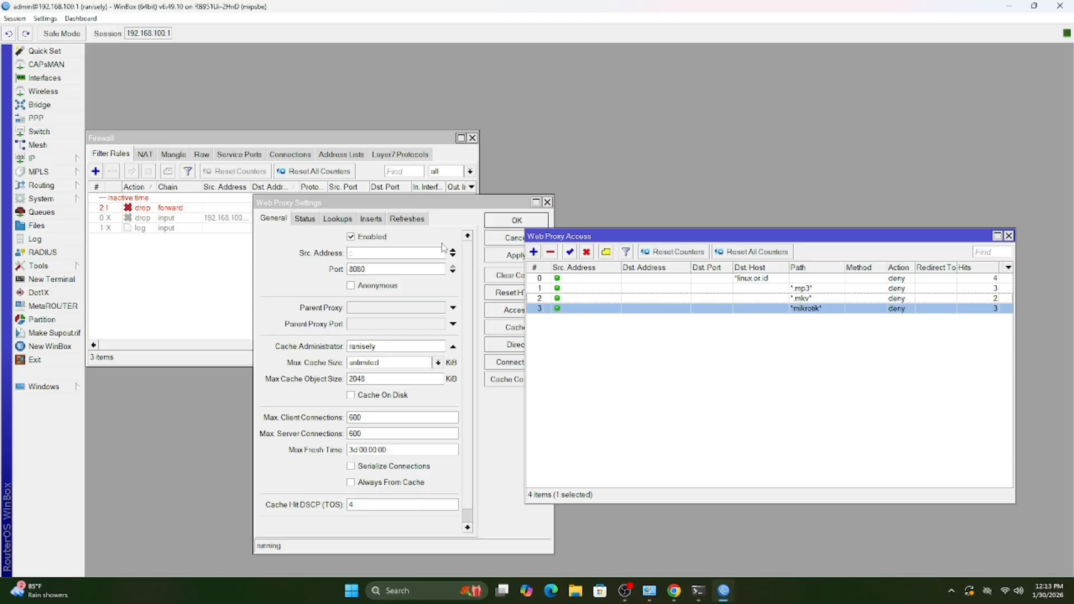
{"action": "left_click", "coordinate": [547, 203]}
Open the forward drop filter rule for ports 80-443 and set its In. Interface to wlan1
{"action": "left_click", "coordinate": [221, 209]}
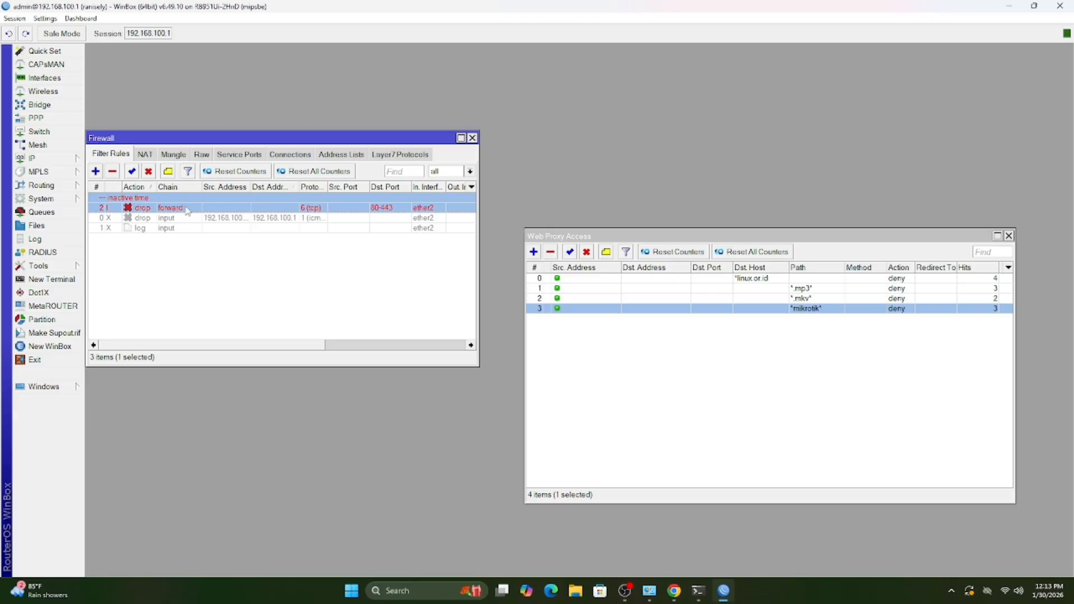
{"action": "double_click", "coordinate": [157, 210]}
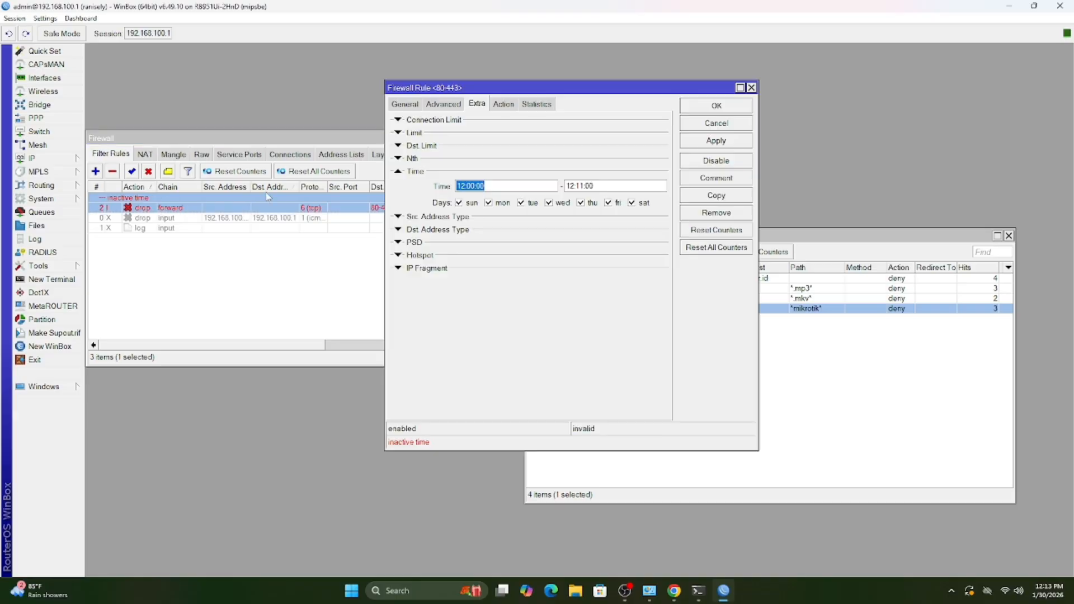
{"action": "left_click", "coordinate": [393, 106]}
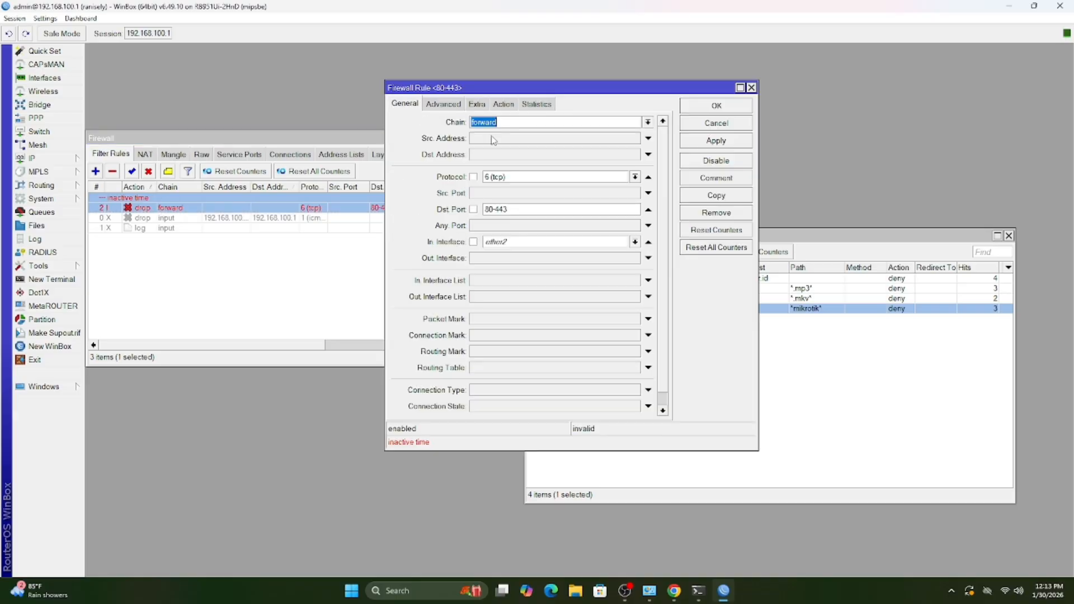
{"action": "left_click", "coordinate": [507, 241]}
{"action": "left_click", "coordinate": [511, 324]}
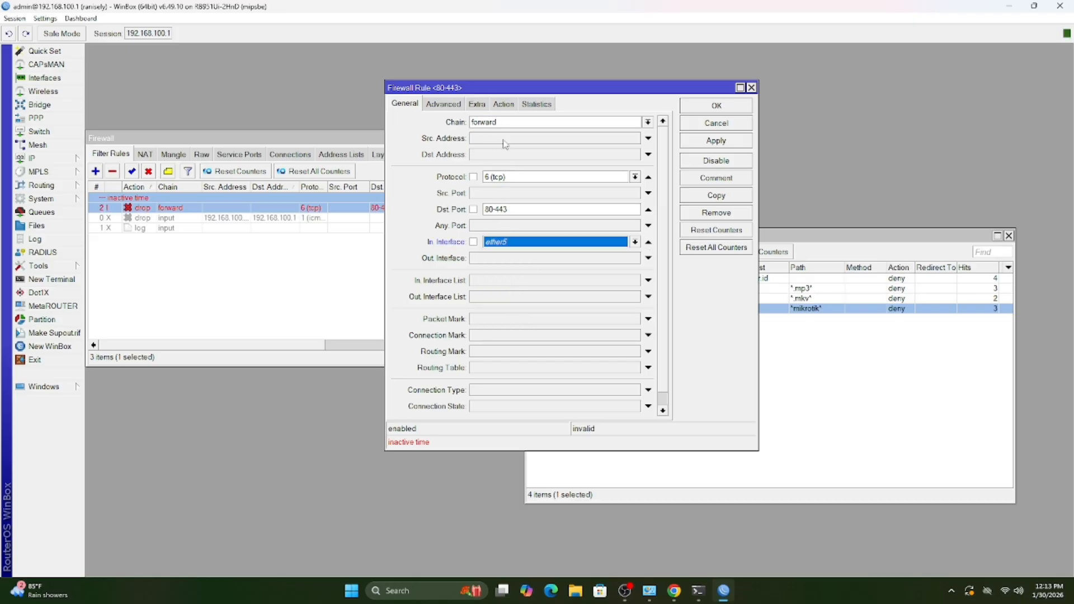
{"action": "left_click", "coordinate": [503, 241]}
{"action": "left_click", "coordinate": [504, 336]}
Change the end time of the forward rule's time range, keep its action as drop and save the rule
{"action": "left_click", "coordinate": [478, 104]}
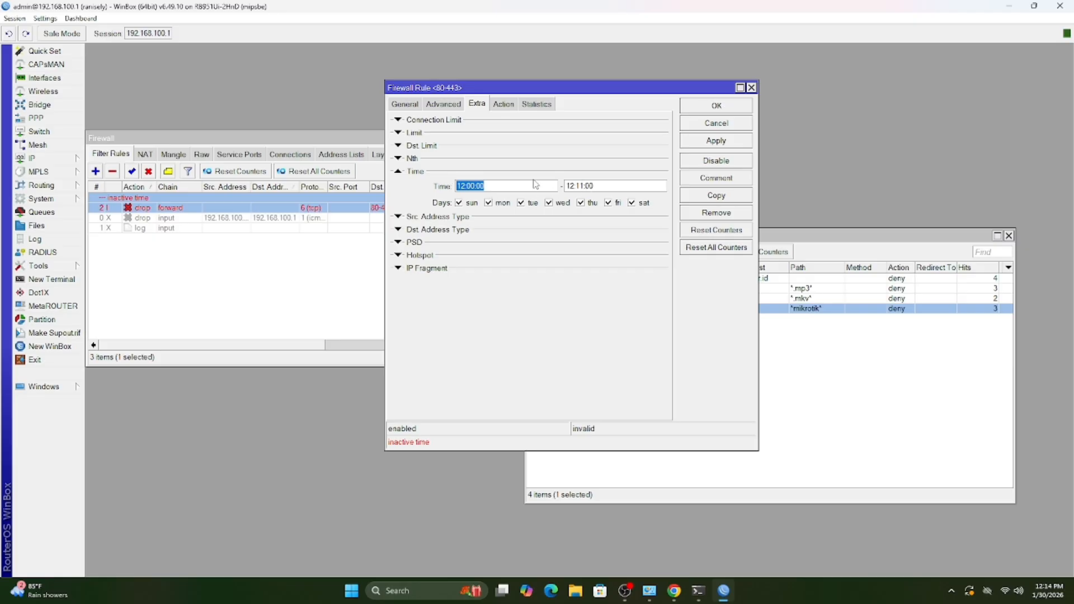
{"action": "left_click", "coordinate": [583, 185]}
{"action": "key", "text": "BackSpace"}
{"action": "key", "text": "BackSpace"}
{"action": "key", "text": "BackSpace"}
{"action": "left_click", "coordinate": [503, 104]}
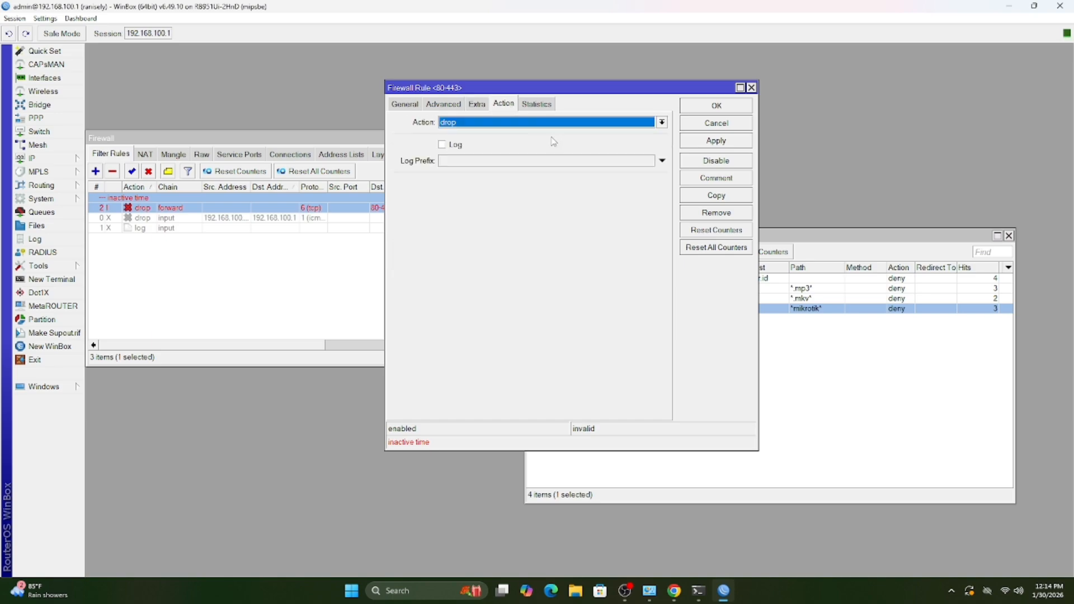
{"action": "left_click", "coordinate": [494, 124]}
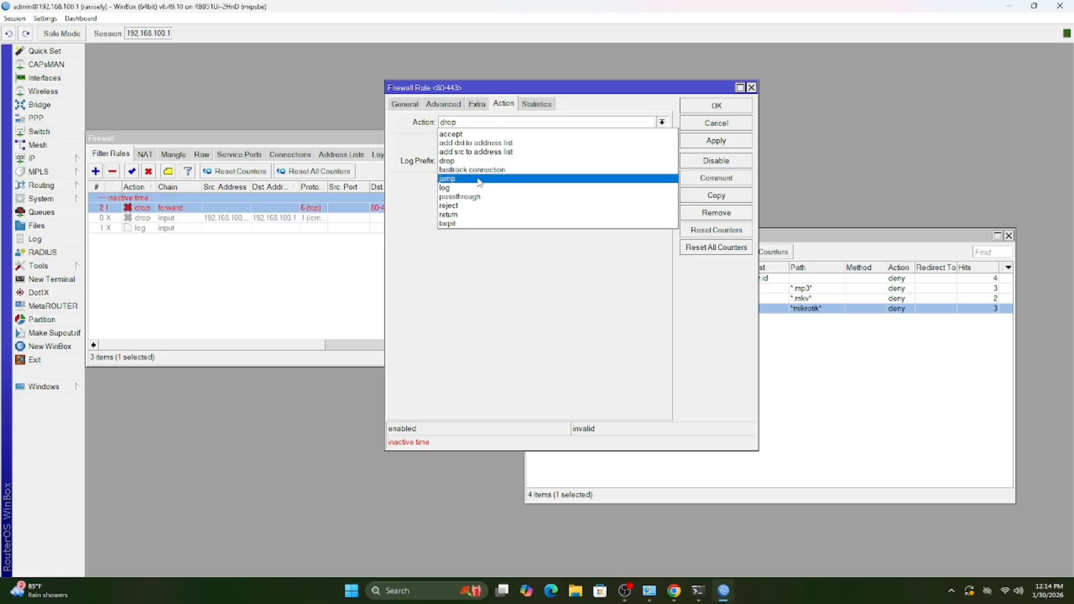
{"action": "left_click", "coordinate": [486, 161]}
{"action": "left_click", "coordinate": [730, 141]}
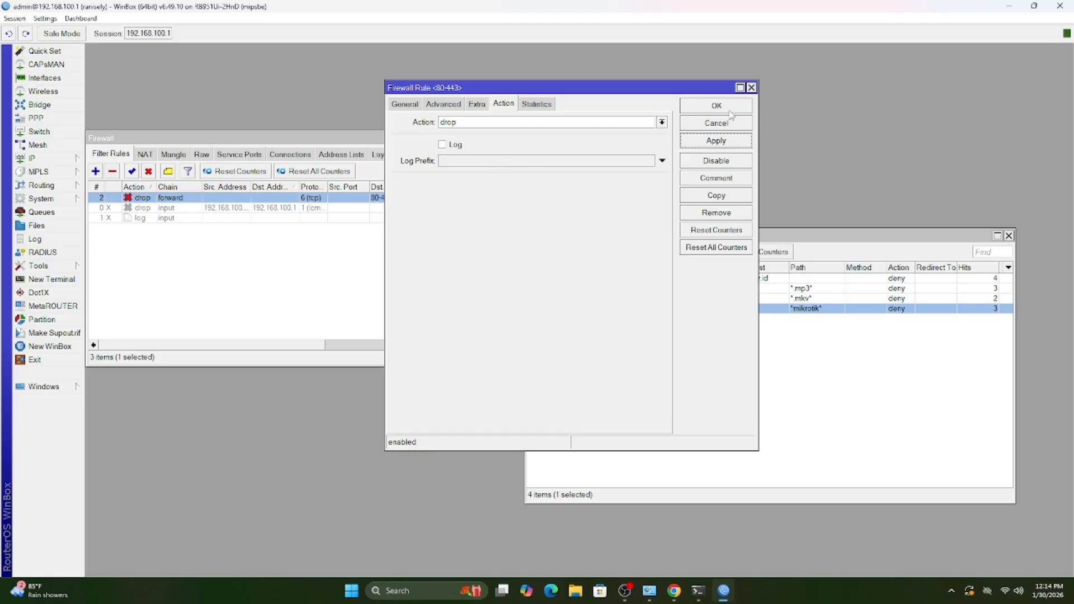
{"action": "left_click", "coordinate": [720, 107]}
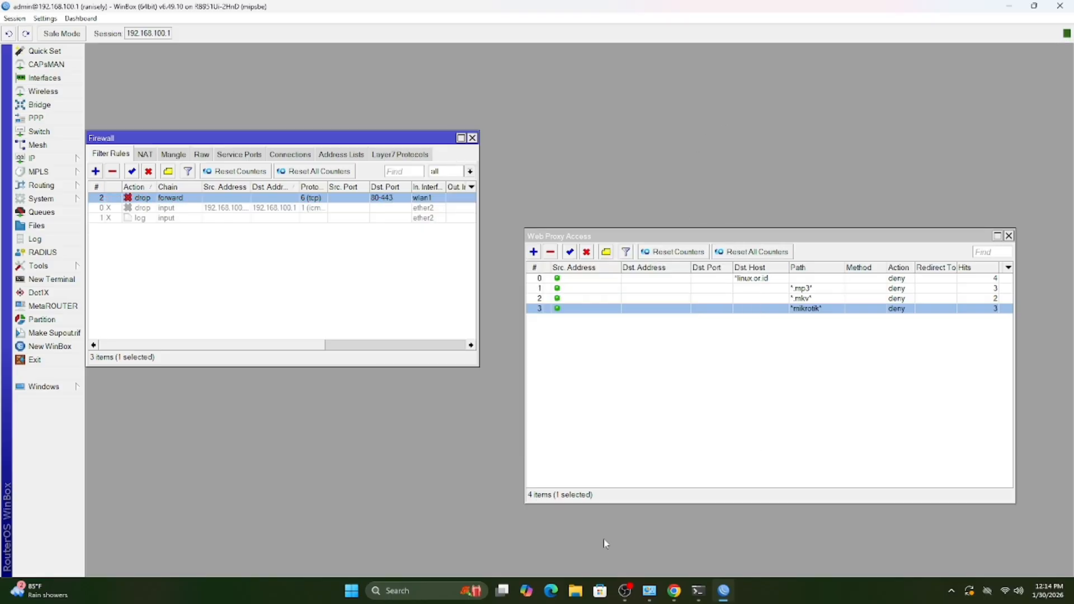
Switch to Chrome and test the timed firewall rule by searching "yt" in a new tab, reloading the page and opening YouTube
{"action": "left_click", "coordinate": [673, 595]}
{"action": "left_click", "coordinate": [677, 589]}
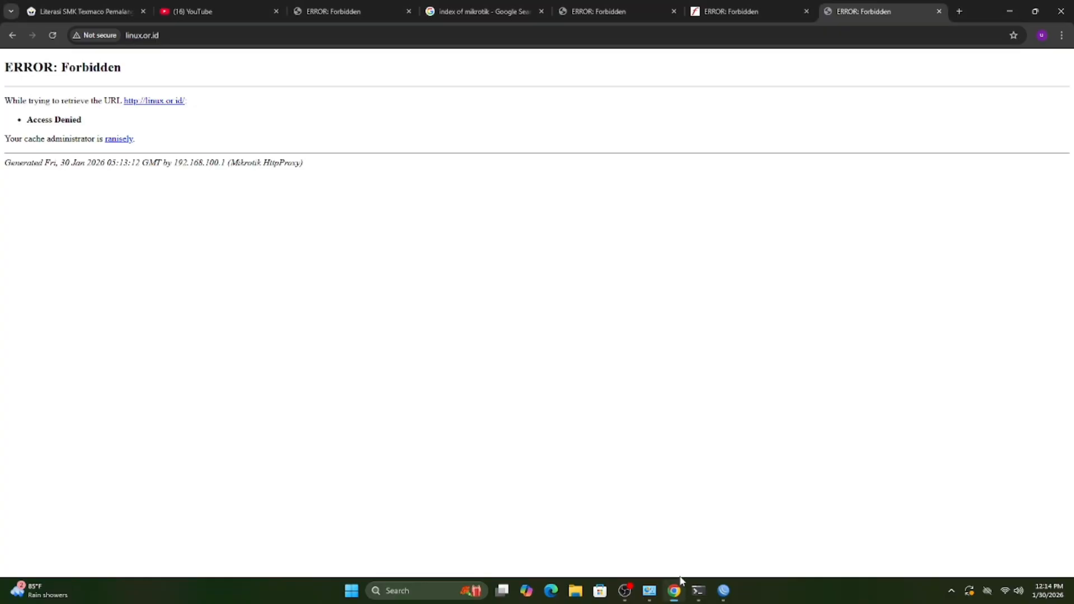
{"action": "left_click", "coordinate": [959, 11]}
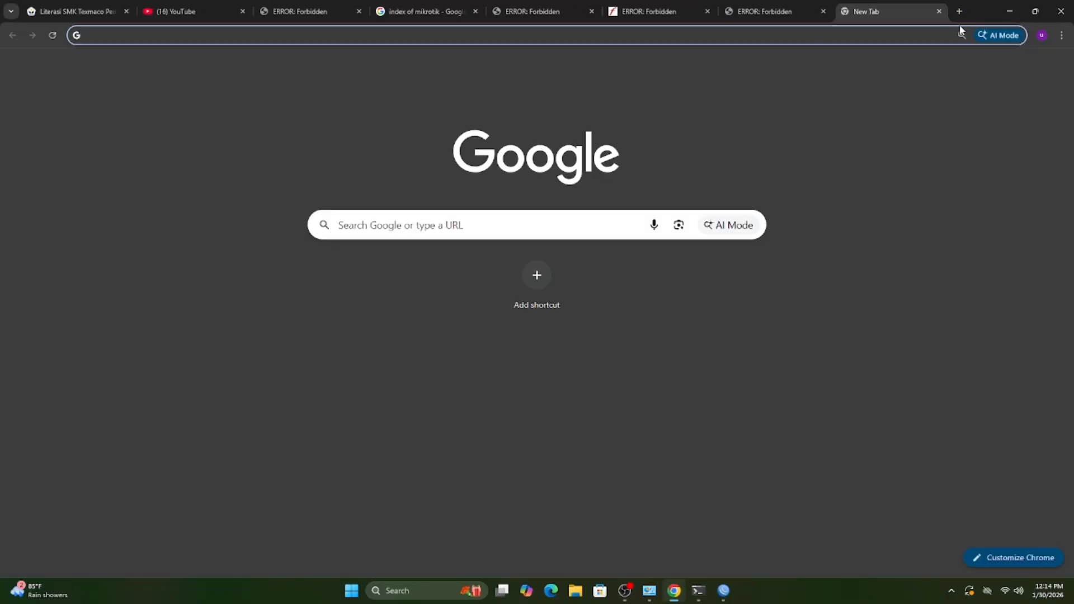
{"action": "type", "text": "yt"}
{"action": "key", "text": "Return"}
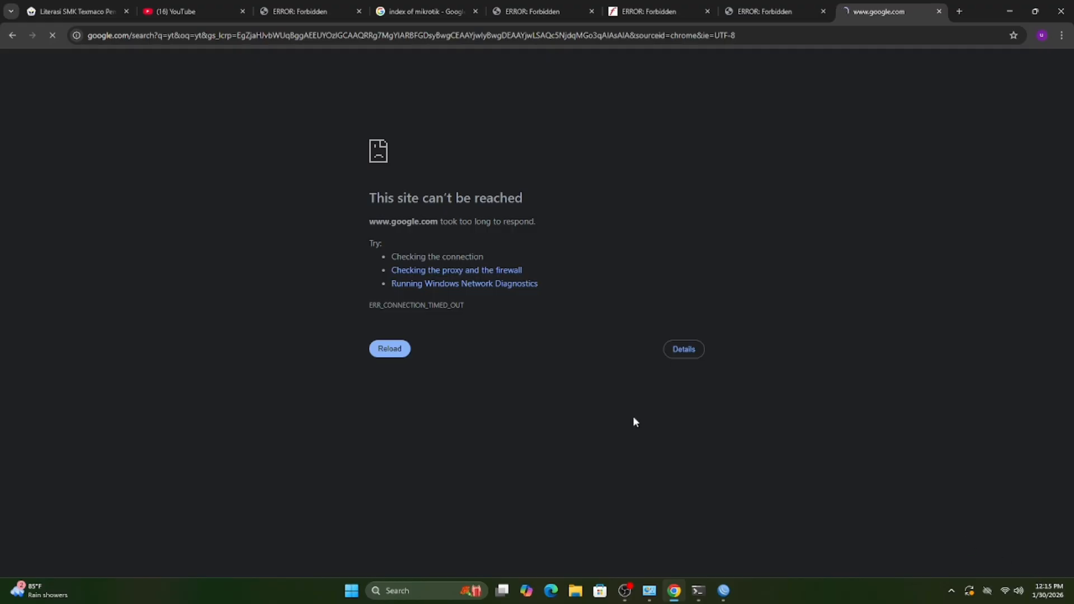
{"action": "left_click", "coordinate": [389, 349]}
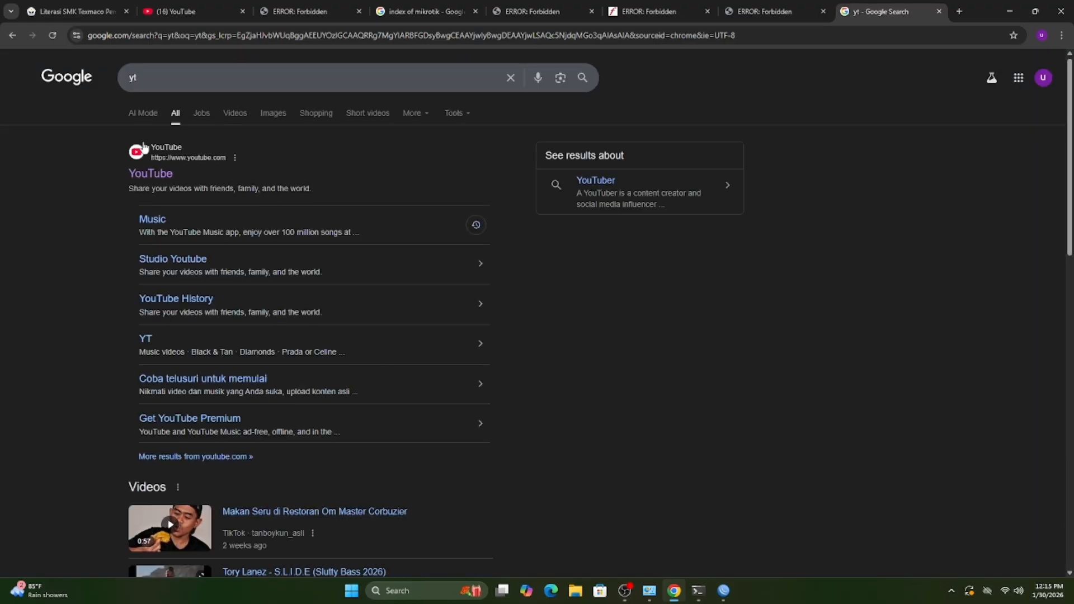
{"action": "left_click", "coordinate": [159, 156]}
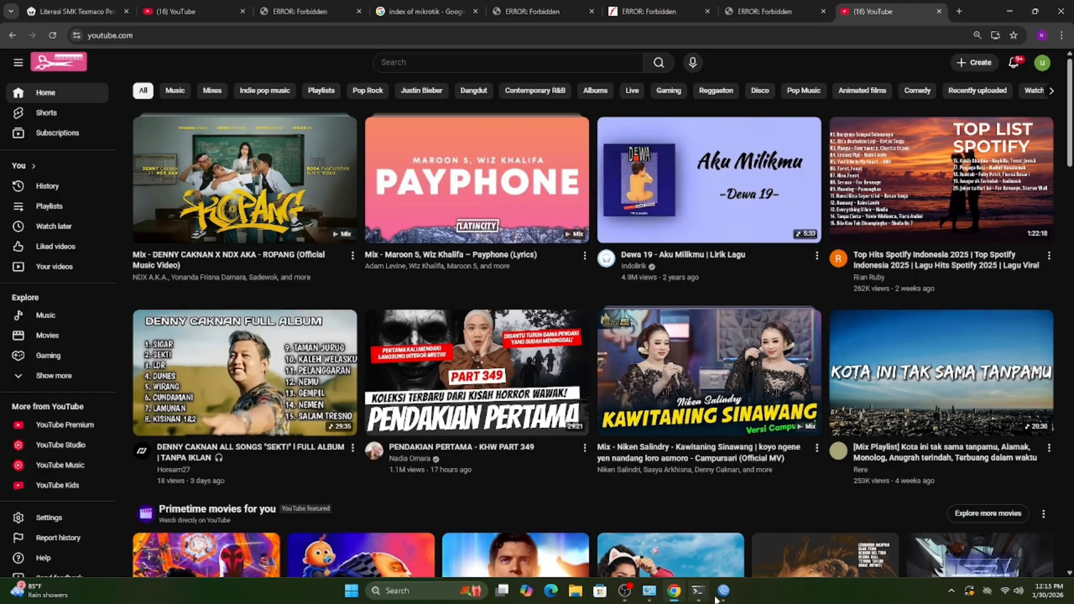
Switch to WinBox and disable the forward drop filter rule for wlan1
{"action": "left_click", "coordinate": [723, 593]}
{"action": "left_click", "coordinate": [40, 160]}
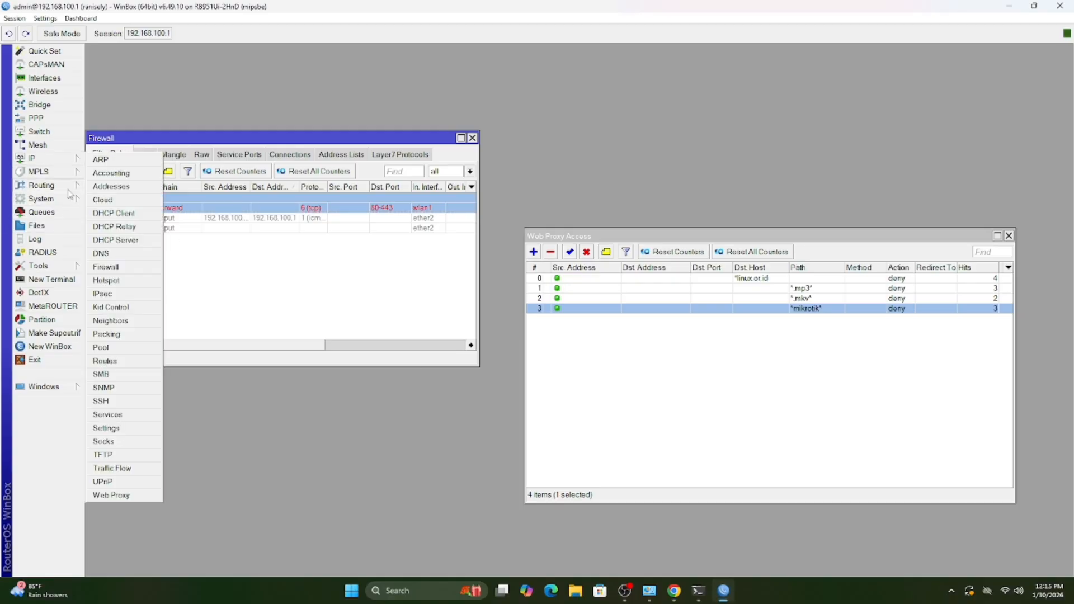
{"action": "left_click", "coordinate": [228, 306]}
{"action": "left_click", "coordinate": [168, 197]}
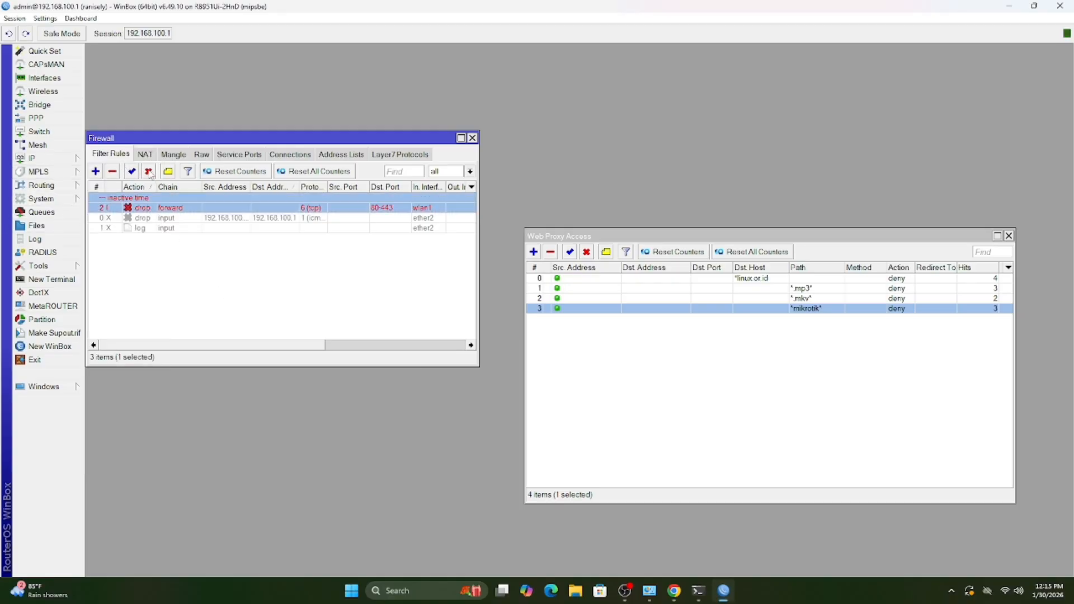
{"action": "left_click", "coordinate": [148, 171]}
Open the OSPF routing settings and add the network 192.168.100.1 in the backbone area
{"action": "left_click", "coordinate": [49, 158]}
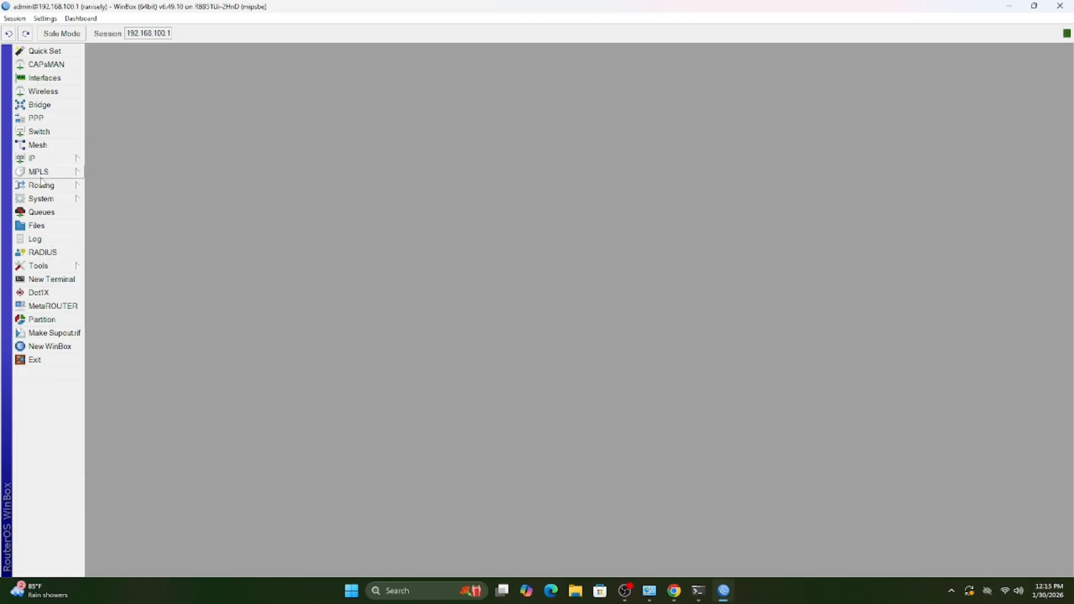
{"action": "left_click", "coordinate": [41, 185]}
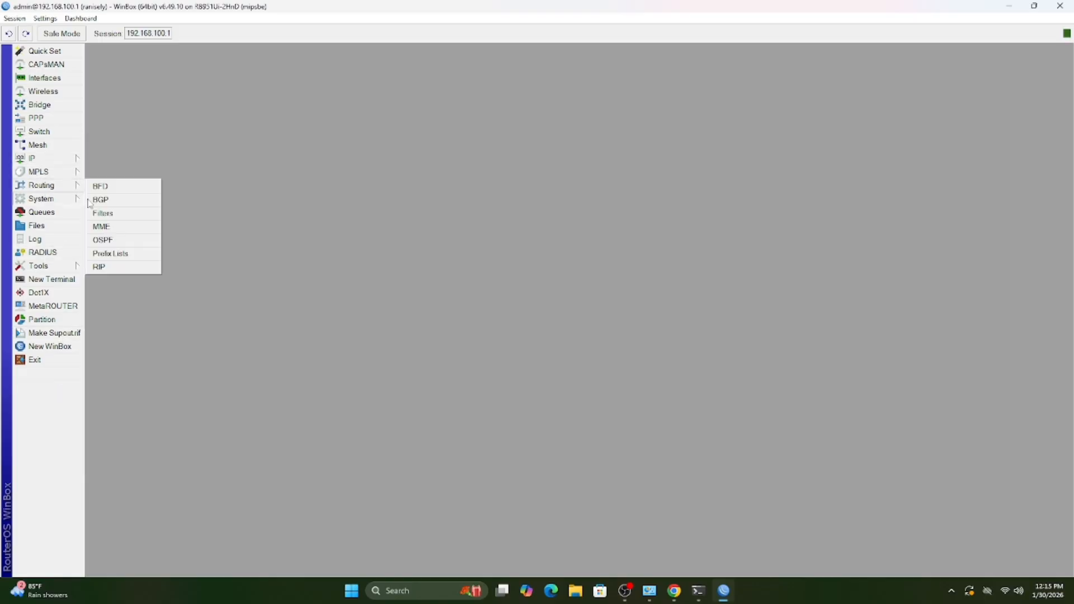
{"action": "left_click", "coordinate": [112, 237]}
{"action": "left_click", "coordinate": [453, 286]}
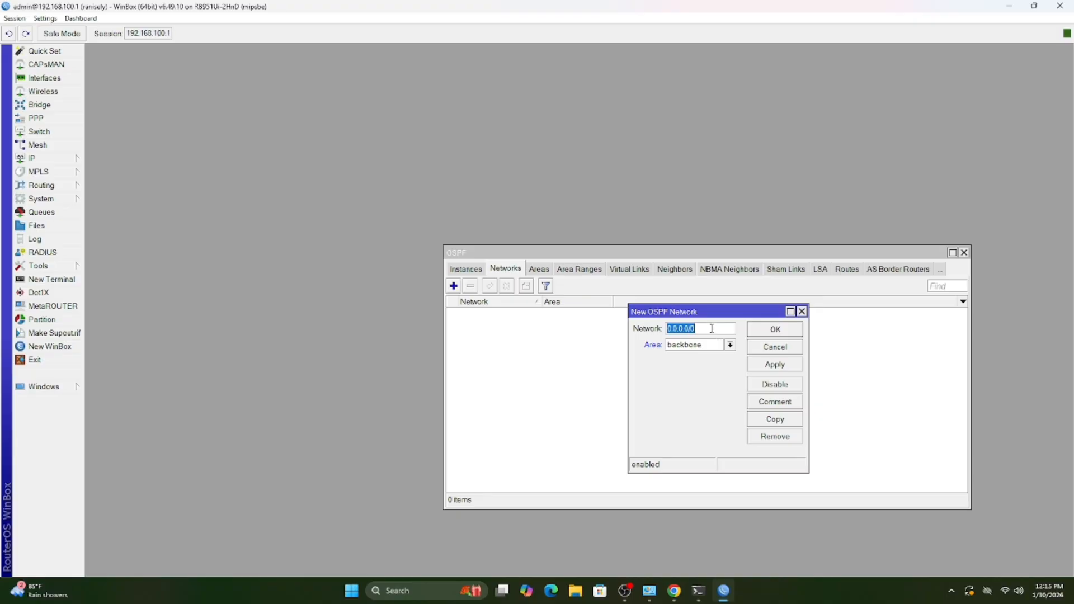
{"action": "key", "text": "BackSpace"}
{"action": "left_click", "coordinate": [774, 362]}
{"action": "left_click", "coordinate": [775, 329]}
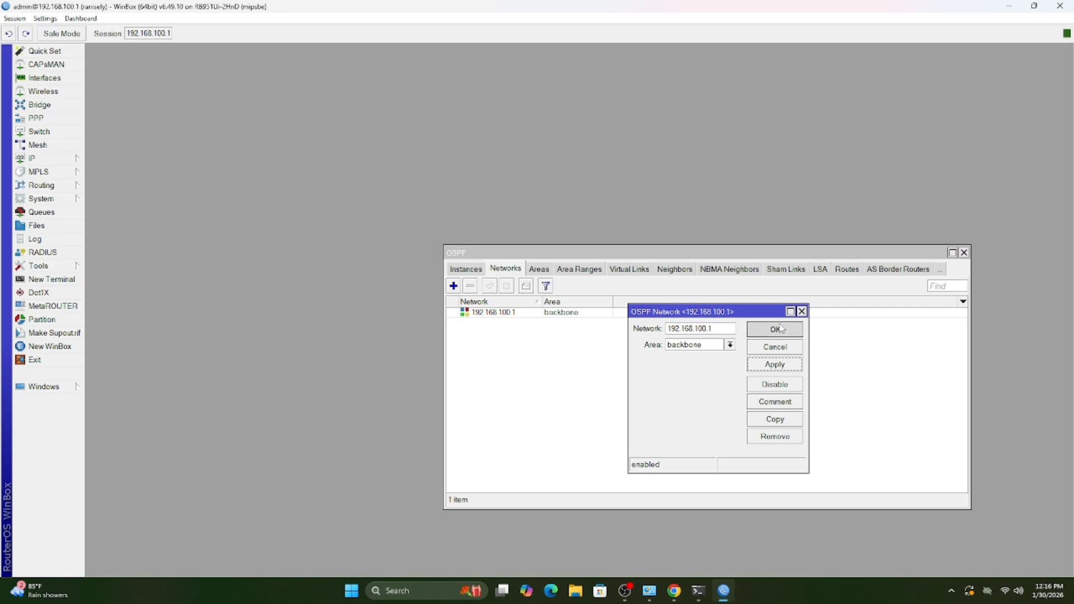
Add a second OSPF network, 192.168.200.1, in the backbone area
{"action": "left_click", "coordinate": [459, 287]}
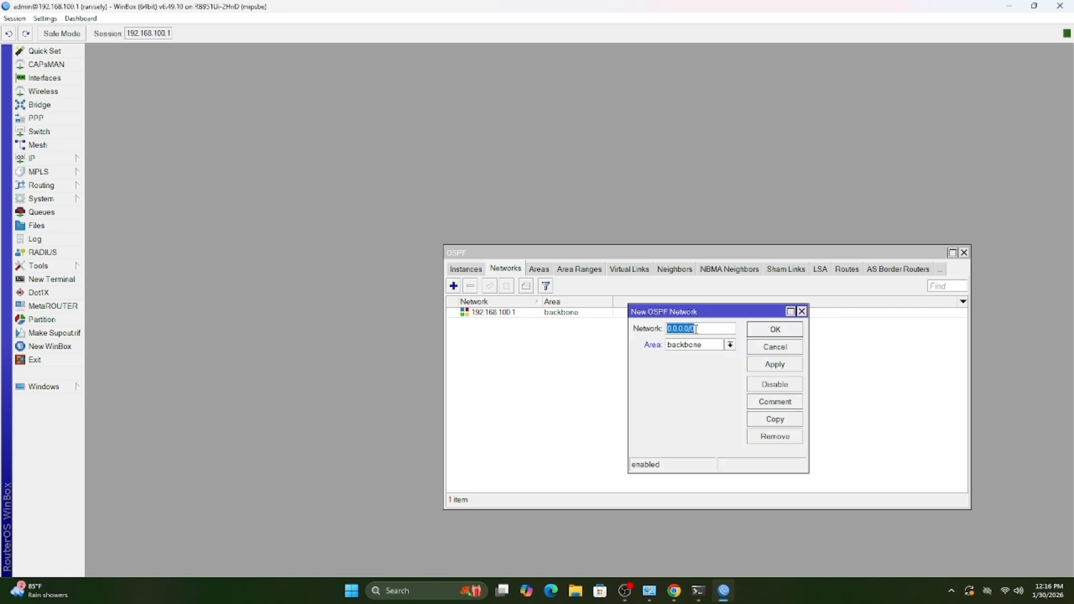
{"action": "key", "text": "BackSpace"}
{"action": "left_click", "coordinate": [775, 364]}
{"action": "left_click", "coordinate": [774, 330]}
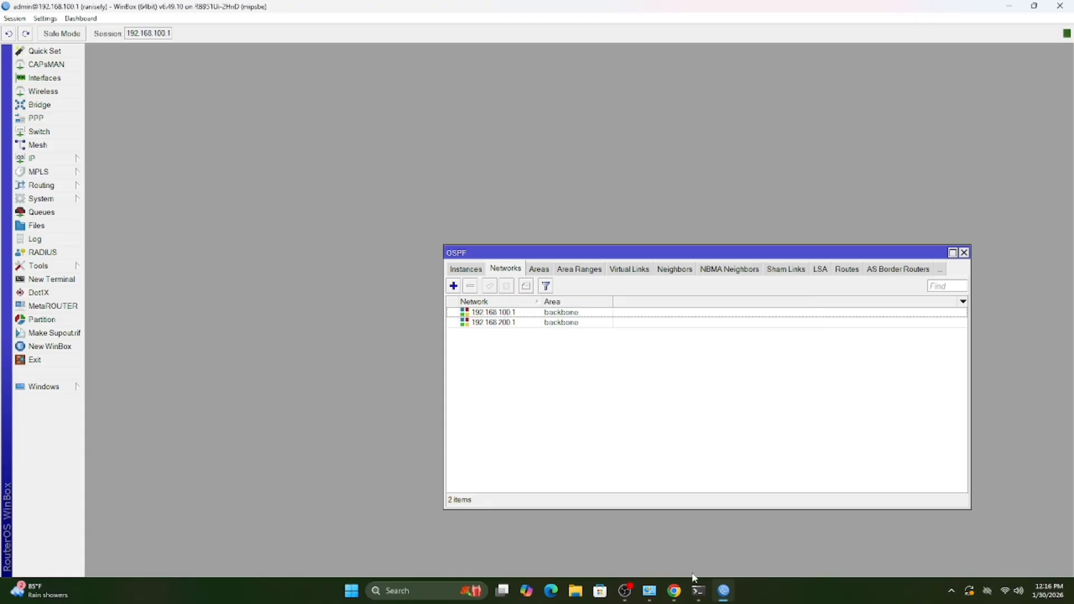
Switch to Command Prompt, ping 192.168.200.1 and stop the ping after a few replies
{"action": "left_click", "coordinate": [673, 591]}
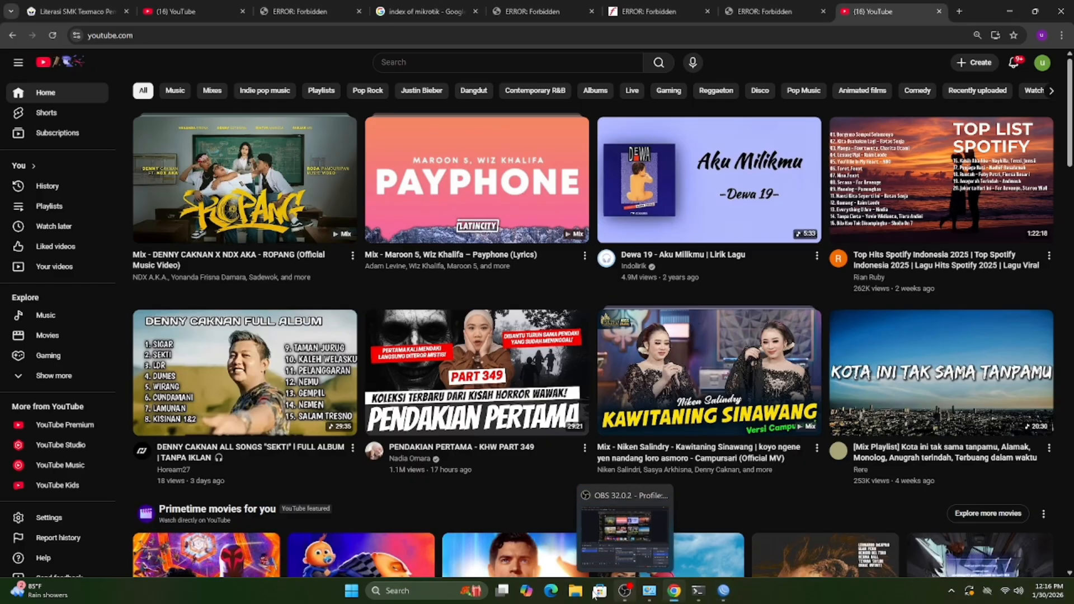
{"action": "left_click", "coordinate": [670, 558]}
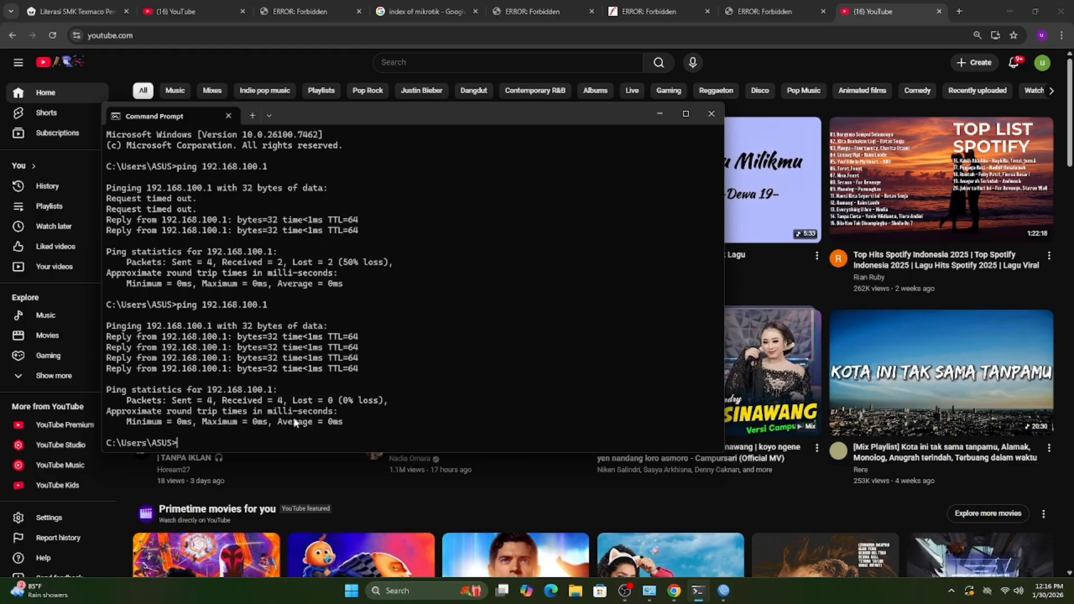
{"action": "type", "text": "ping 192.168.200.1"}
{"action": "key", "text": "Return"}
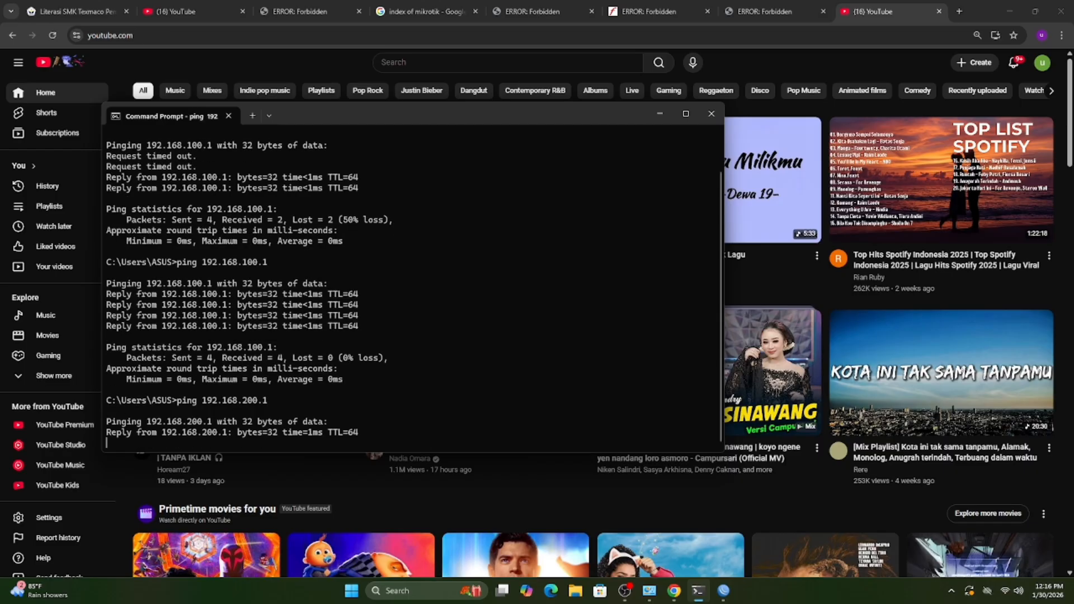
{"action": "key", "text": "ctrl+c"}
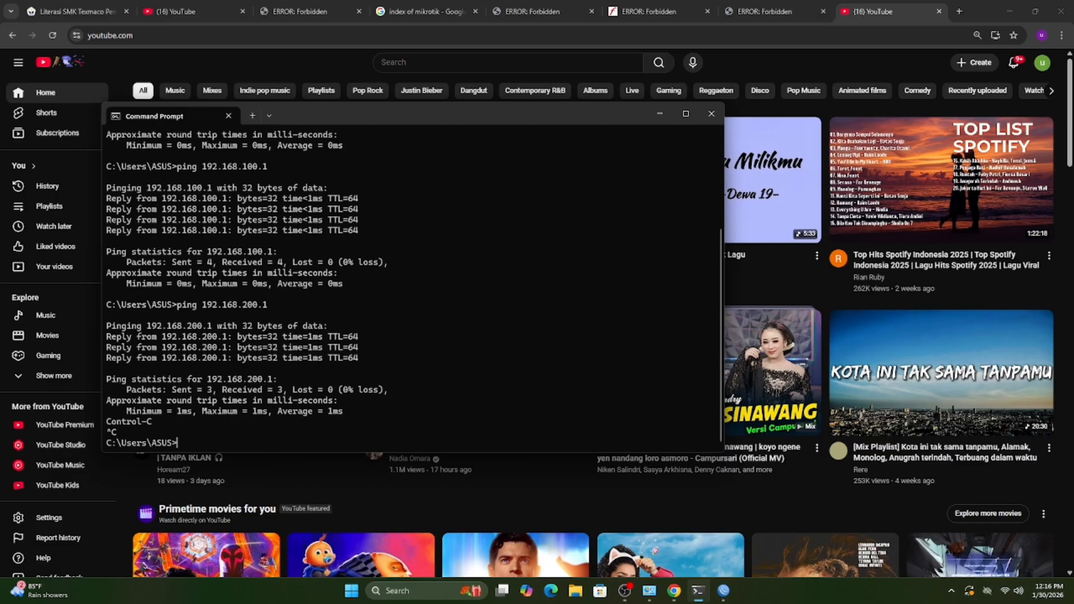
Reuse the previous ping command with the address changed to 192.168.100.1 and run it
{"action": "key", "text": "Up"}
{"action": "key", "text": "BackSpace"}
{"action": "key", "text": "BackSpace"}
{"action": "key", "text": "BackSpace"}
{"action": "key", "text": "BackSpace"}
{"action": "key", "text": "BackSpace"}
{"action": "type", "text": "100.1"}
{"action": "key", "text": "Return"}
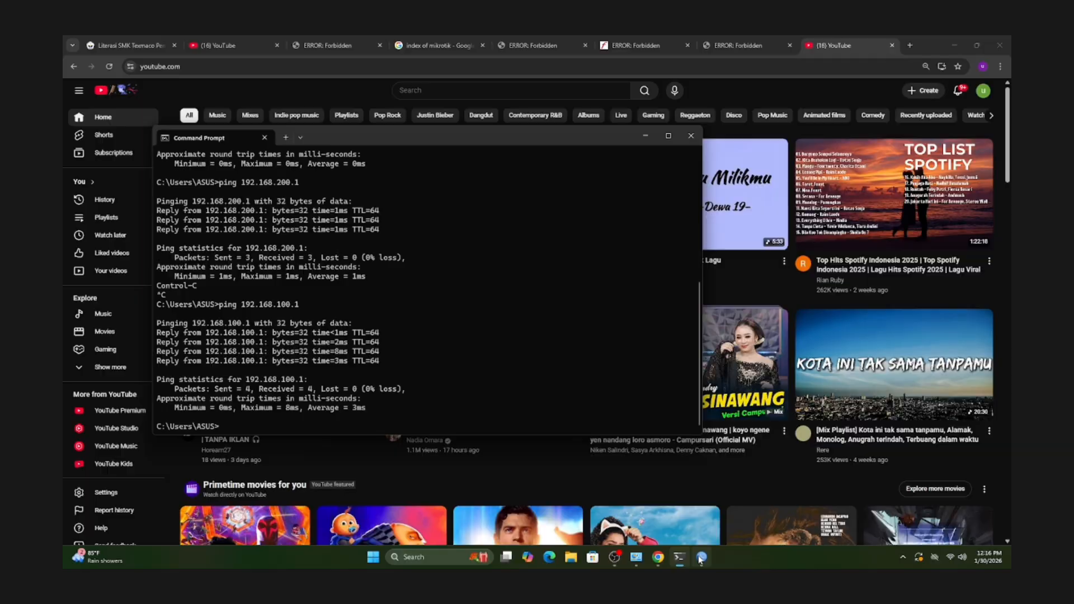
Switch back to WinBox and close the OSPF window
{"action": "left_click", "coordinate": [700, 557]}
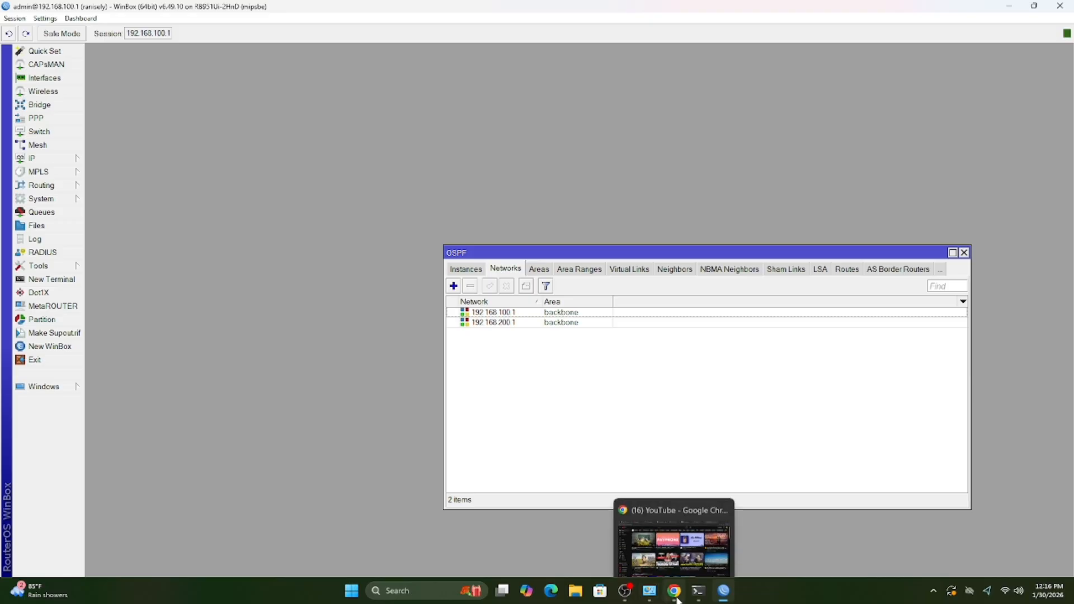
{"action": "mouse_move", "coordinate": [734, 586]}
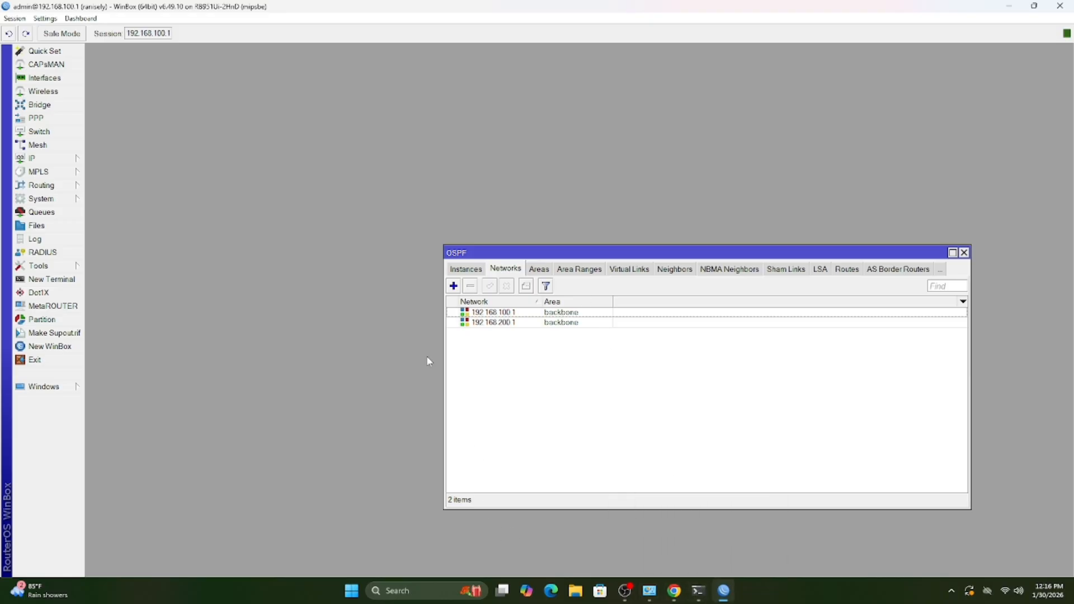
{"action": "key", "text": "Escape"}
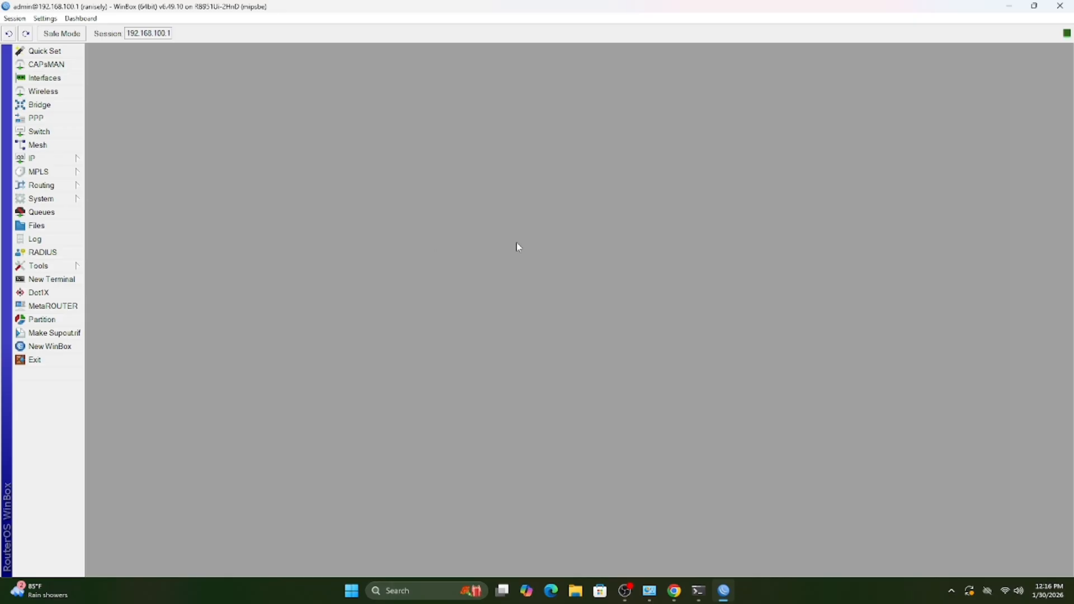